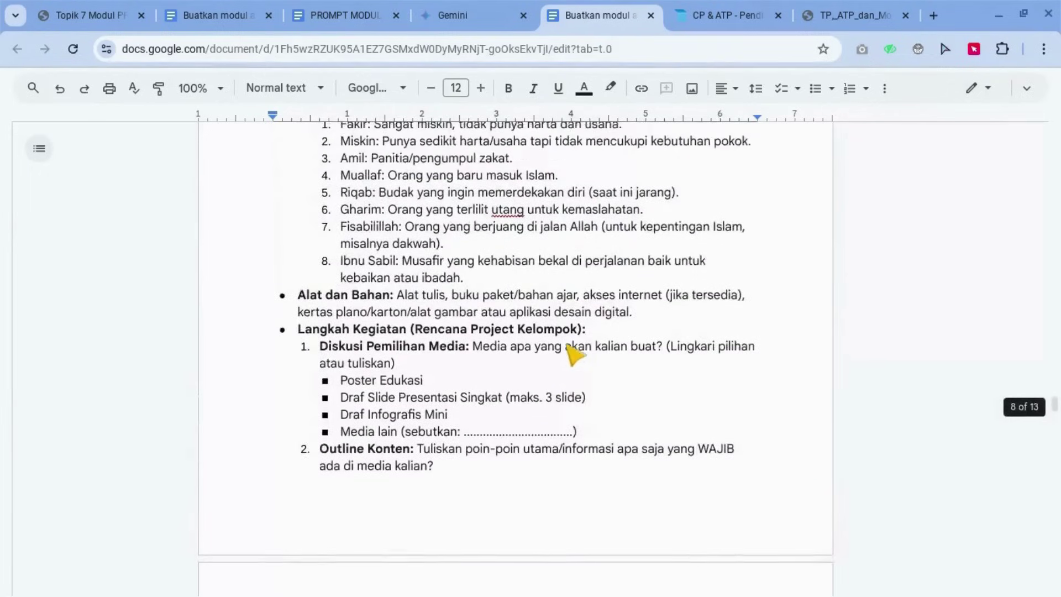
# Look back through the zakat teaching module from the group project worksheet to the general information at its beginning
pyautogui.scroll(8, 575, 354)
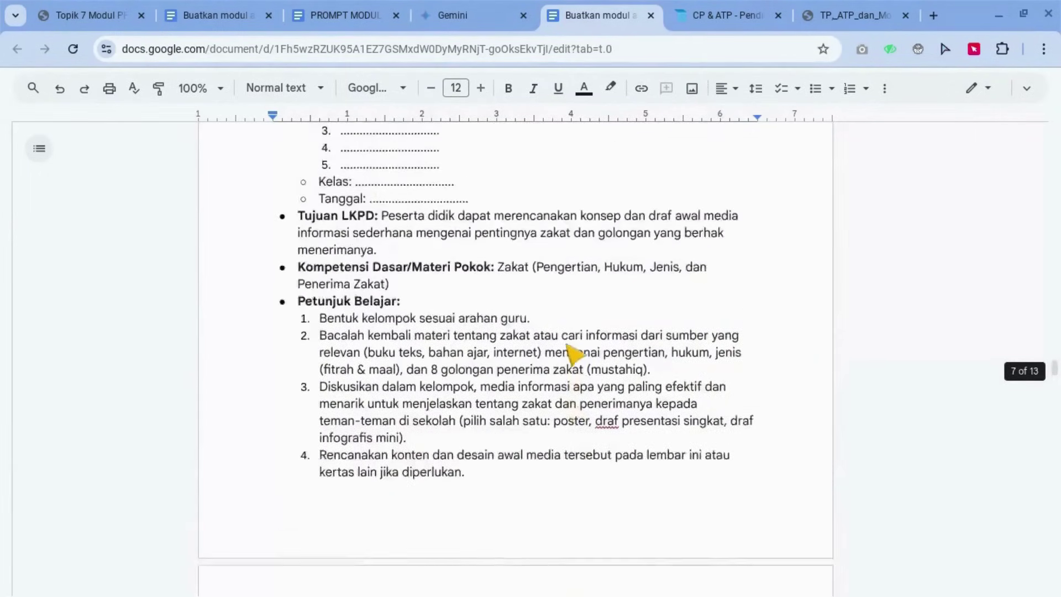
pyautogui.scroll(10, 575, 353)
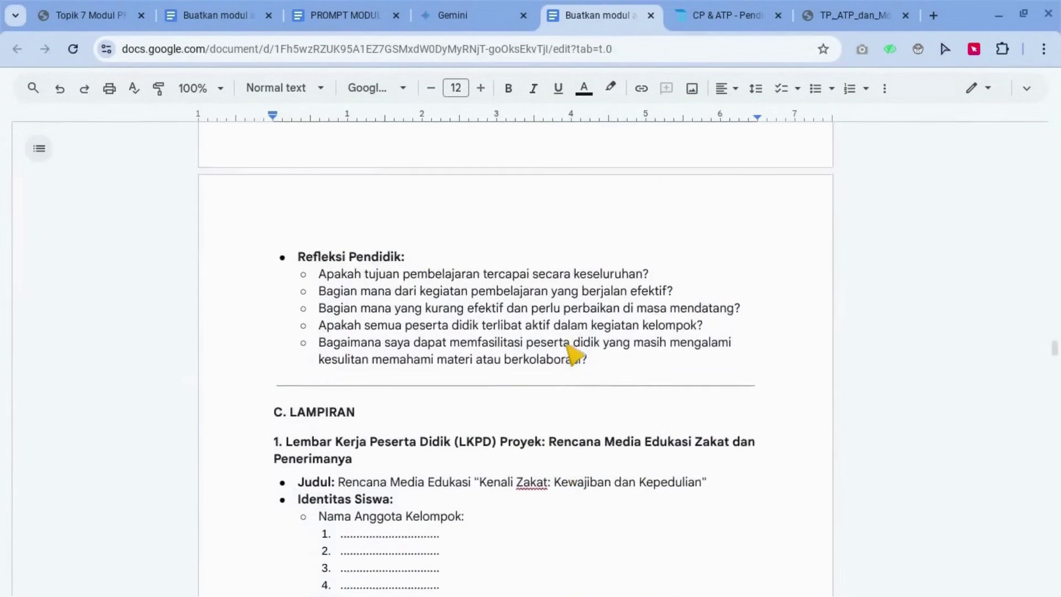
pyautogui.scroll(3, 574, 354)
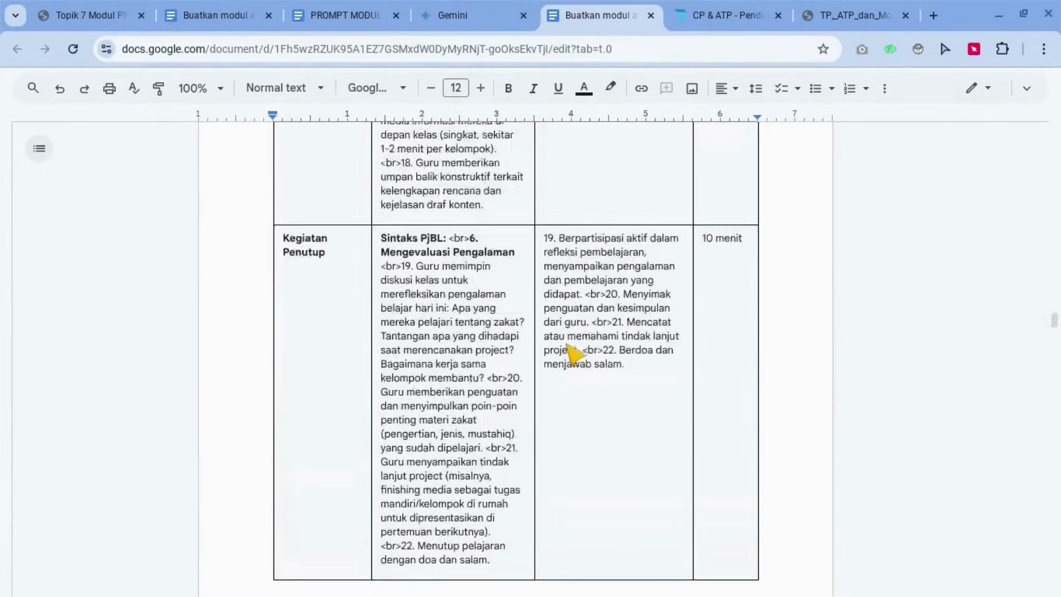
pyautogui.scroll(12, 574, 354)
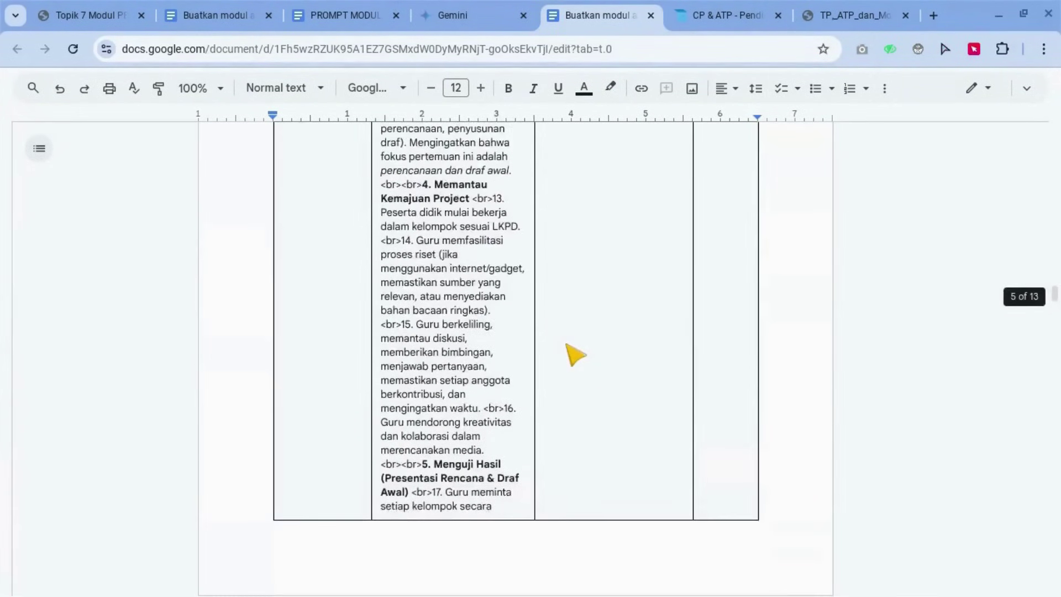
pyautogui.scroll(5, 574, 353)
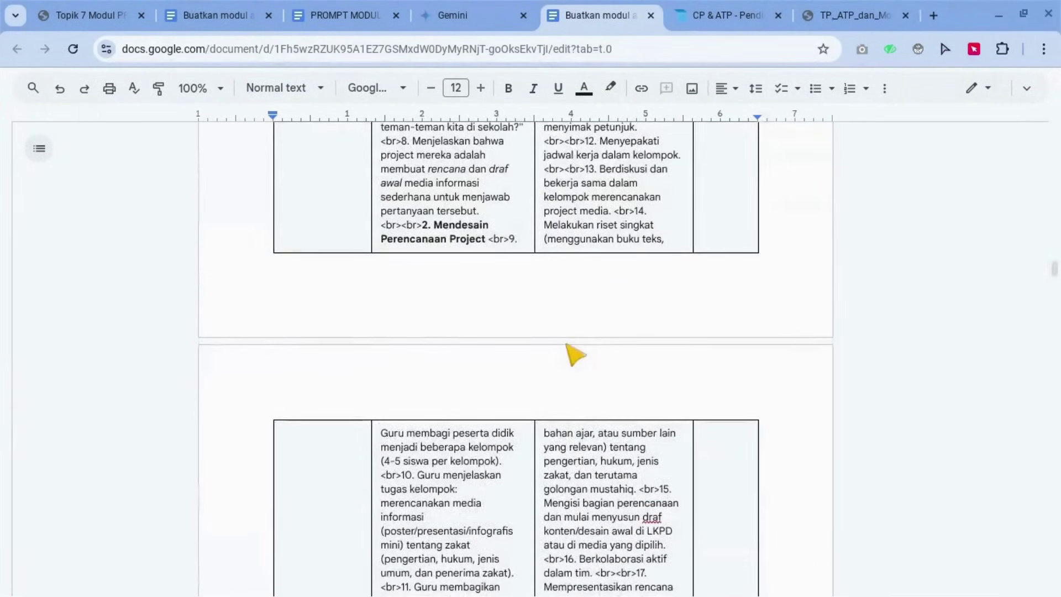
pyautogui.scroll(15, 575, 350)
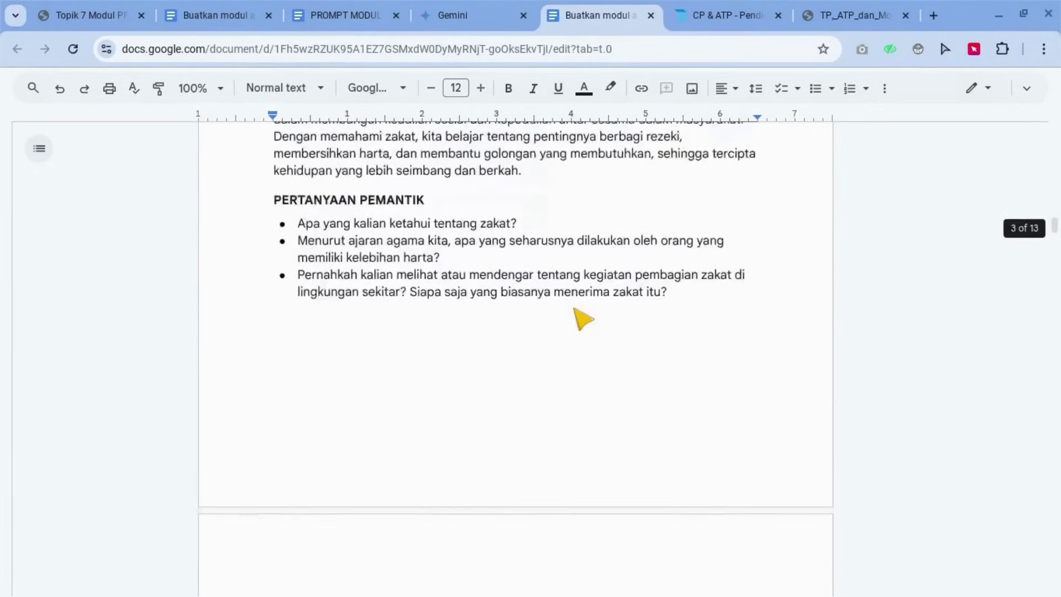
pyautogui.scroll(15, 579, 317)
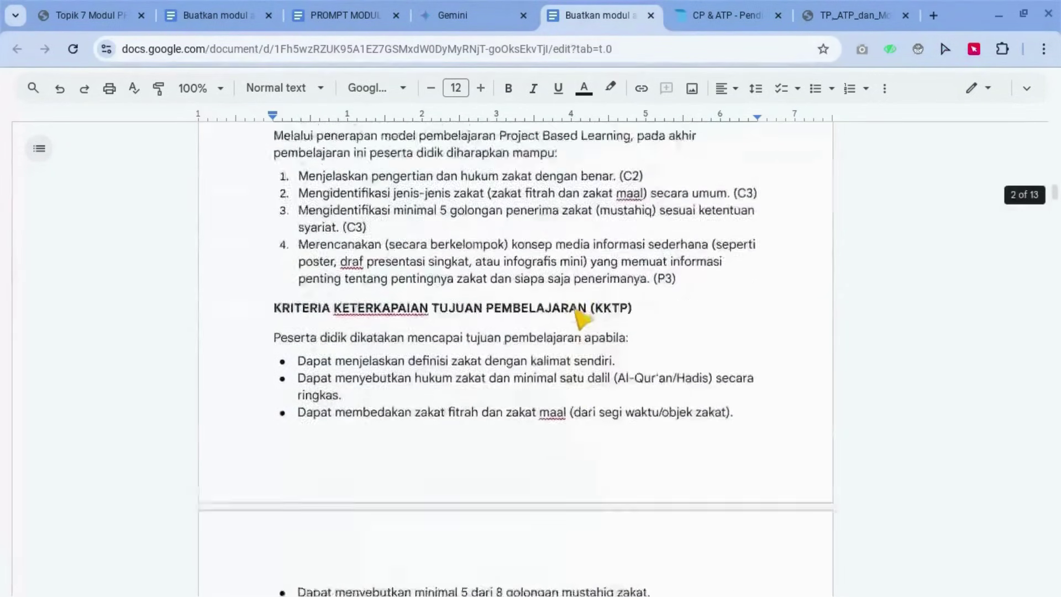
pyautogui.scroll(10, 581, 319)
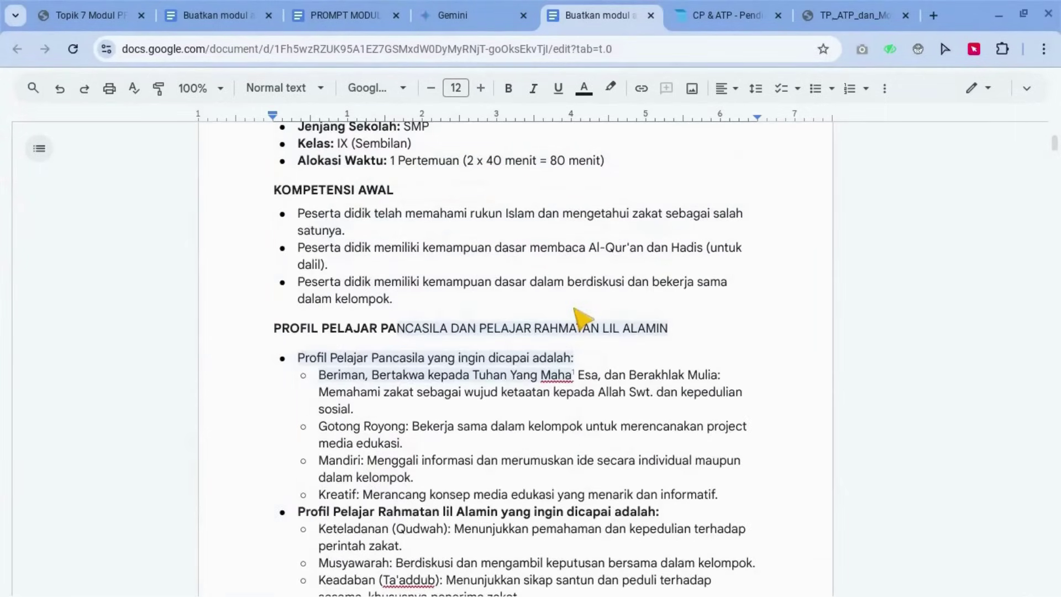
pyautogui.scroll(5, 583, 318)
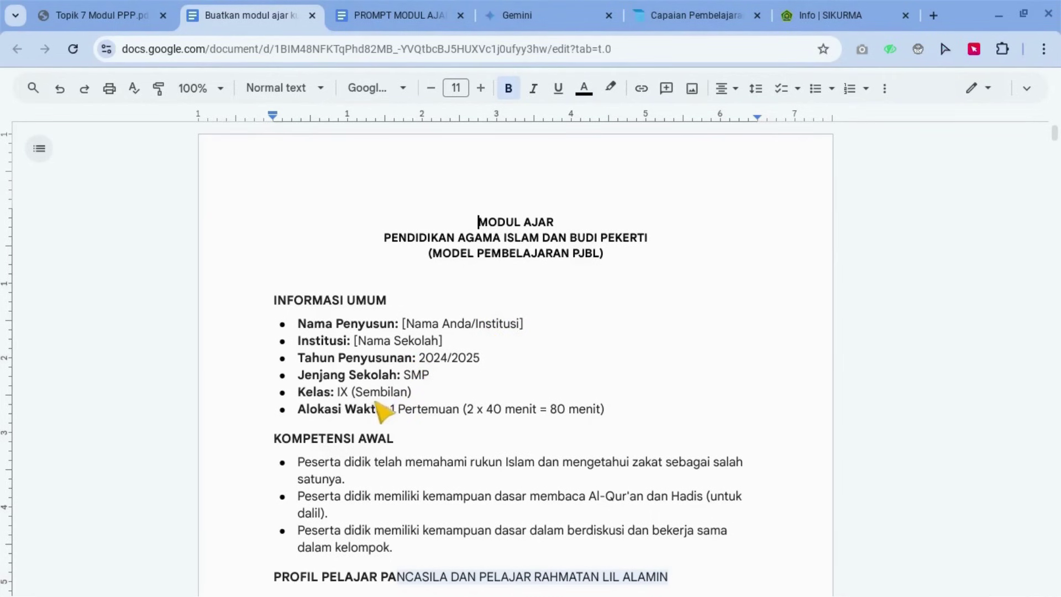
# Review the edited module's opening sections: Informasi Umum, Kompetensi Awal, Profil Pelajar Pancasila and Sarana Prasarana
pyautogui.scroll(-2, 429, 411)
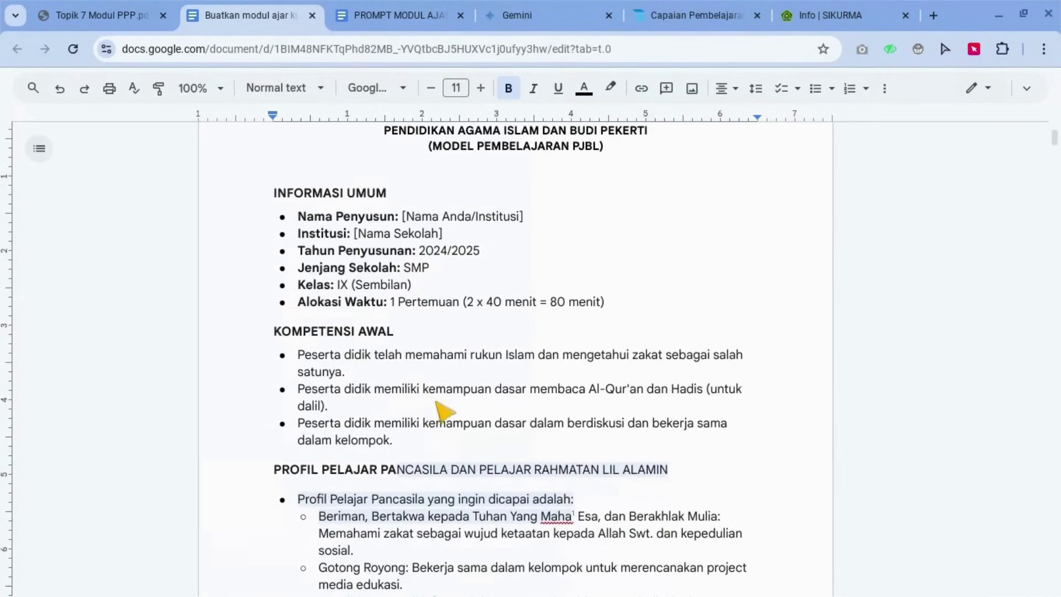
pyautogui.scroll(2, 657, 378)
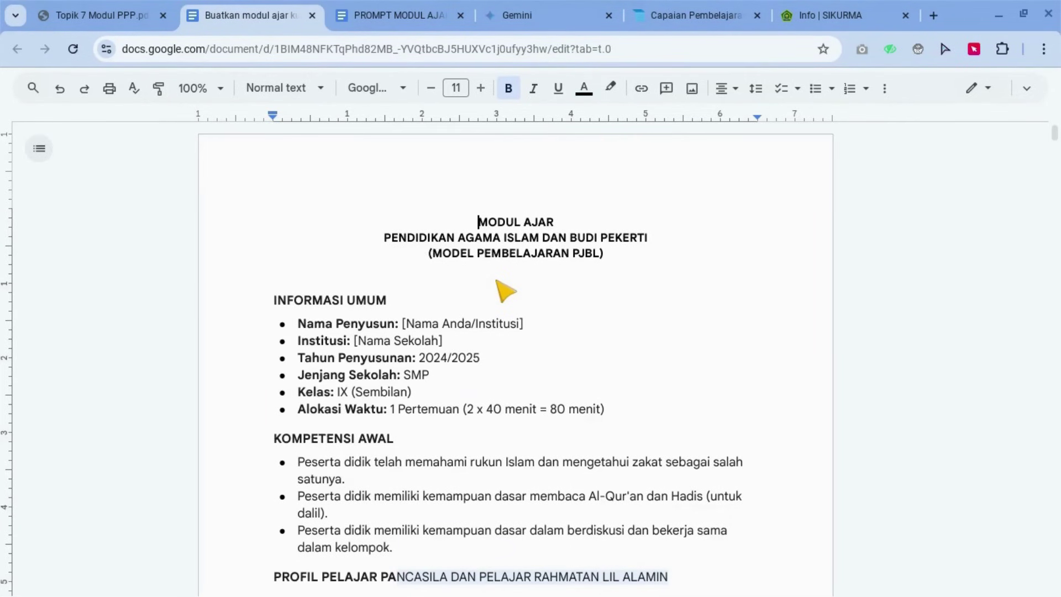
pyautogui.scroll(-4, 506, 291)
pyautogui.scroll(3, 506, 291)
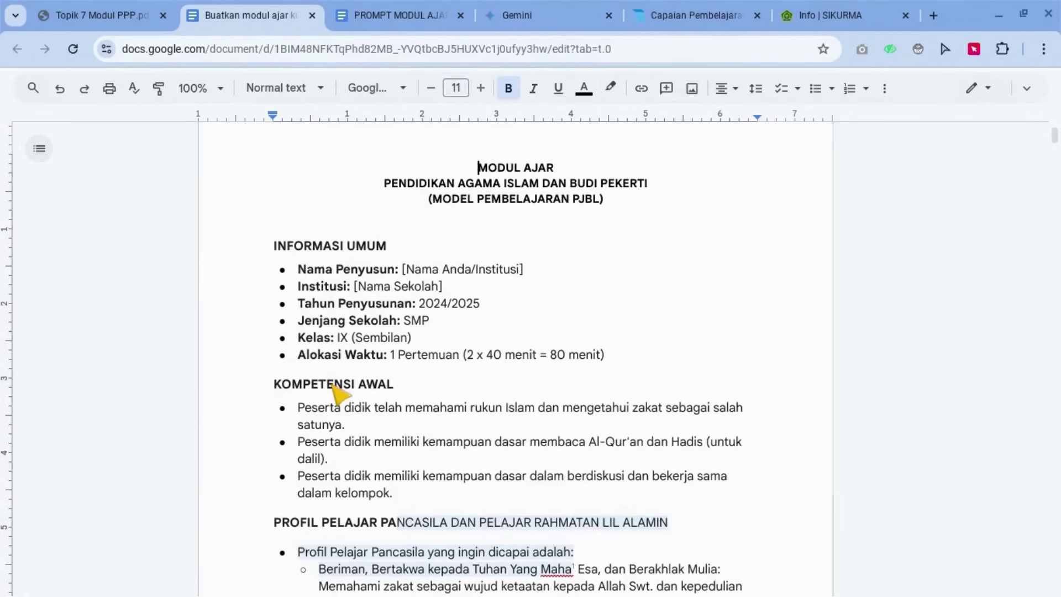
pyautogui.scroll(-7, 336, 393)
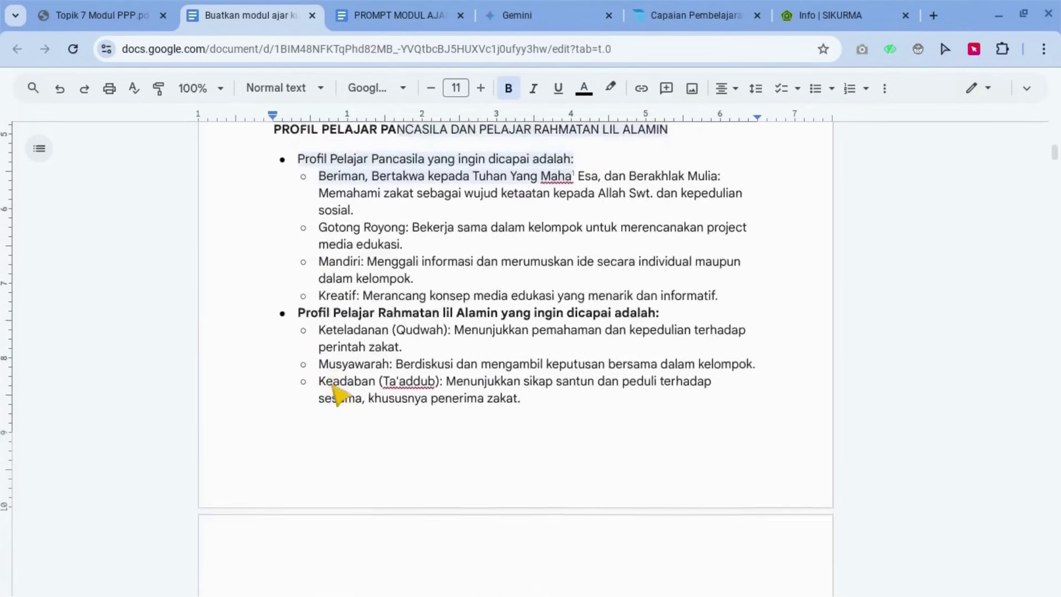
pyautogui.scroll(-8, 335, 394)
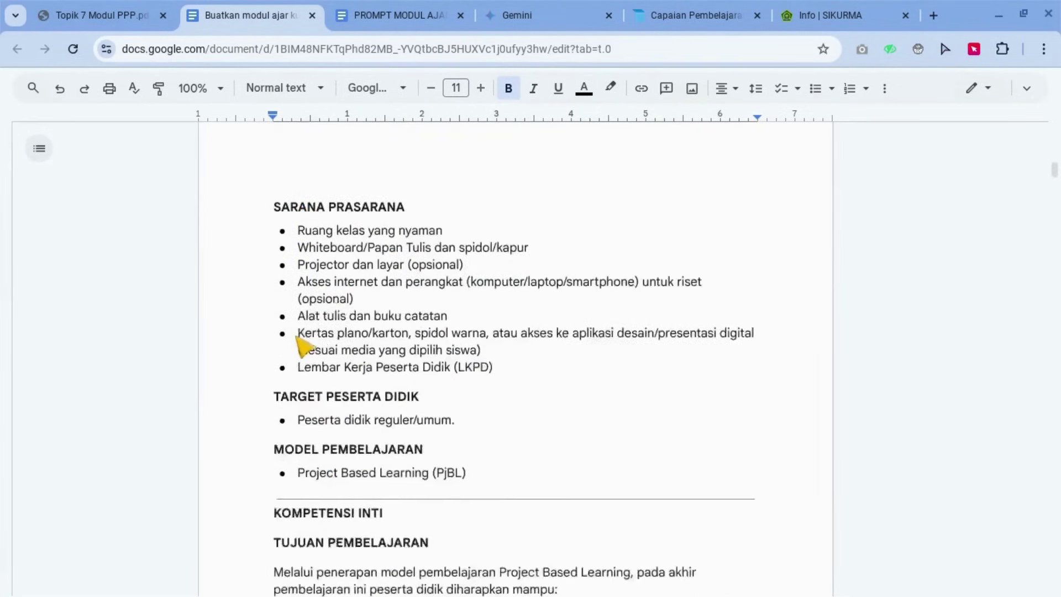
# Highlight the Project Based Learning (PjBL) entry under Model Pembelajaran and review the learning objectives, KKTP and Asesmen sections
pyautogui.scroll(-3, 299, 338)
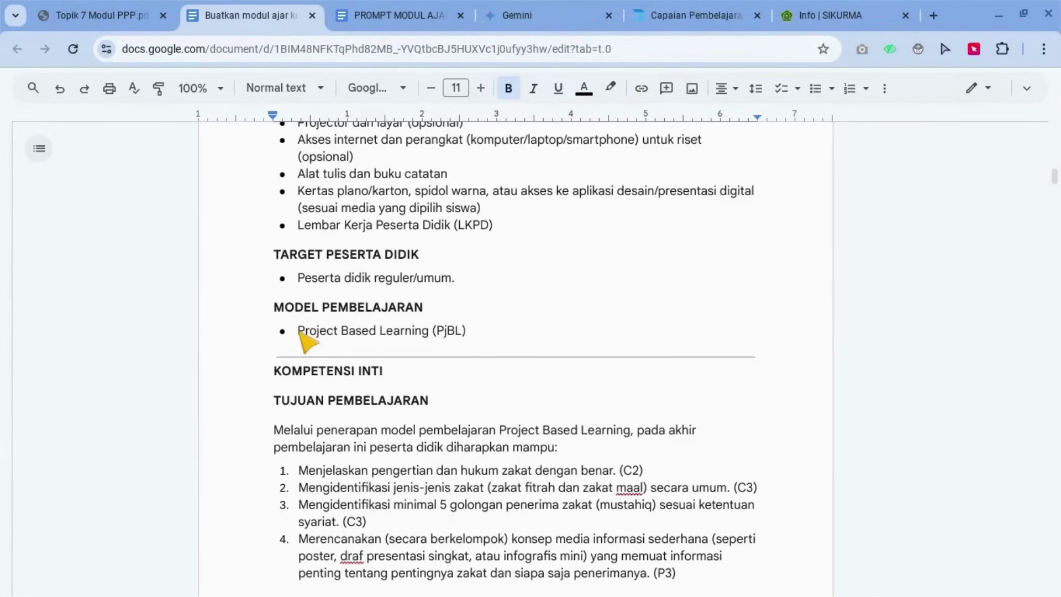
pyautogui.moveTo(299, 332); pyautogui.dragTo(469, 343)
pyautogui.scroll(-4, 399, 364)
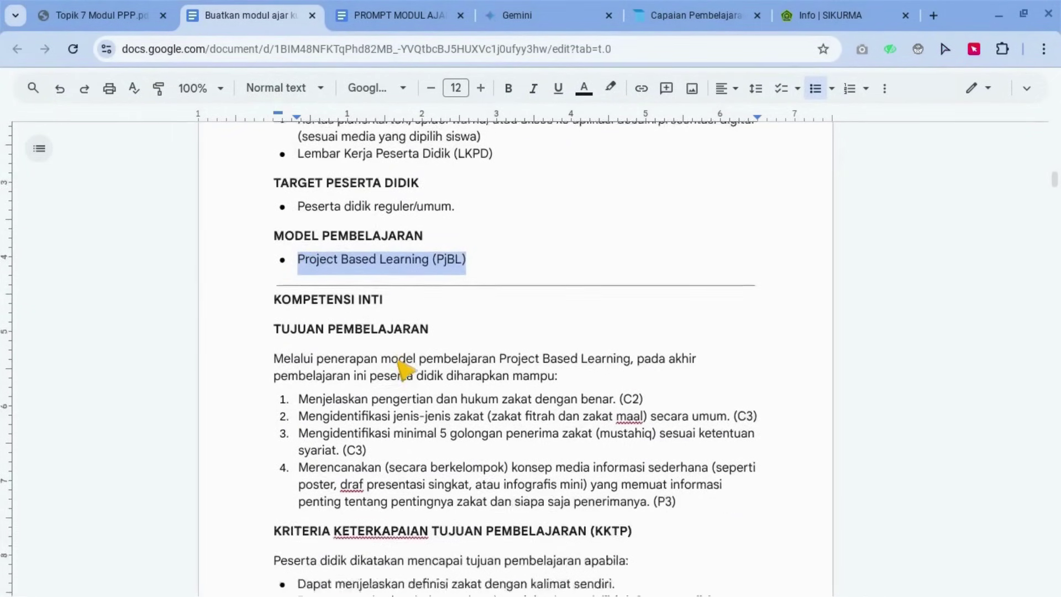
pyautogui.scroll(-8, 379, 336)
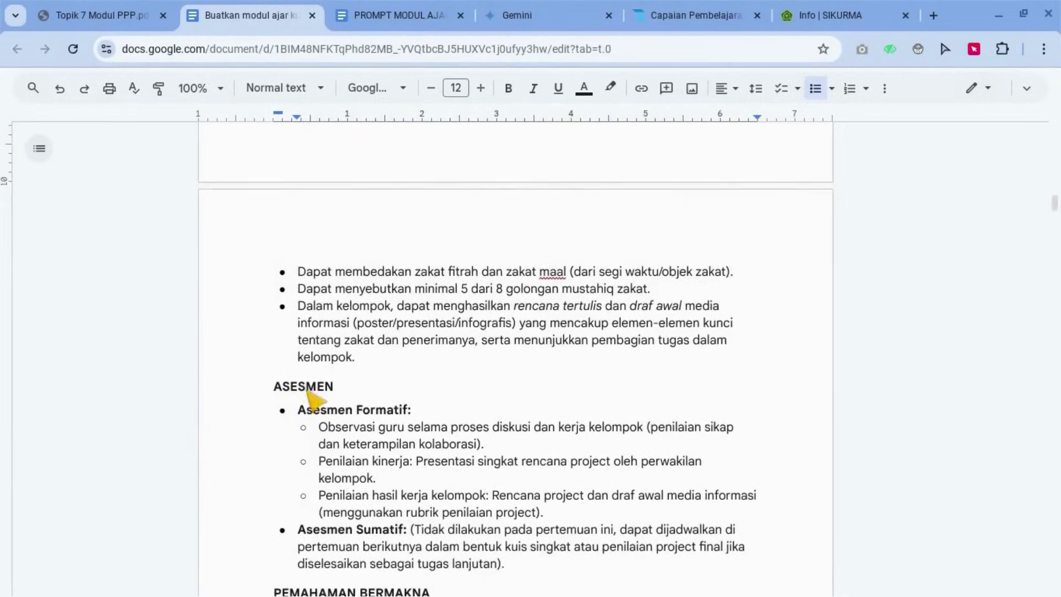
pyautogui.scroll(-7, 308, 395)
# Examine the Kegiatan Pembelajaran table from Pendahuluan through Kegiatan Inti to Kegiatan Penutup, including teacher activities, student activities and time allocation
pyautogui.scroll(-5, 309, 400)
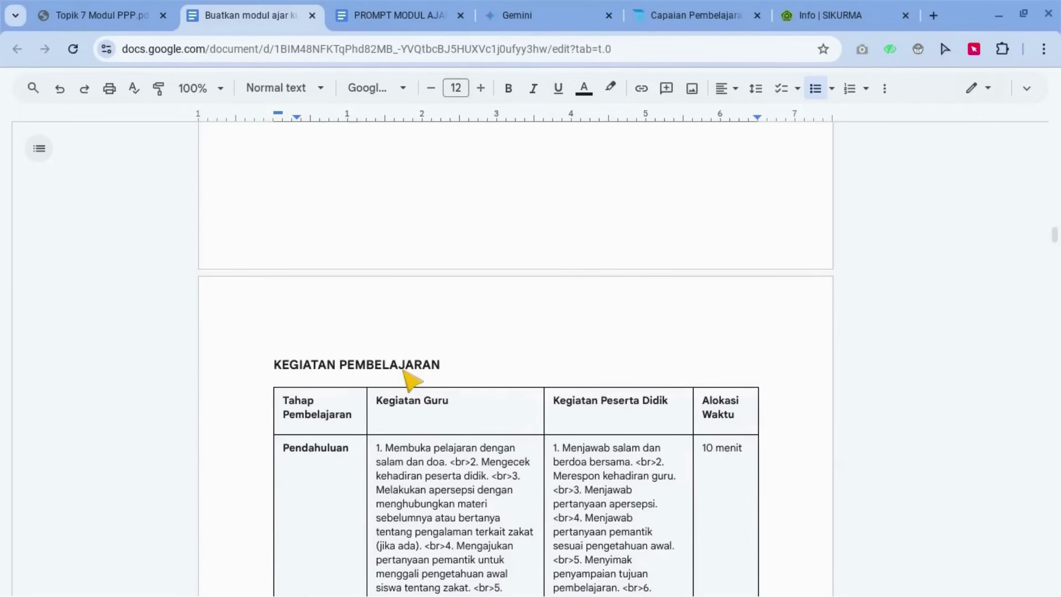
pyautogui.scroll(-2, 411, 382)
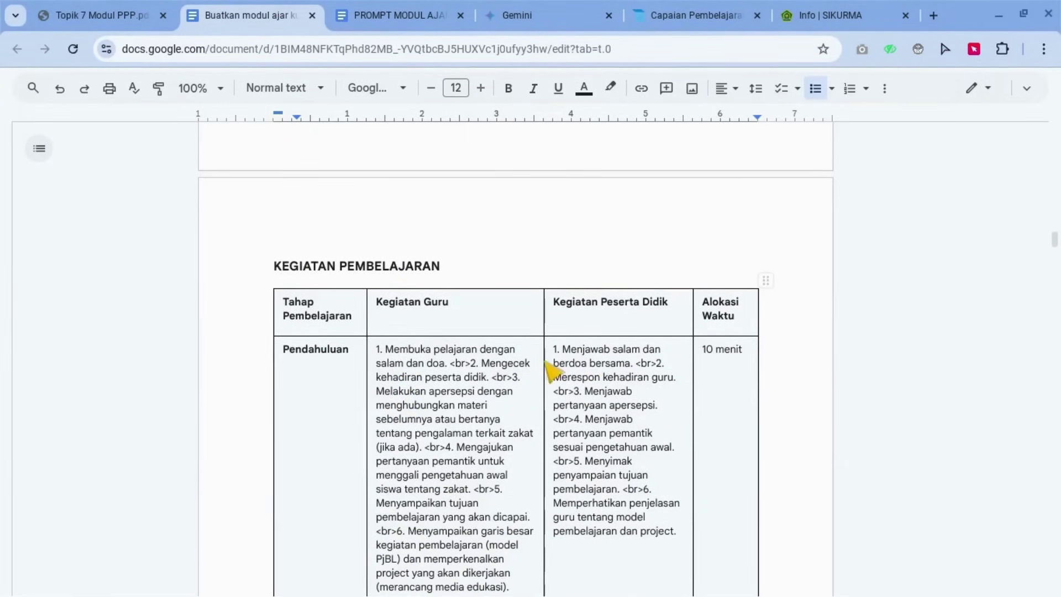
pyautogui.scroll(-9, 525, 387)
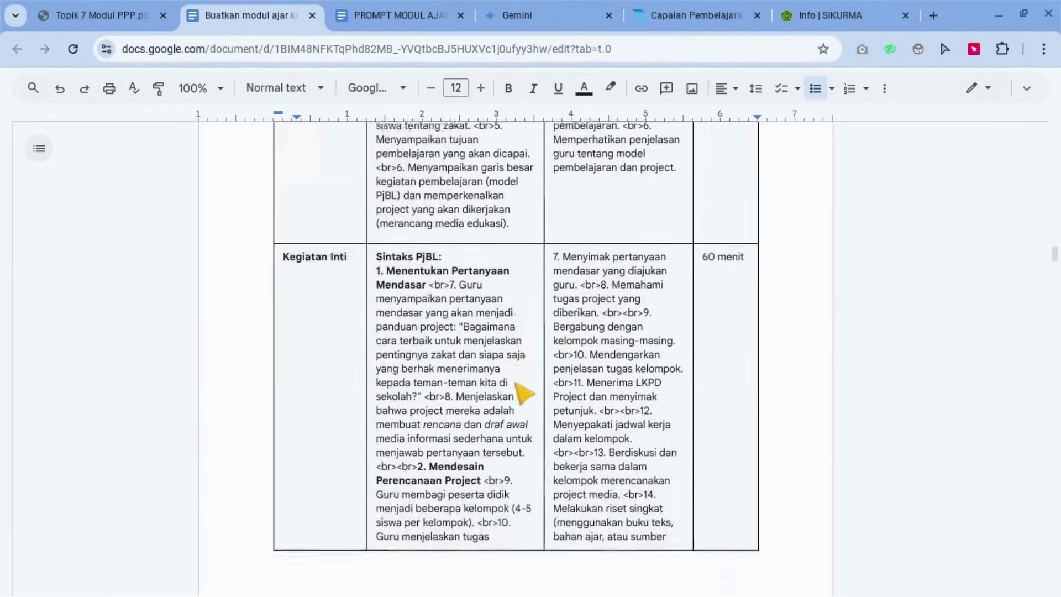
pyautogui.scroll(8, 522, 391)
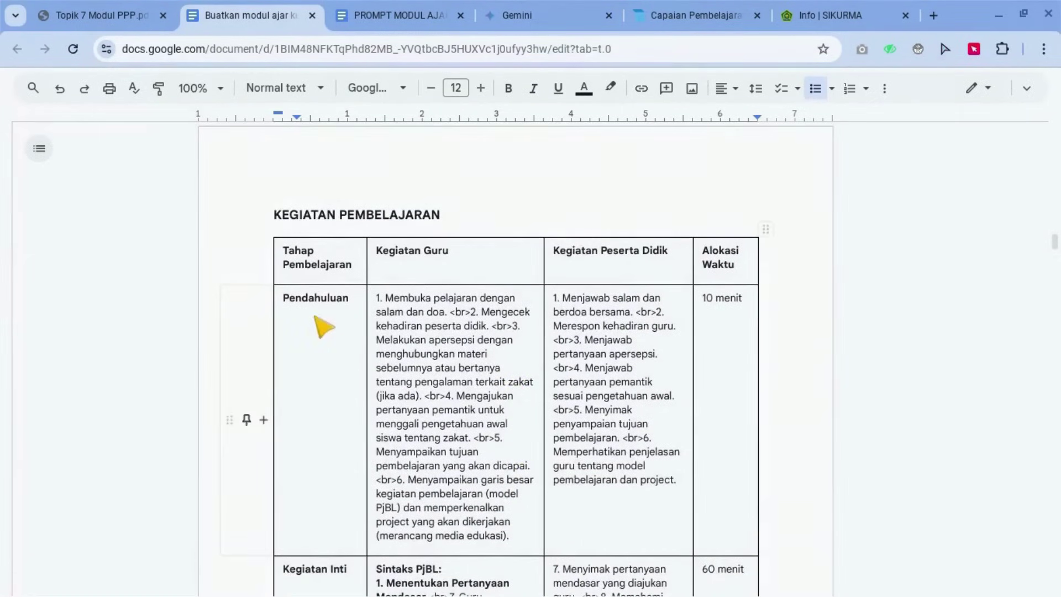
pyautogui.scroll(-3, 668, 340)
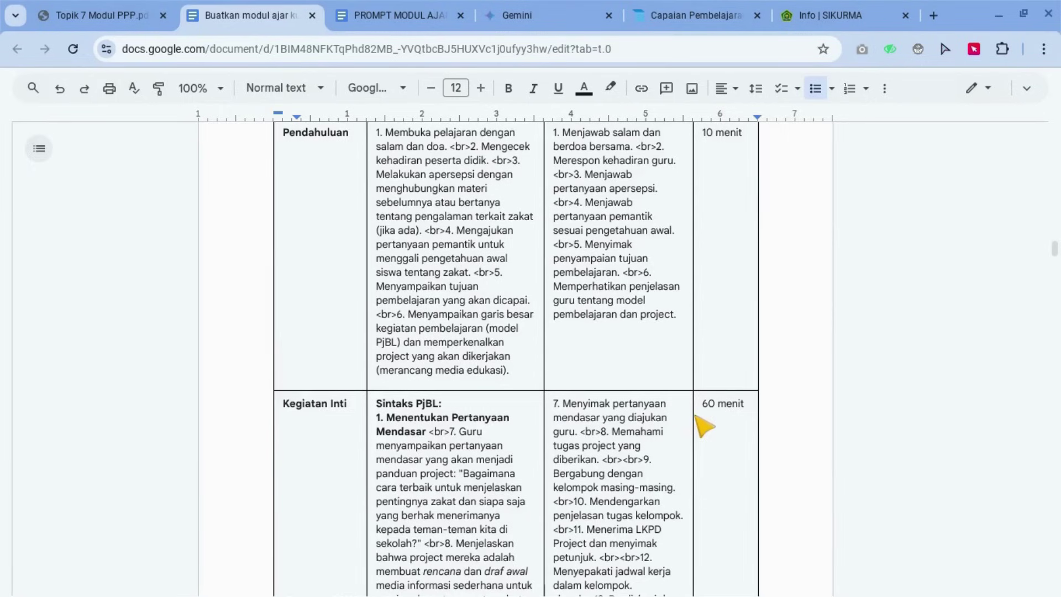
pyautogui.scroll(-15, 705, 426)
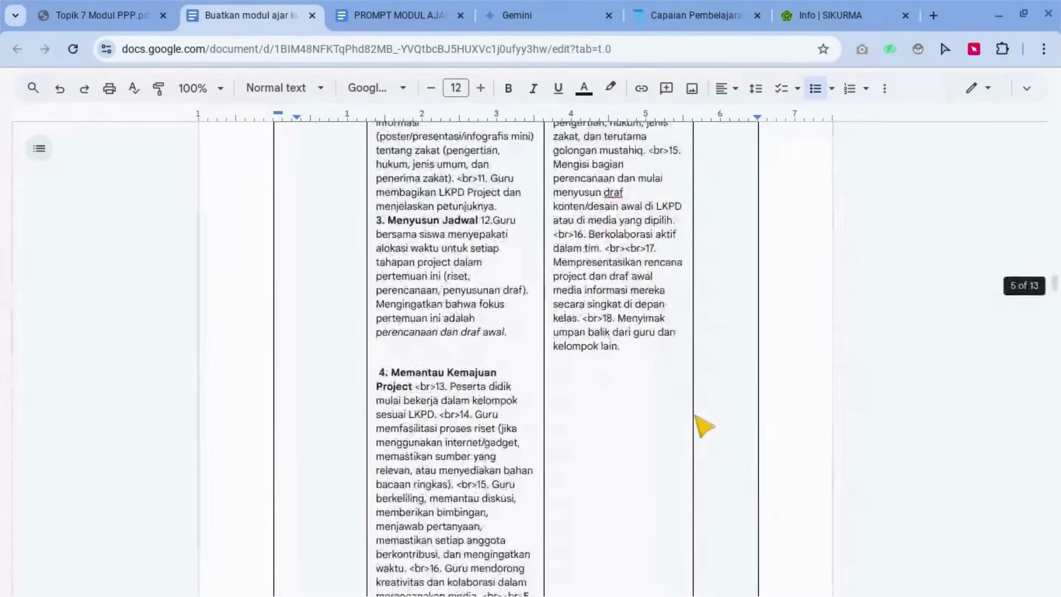
pyautogui.scroll(-10, 704, 425)
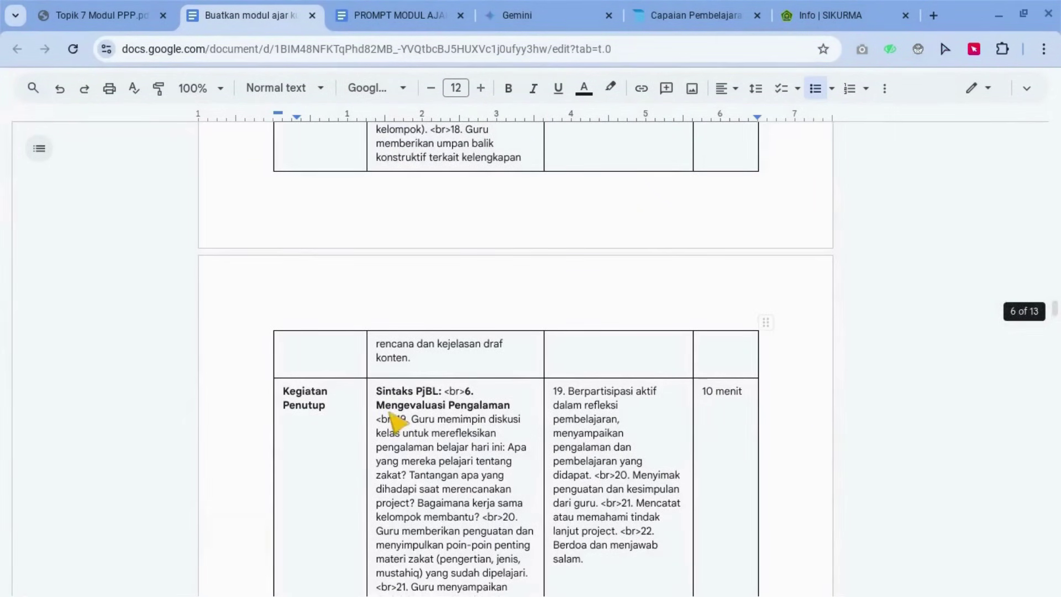
# Review the student and teacher reflection questions and the opening of the LKPD worksheet in the Lampiran section
pyautogui.scroll(-6, 492, 465)
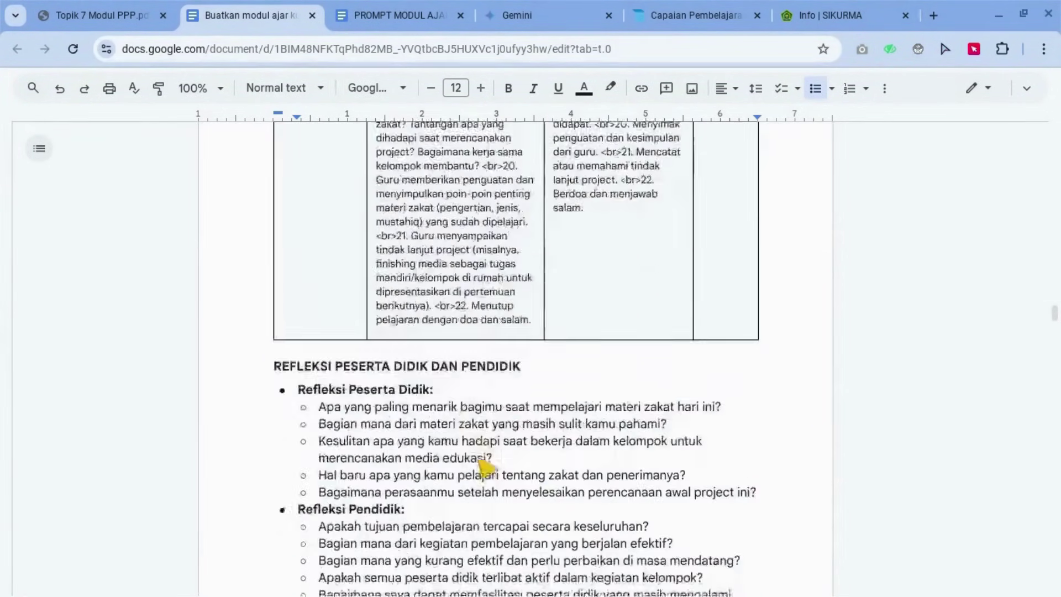
pyautogui.scroll(-1, 366, 407)
pyautogui.scroll(-6, 403, 407)
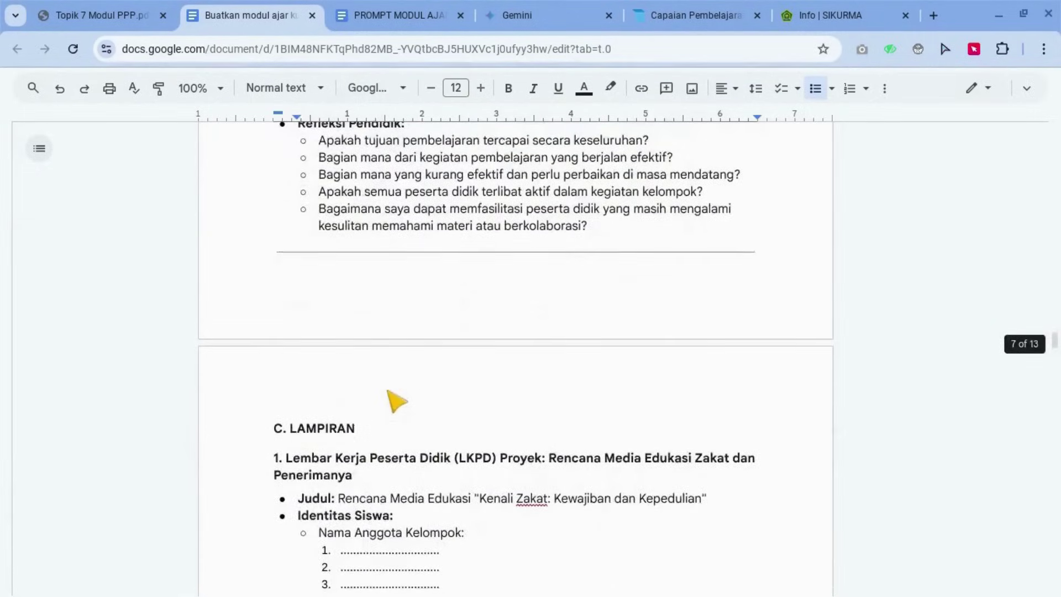
pyautogui.scroll(-1, 396, 400)
pyautogui.scroll(-1, 331, 389)
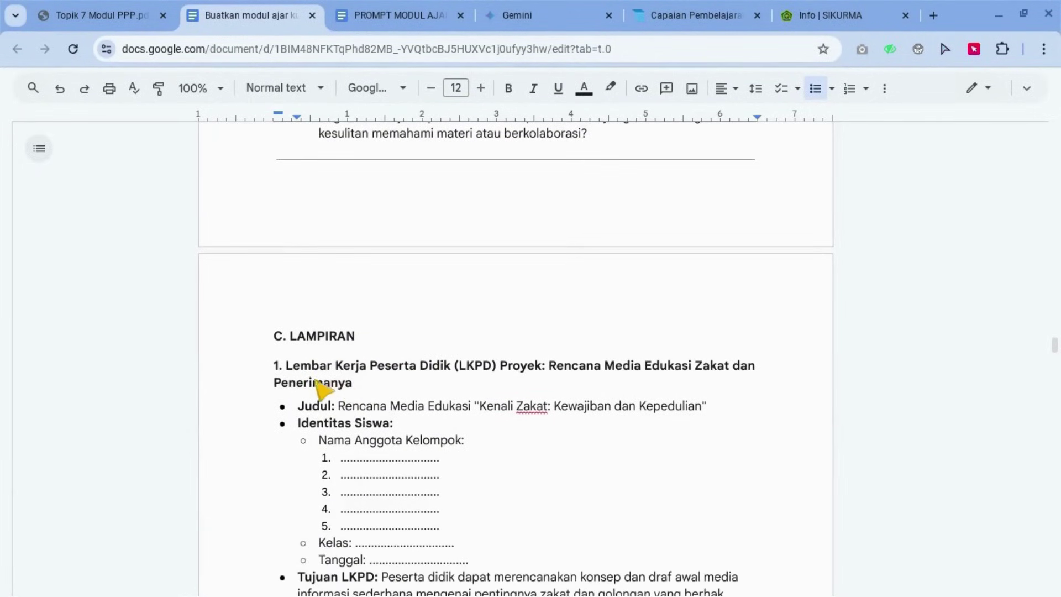
pyautogui.scroll(-1, 398, 387)
pyautogui.scroll(-1, 420, 387)
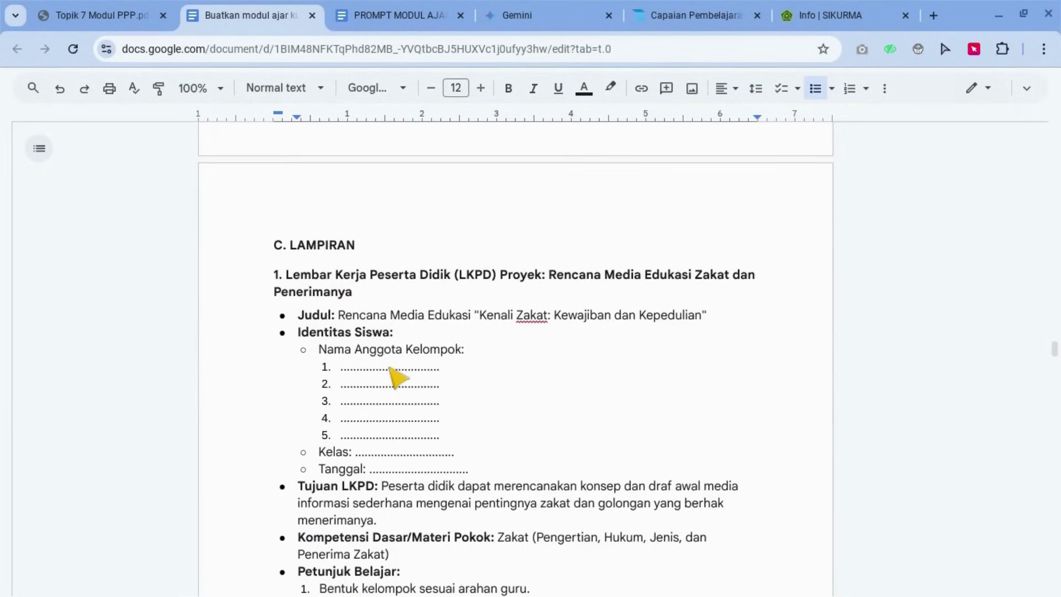
pyautogui.scroll(-2, 381, 437)
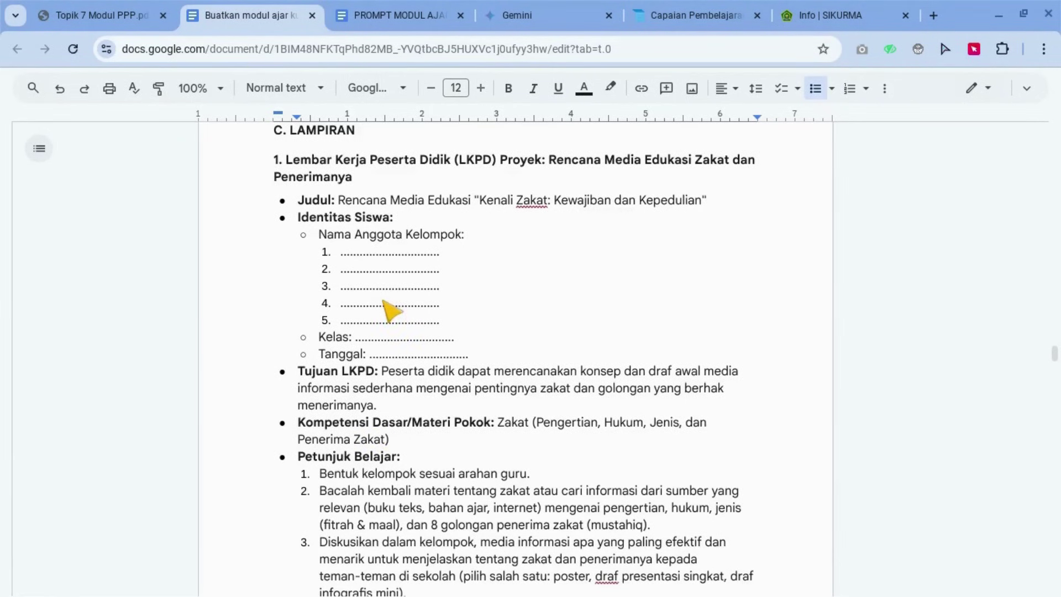
# Read through the LKPD's study instructions, supporting zakat material, group project steps and discussion questions
pyautogui.scroll(-5, 391, 310)
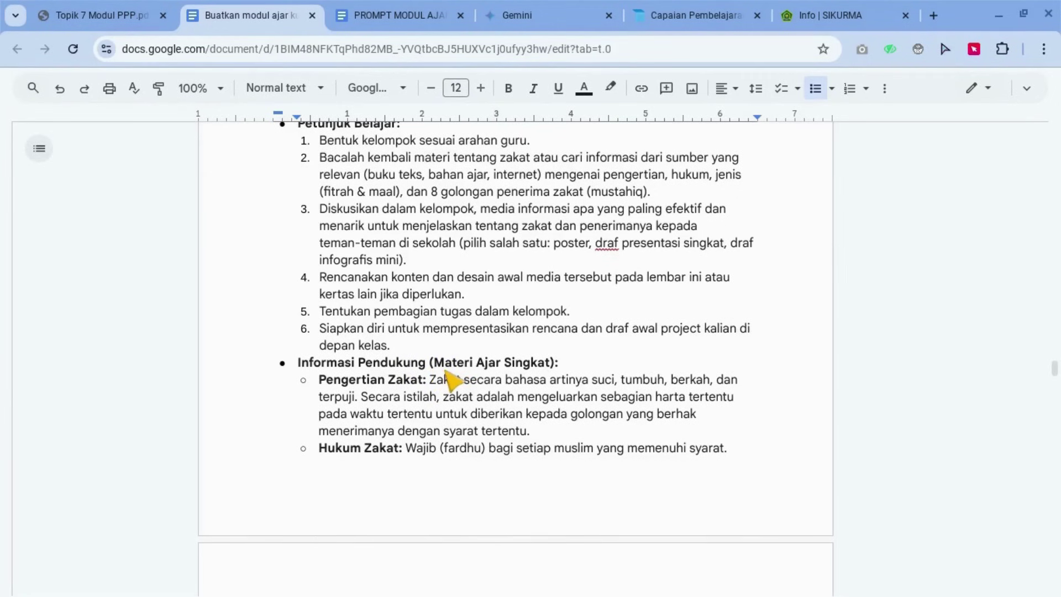
pyautogui.scroll(-6, 450, 382)
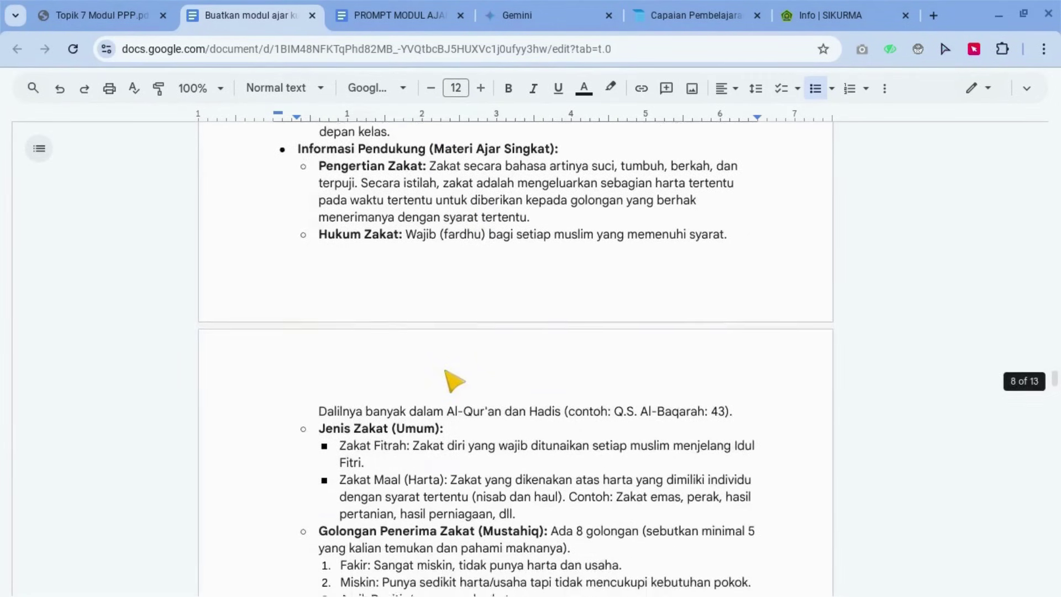
pyautogui.scroll(-4, 449, 378)
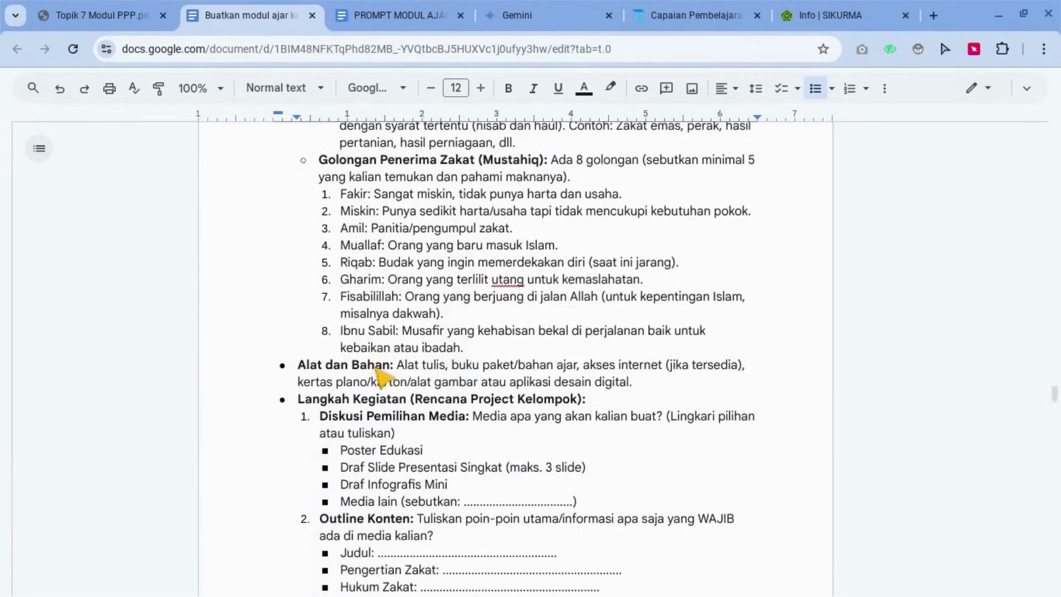
pyautogui.scroll(-1, 406, 378)
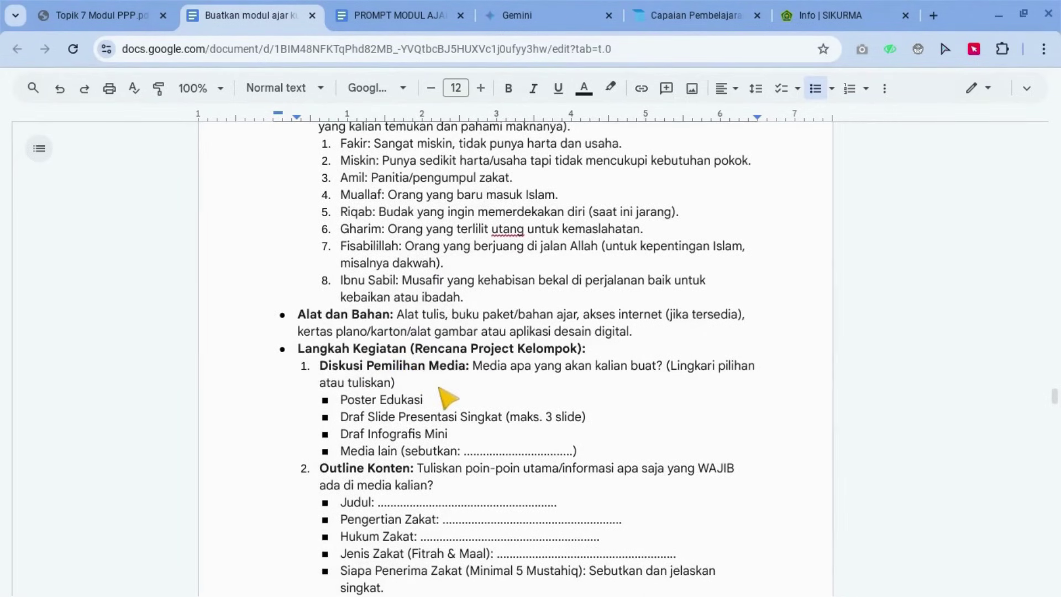
pyautogui.scroll(-9, 449, 396)
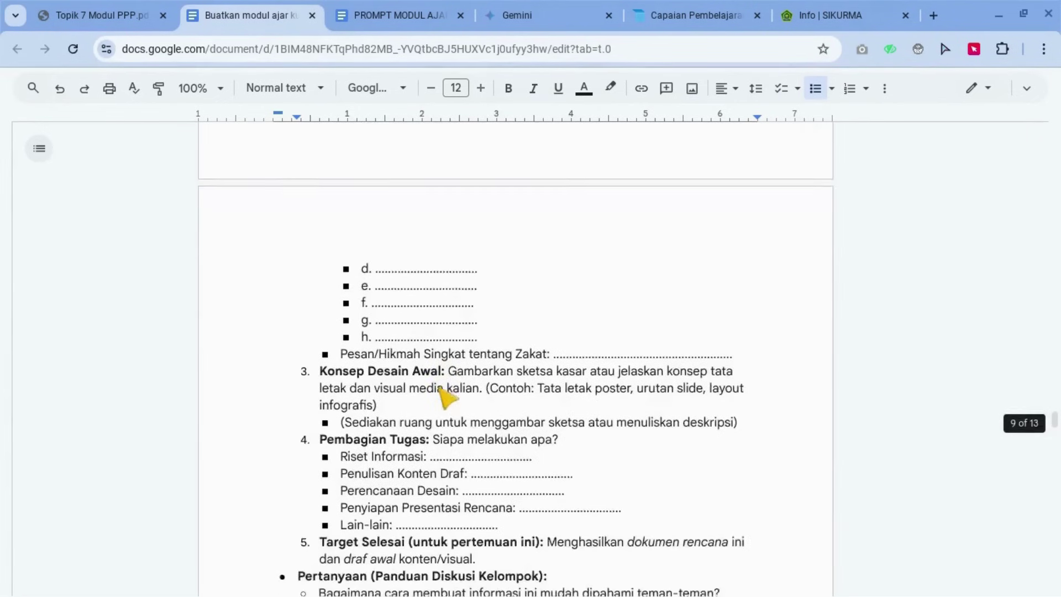
pyautogui.scroll(-4, 445, 393)
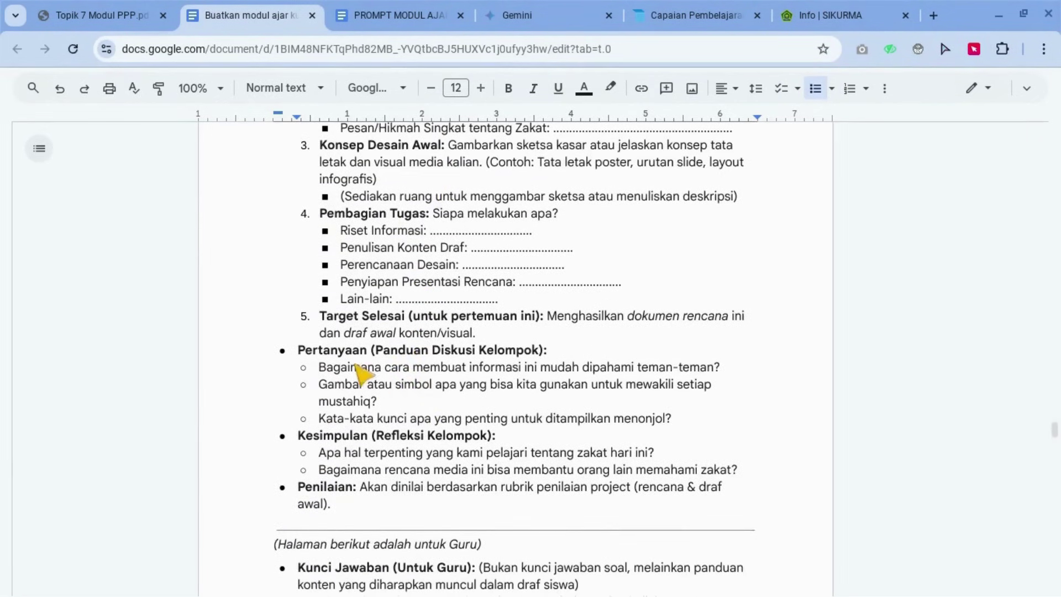
# Review the LKPD's discussion questions, group reflection, teacher answer guide and Rubrik Penilaian Project table down to the final score formula
pyautogui.scroll(-2, 350, 440)
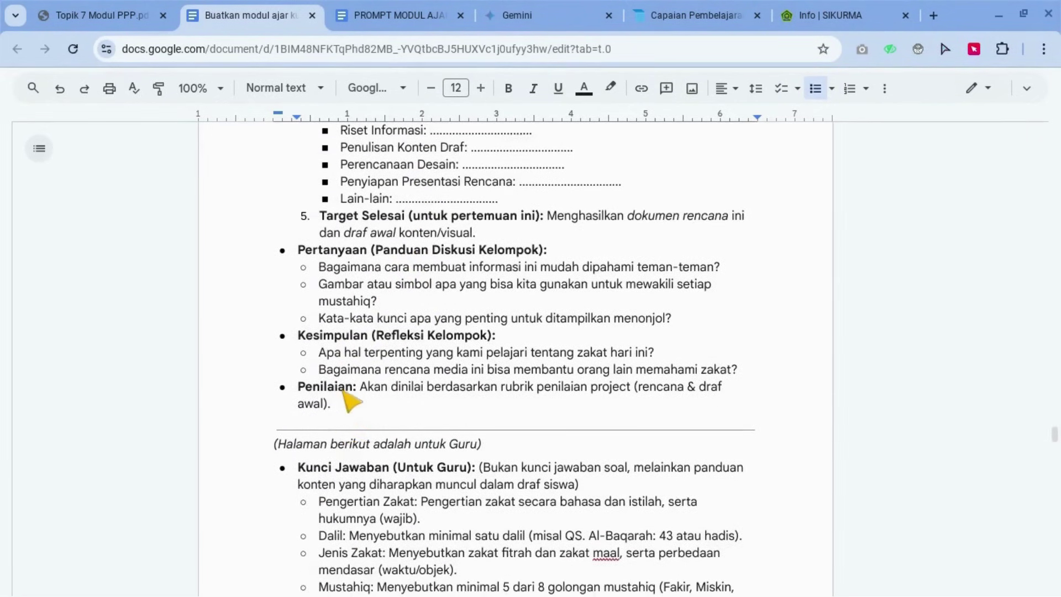
pyautogui.scroll(-2, 347, 397)
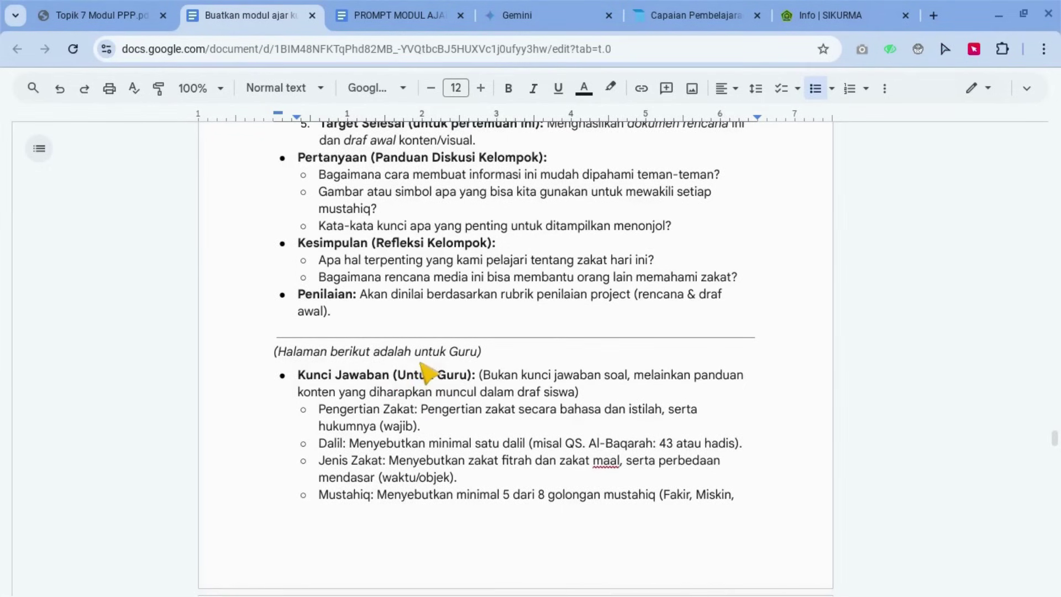
pyautogui.scroll(-6, 379, 377)
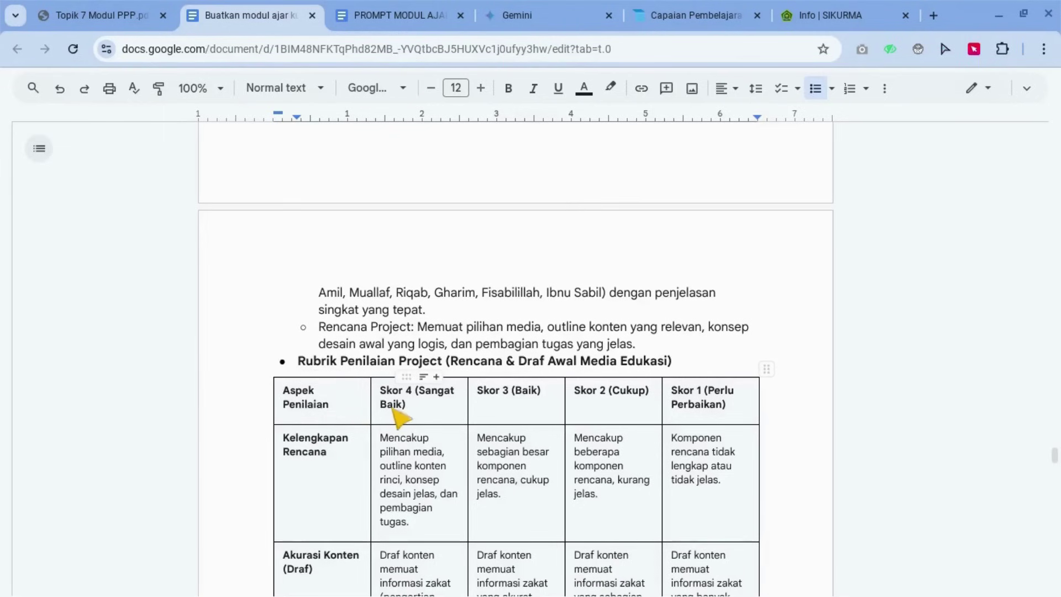
pyautogui.scroll(-14, 677, 426)
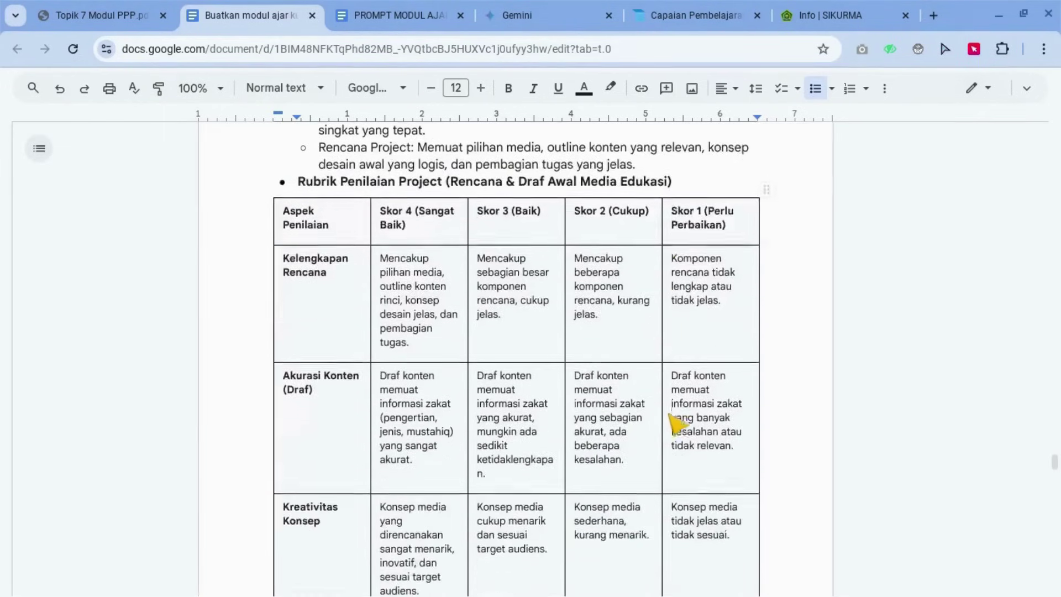
pyautogui.scroll(-2, 677, 426)
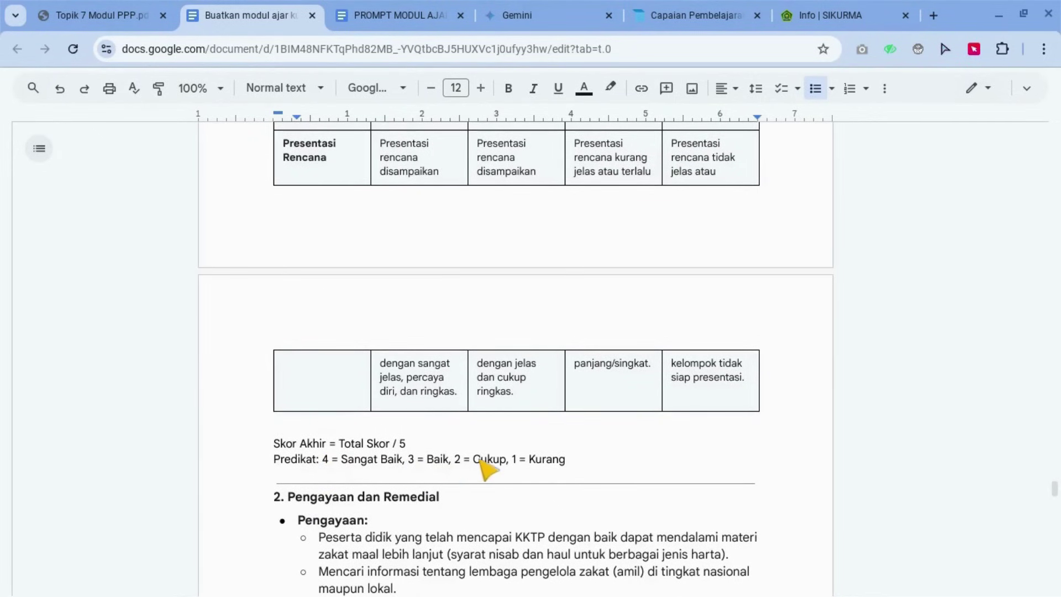
# Examine the remaining Lampiran sections, from Pengayaan dan Remedial and Bahan Bacaan through Media Pembelajaran, Glosarium and Daftar Pustaka
pyautogui.scroll(-2, 486, 471)
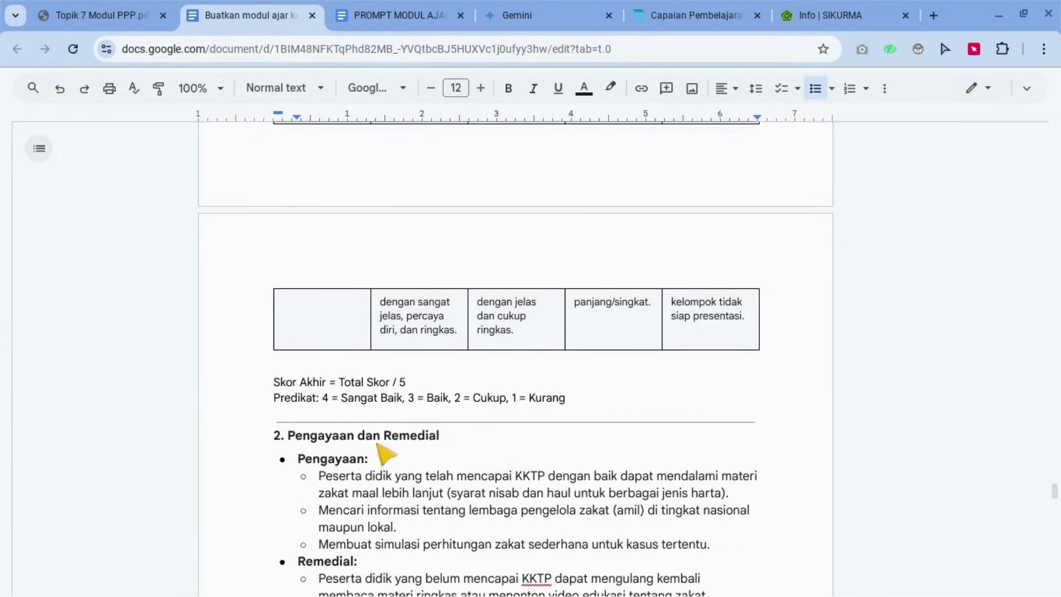
pyautogui.scroll(-1, 337, 458)
pyautogui.scroll(-5, 389, 401)
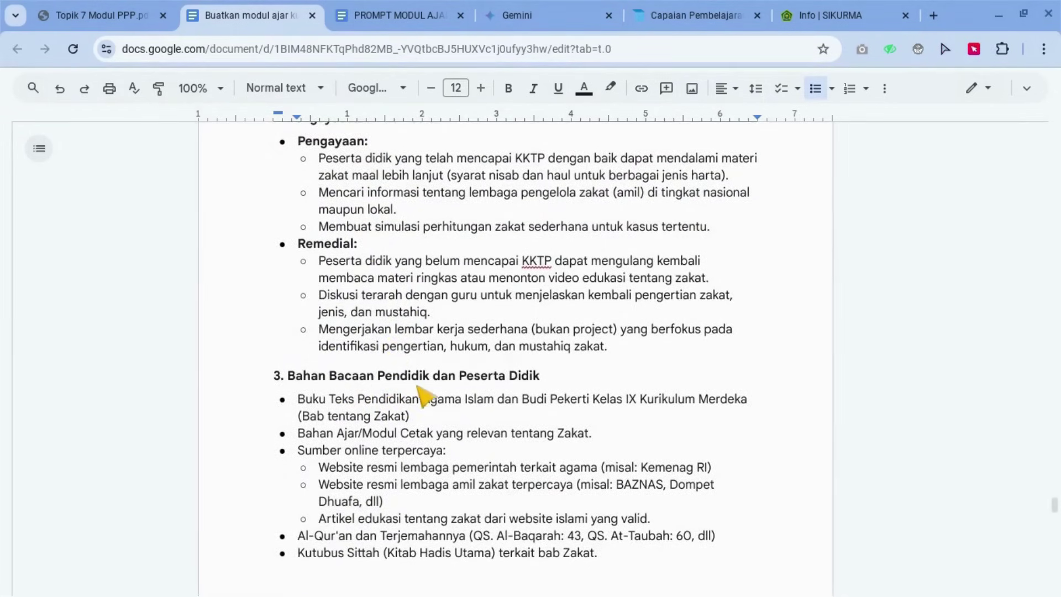
pyautogui.scroll(-5, 475, 390)
pyautogui.scroll(-4, 479, 393)
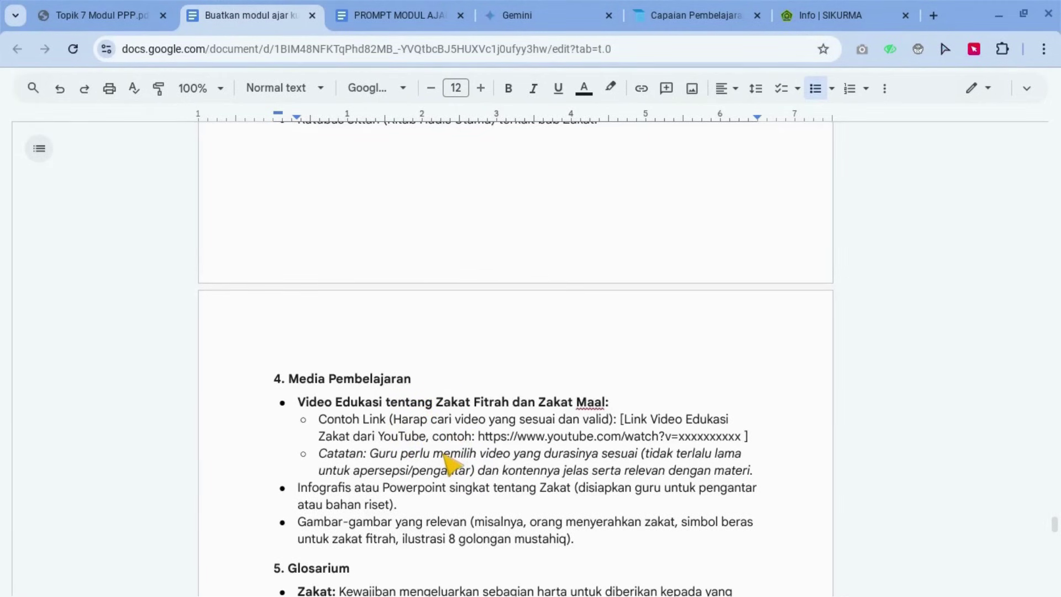
pyautogui.scroll(-3, 448, 463)
pyautogui.scroll(-6, 364, 445)
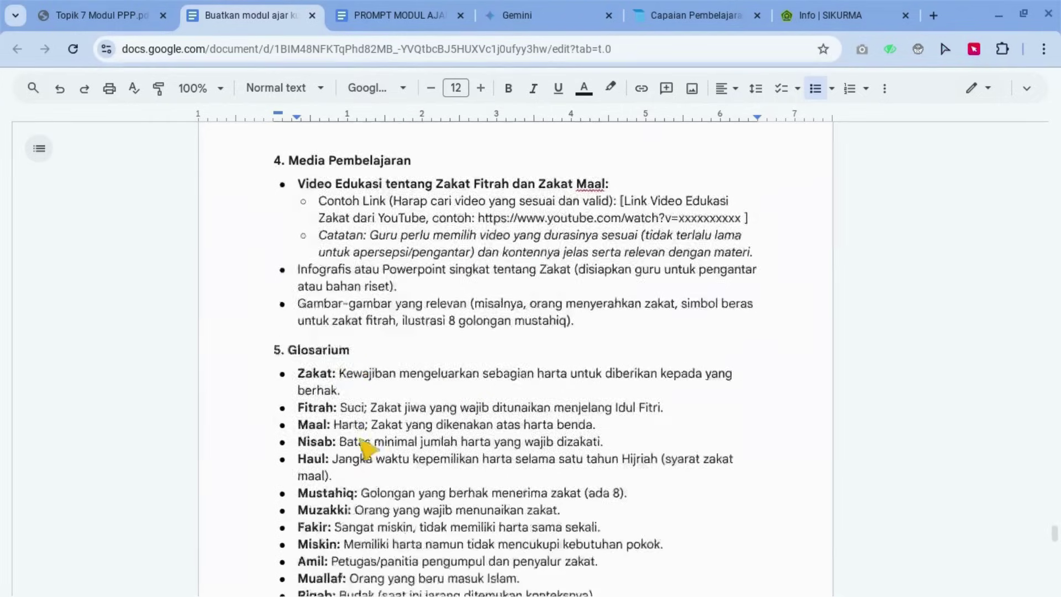
pyautogui.scroll(-4, 338, 442)
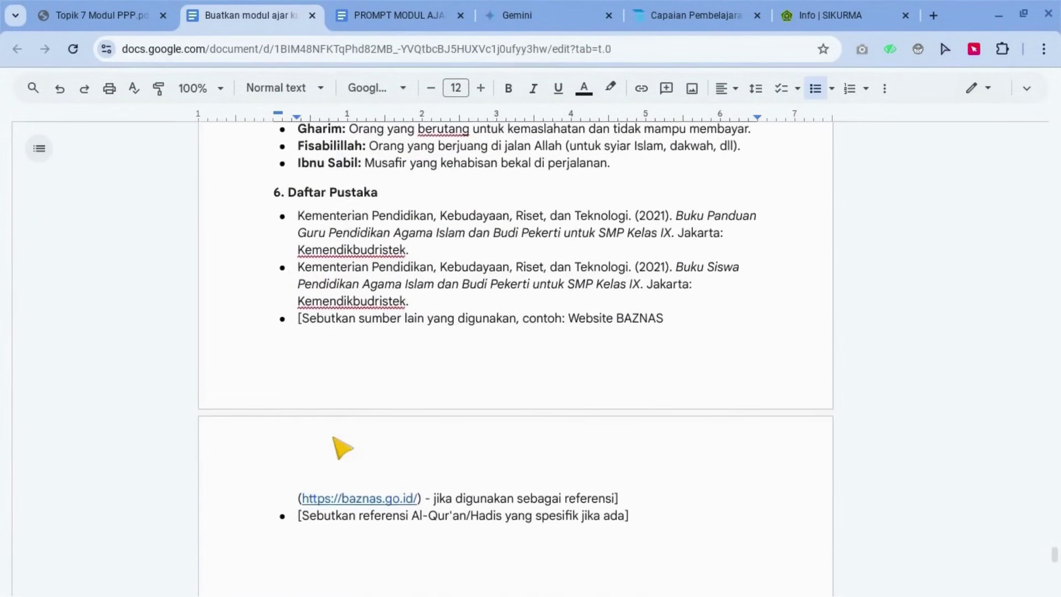
# Return to the module's title and the Informasi Umum section at the beginning of the document
pyautogui.scroll(8, 336, 445)
pyautogui.scroll(13, 336, 444)
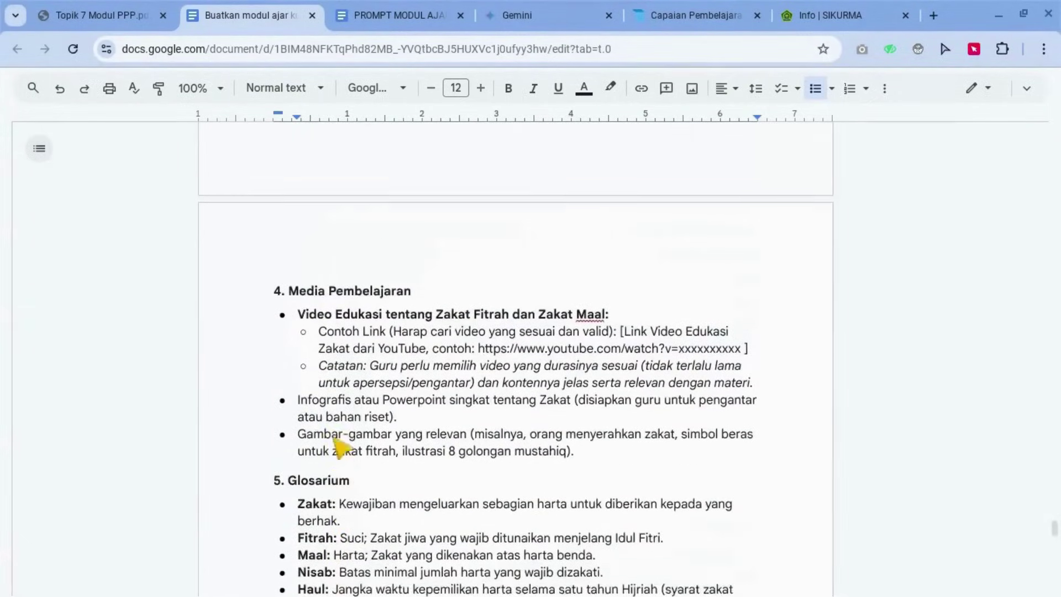
pyautogui.scroll(15, 336, 445)
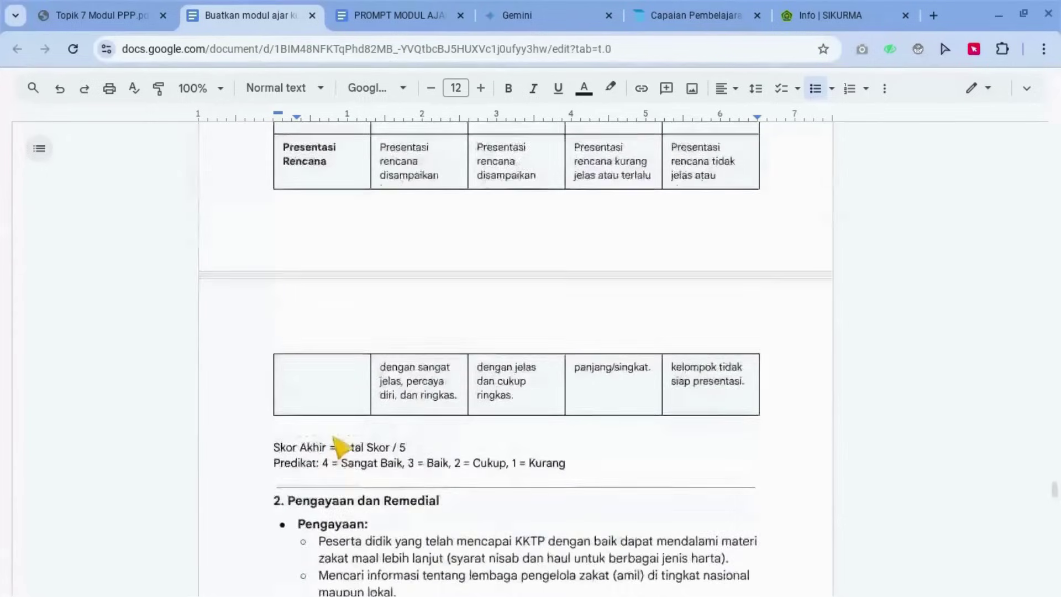
pyautogui.scroll(15, 336, 445)
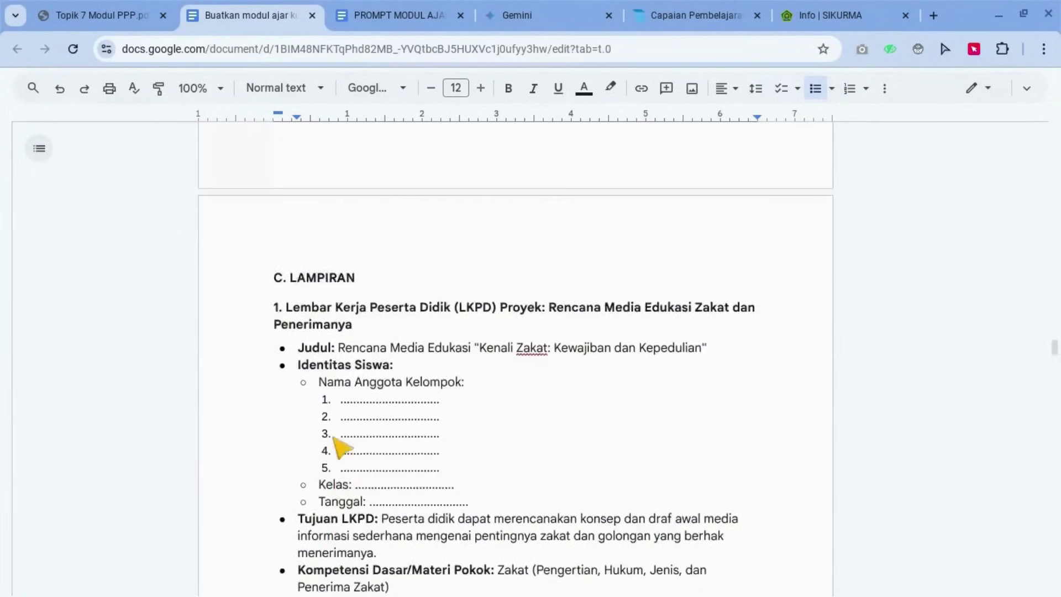
pyautogui.scroll(20, 342, 447)
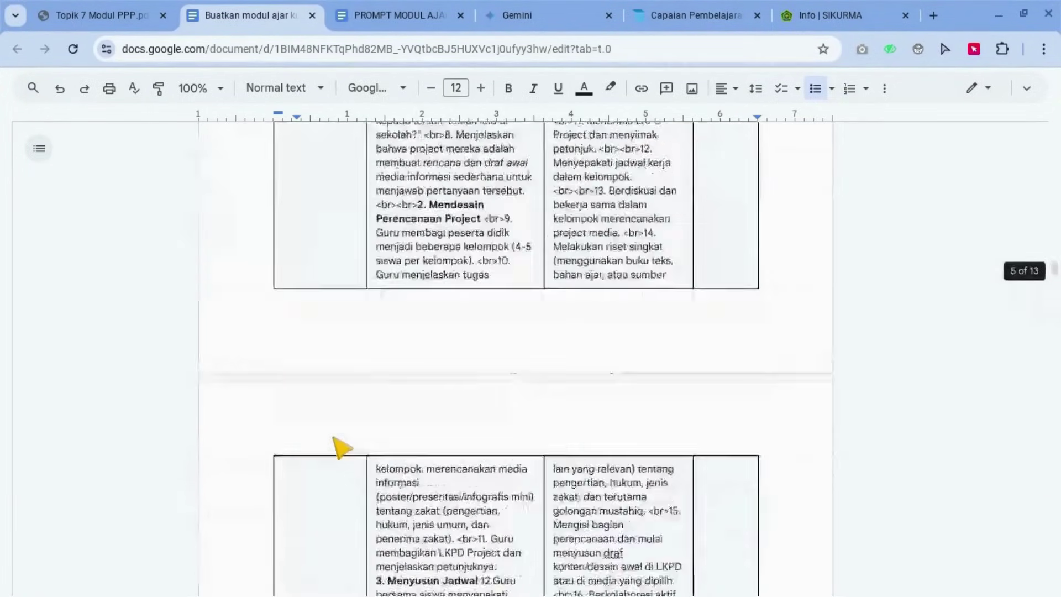
pyautogui.scroll(15, 342, 448)
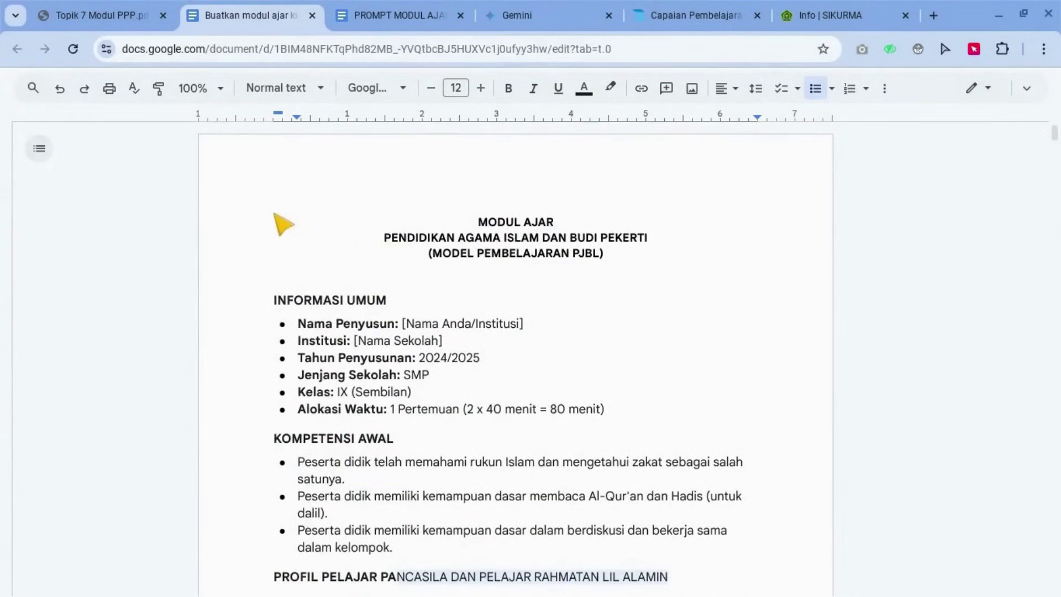
# Highlight the contents of Tabel 7.2 Komponen Modul Ajar in Topik 7 Modul PPP.pdf for comparison, then return to the generated module
pyautogui.click(122, 11)
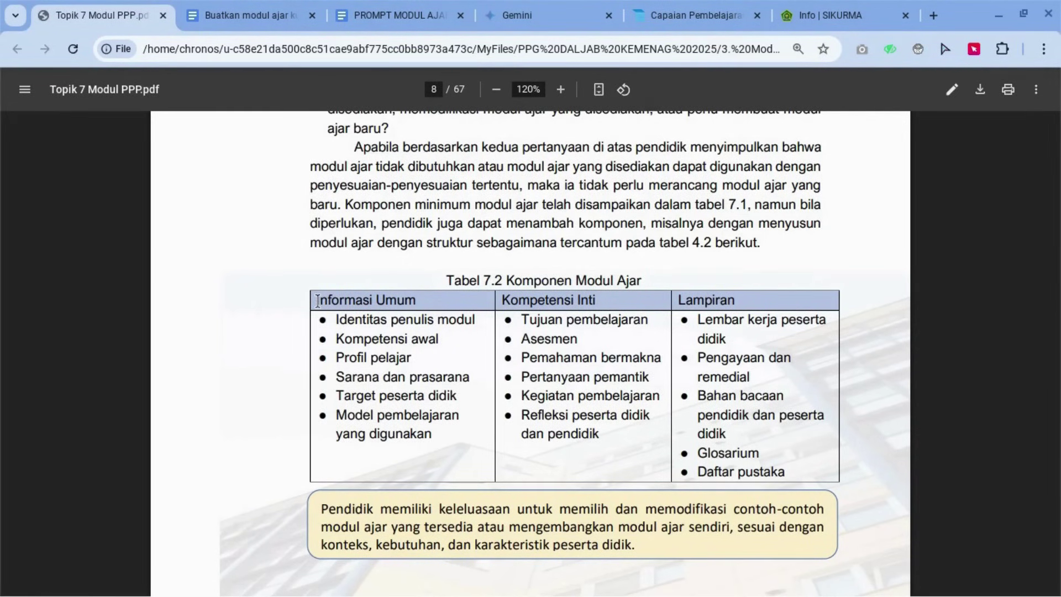
pyautogui.moveTo(318, 300); pyautogui.dragTo(786, 472)
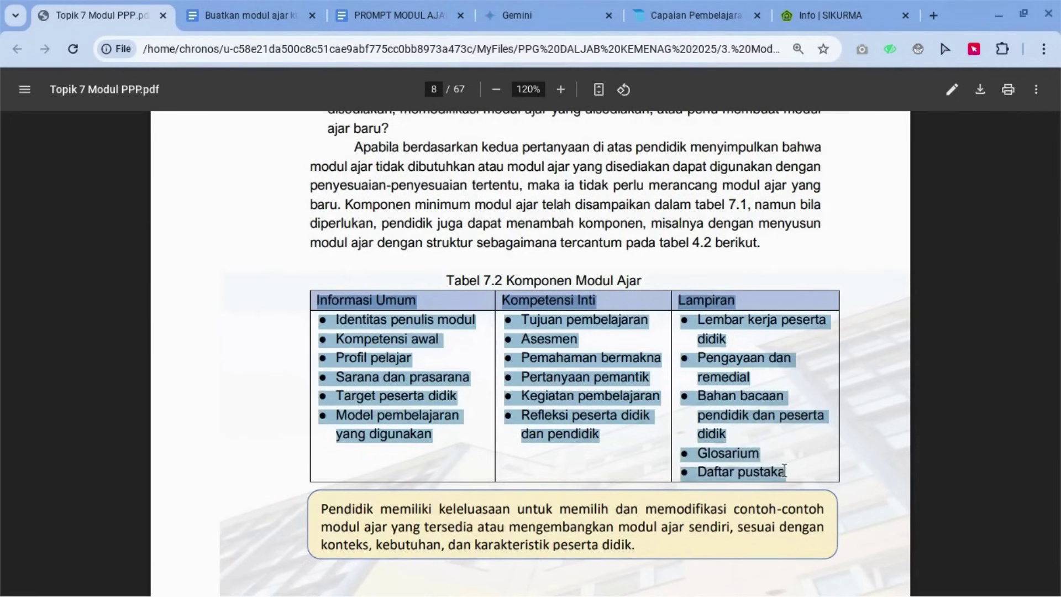
pyautogui.click(666, 387)
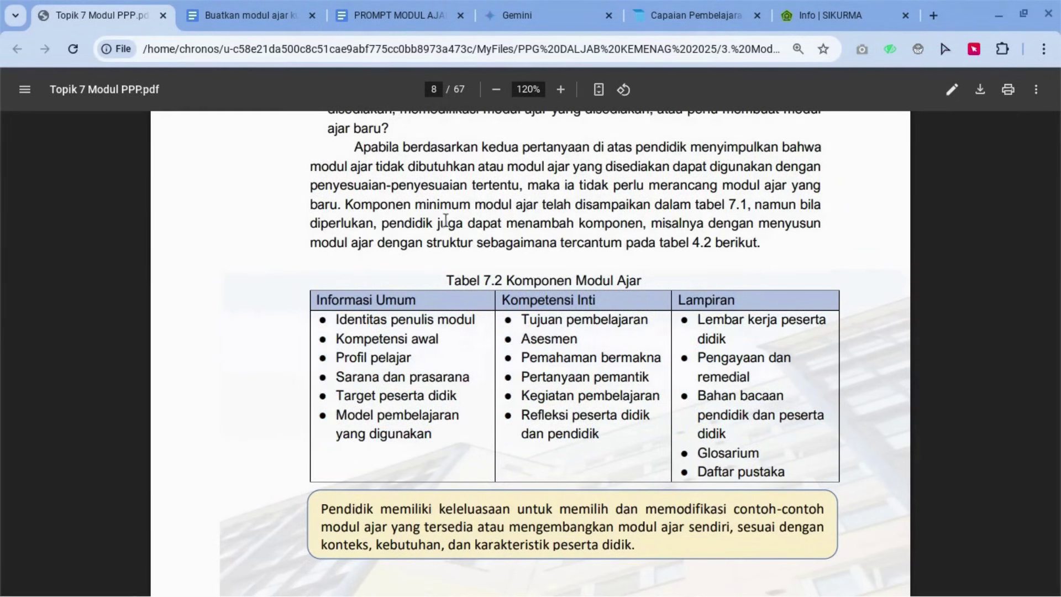
pyautogui.click(261, 13)
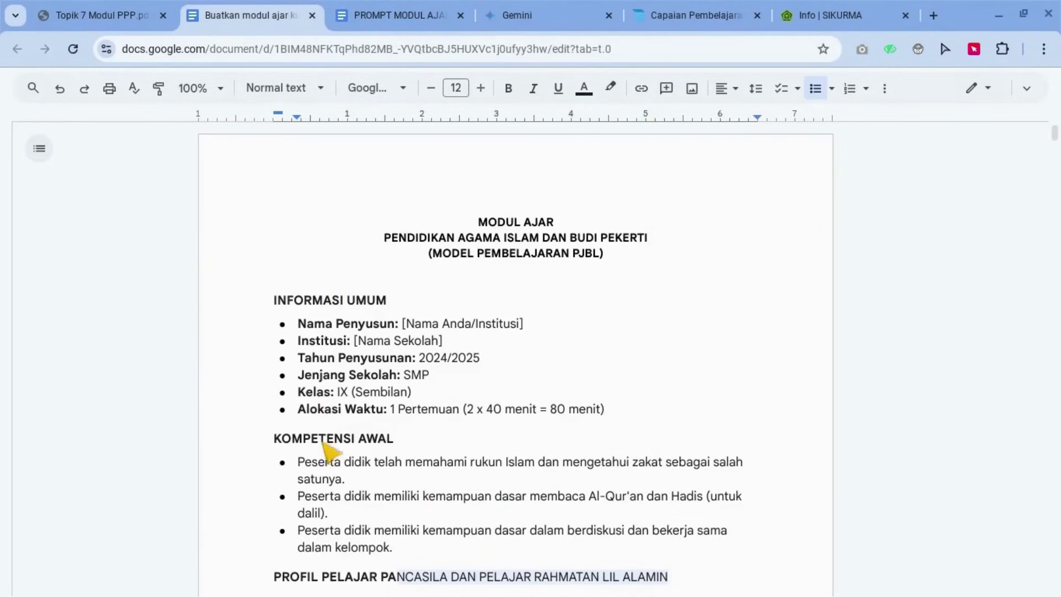
# Review both LK 7.1 Problem Based Learning module formats in Topik 7 Modul PPP.pdf, continuing to the LK 7.2 PjBL format
pyautogui.click(120, 9)
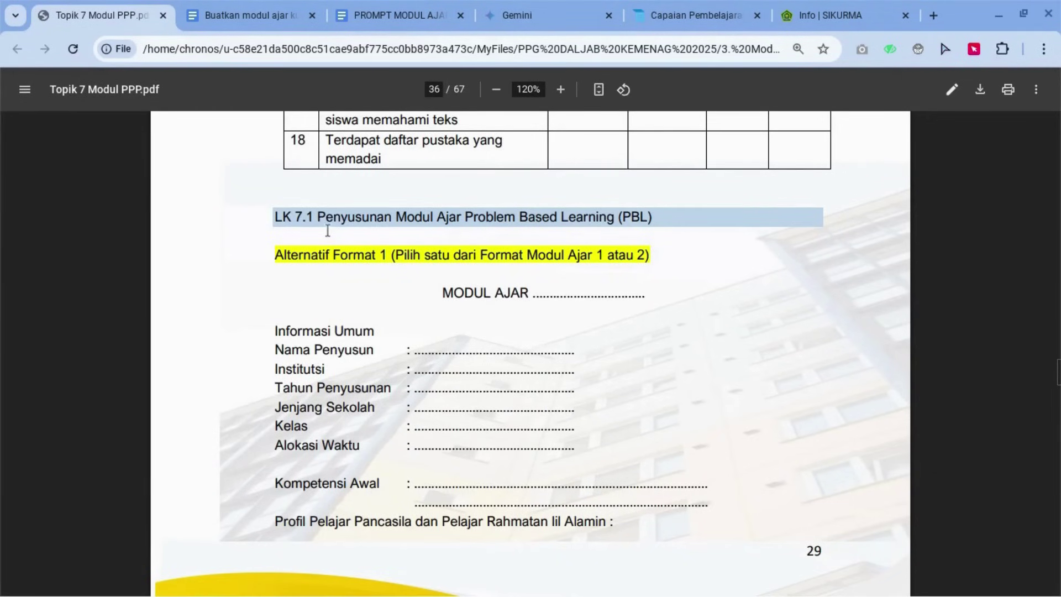
pyautogui.scroll(-20, 346, 267)
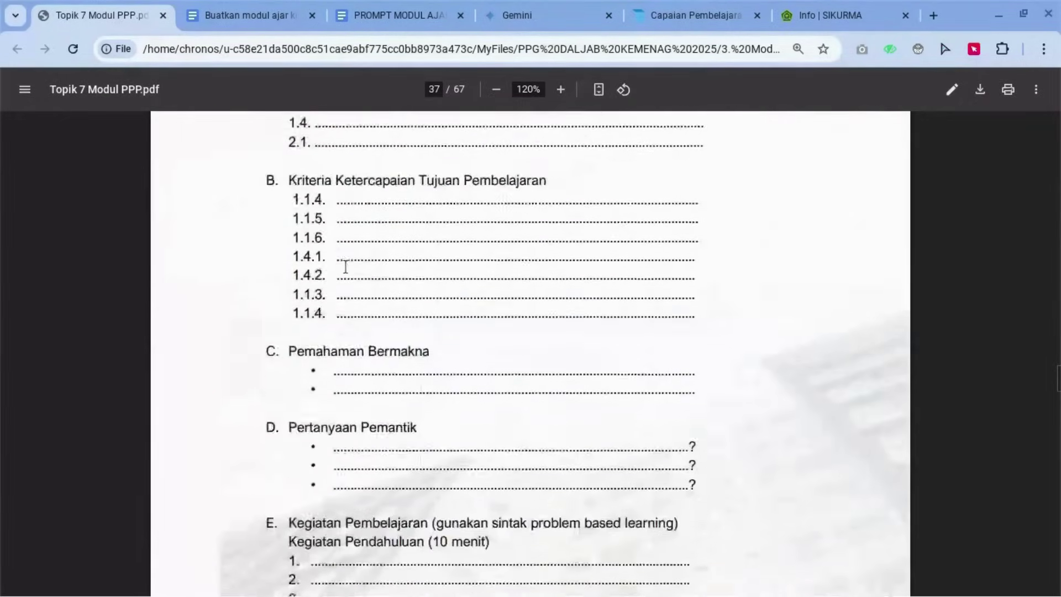
pyautogui.scroll(-15, 345, 267)
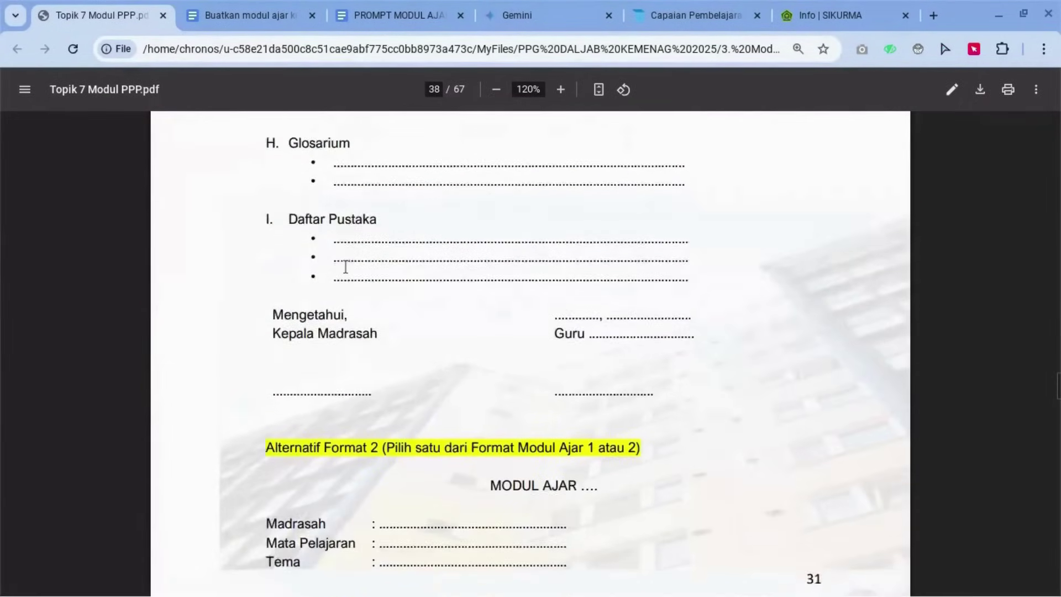
pyautogui.scroll(-9, 345, 267)
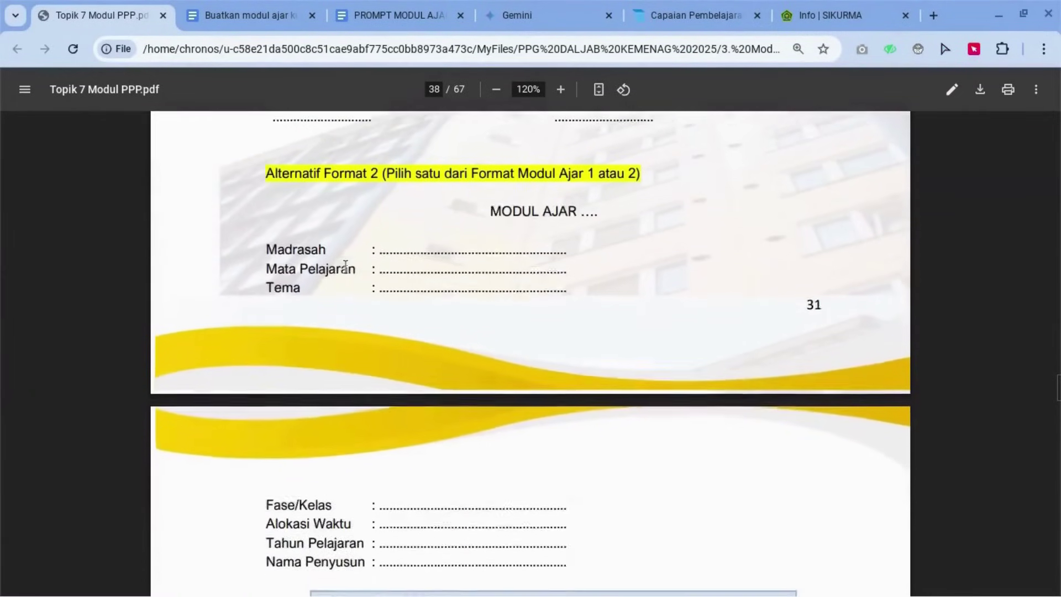
pyautogui.scroll(-12, 346, 267)
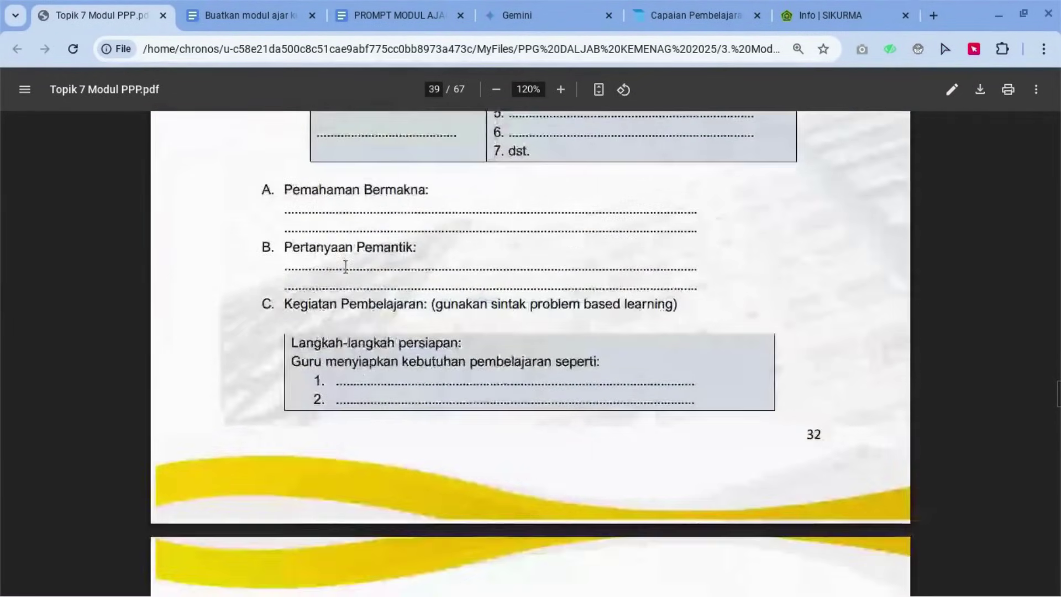
pyautogui.scroll(-12, 345, 267)
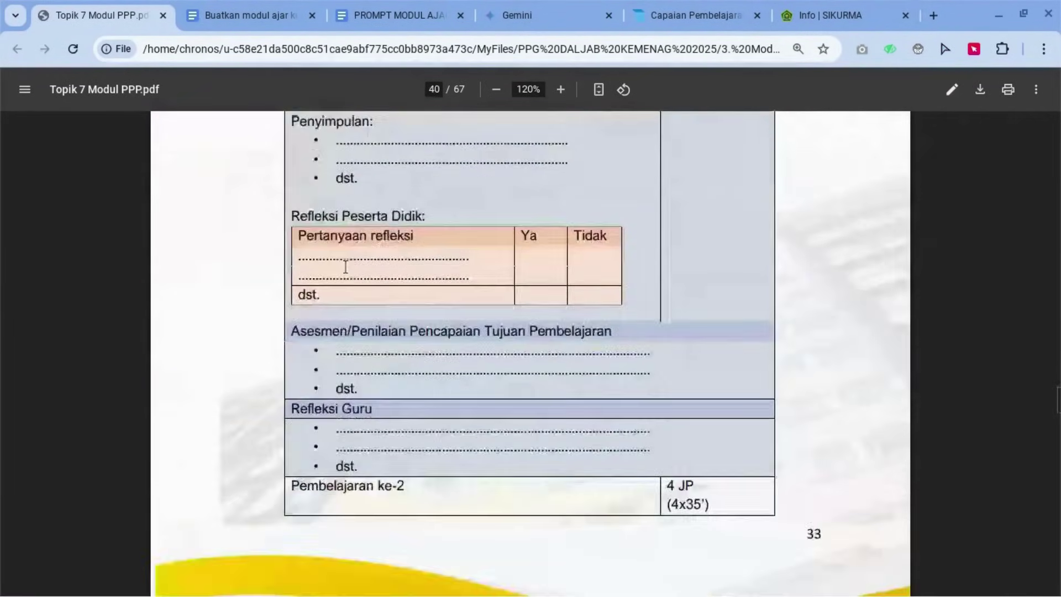
pyautogui.scroll(-12, 345, 266)
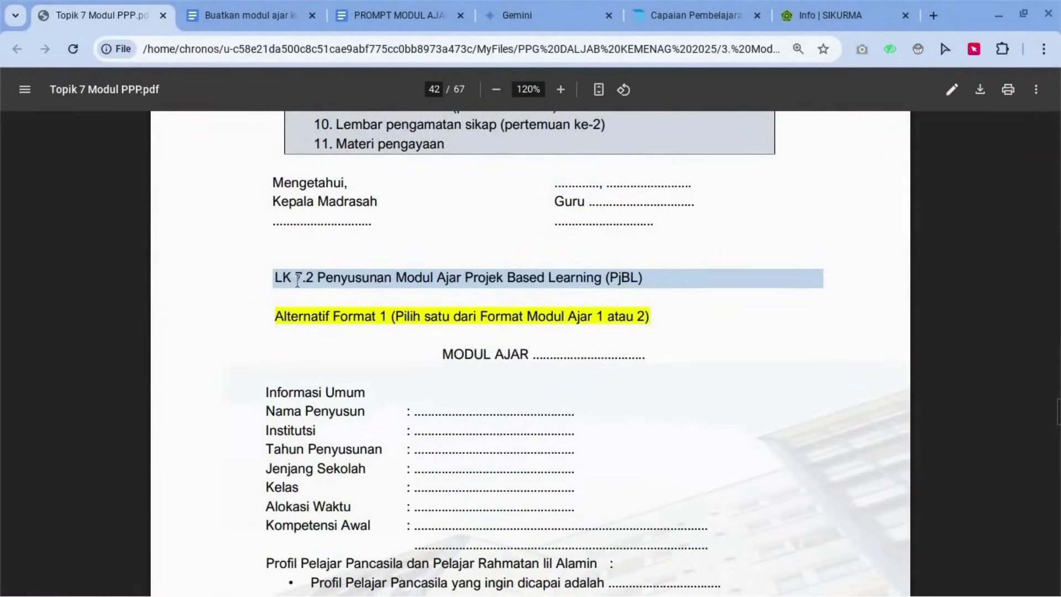
pyautogui.scroll(-1, 300, 283)
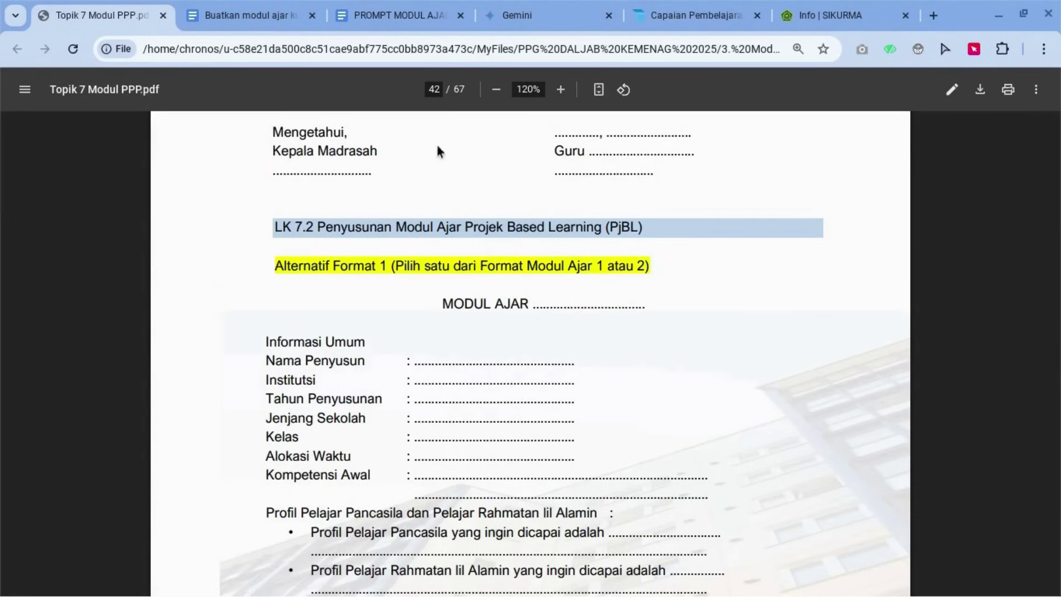
# Consult the PJBL module prompt document, then set the education level to SD-SMA/sederajat on the Kemdikbud CP & ATP page
pyautogui.click(397, 18)
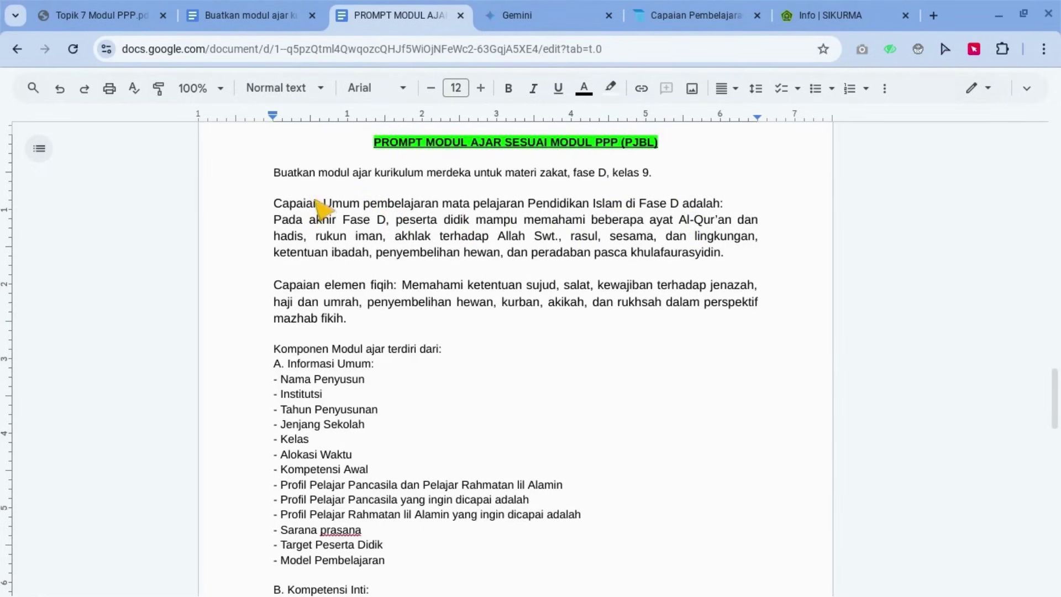
pyautogui.click(684, 14)
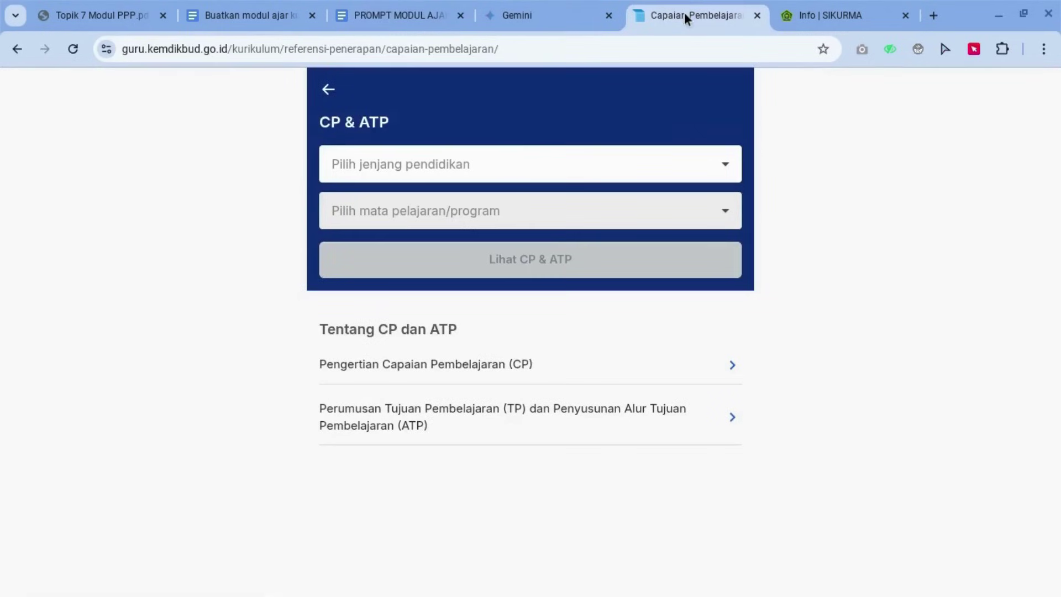
pyautogui.click(535, 162)
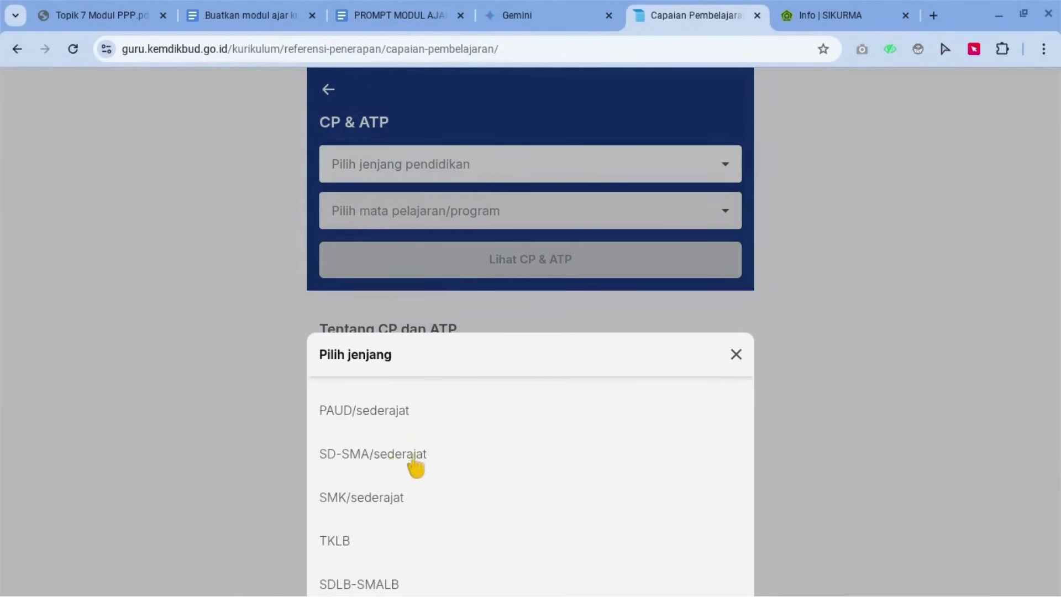
pyautogui.click(376, 460)
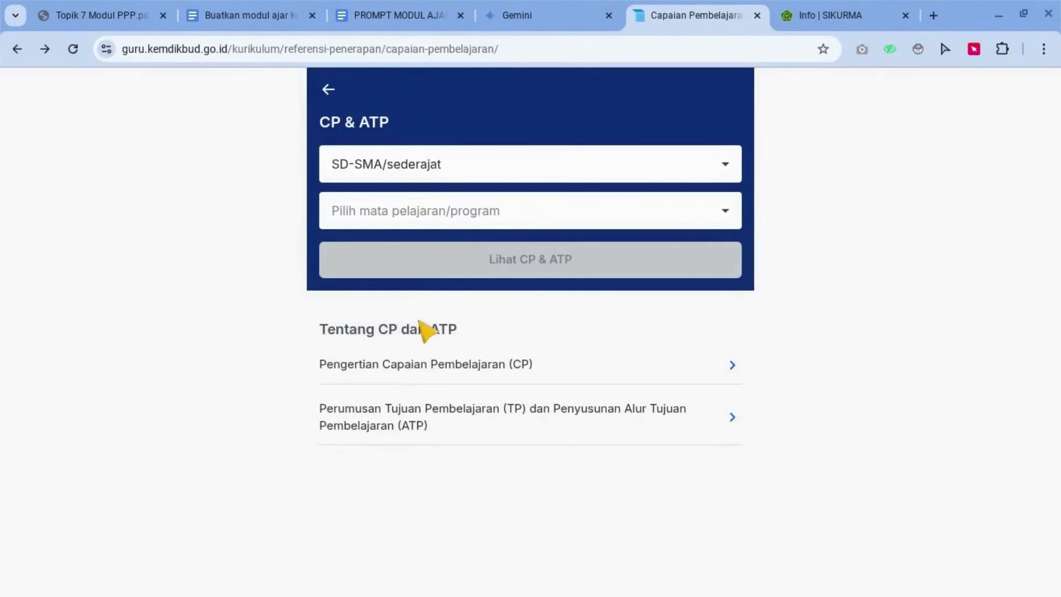
# Search the subject list for "islam" and choose Pendidikan Agama Islam dan Budi Pekerti
pyautogui.click(431, 218)
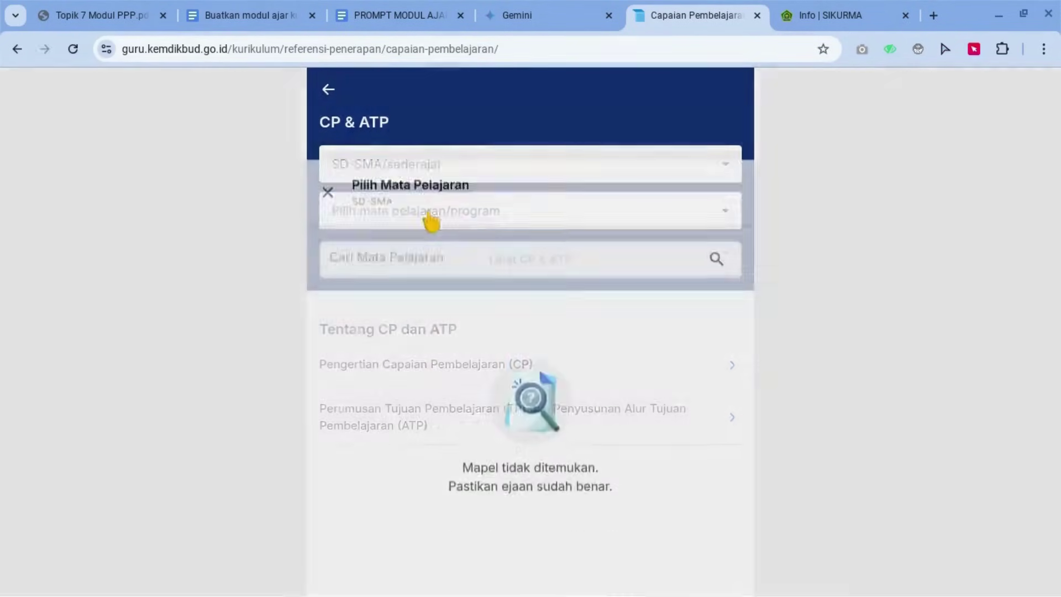
pyautogui.click(435, 164)
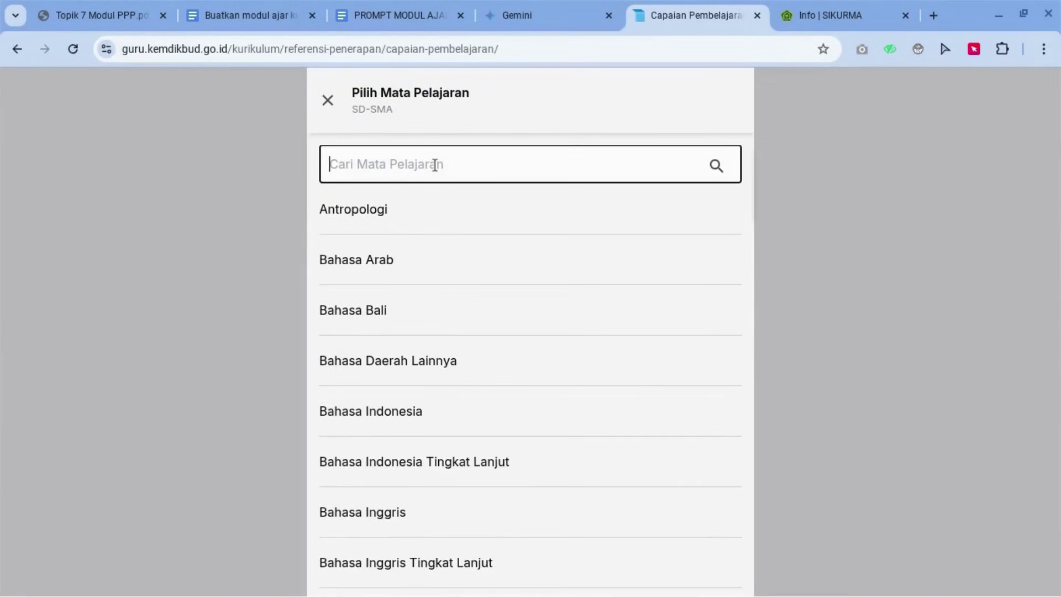
pyautogui.write('islam')
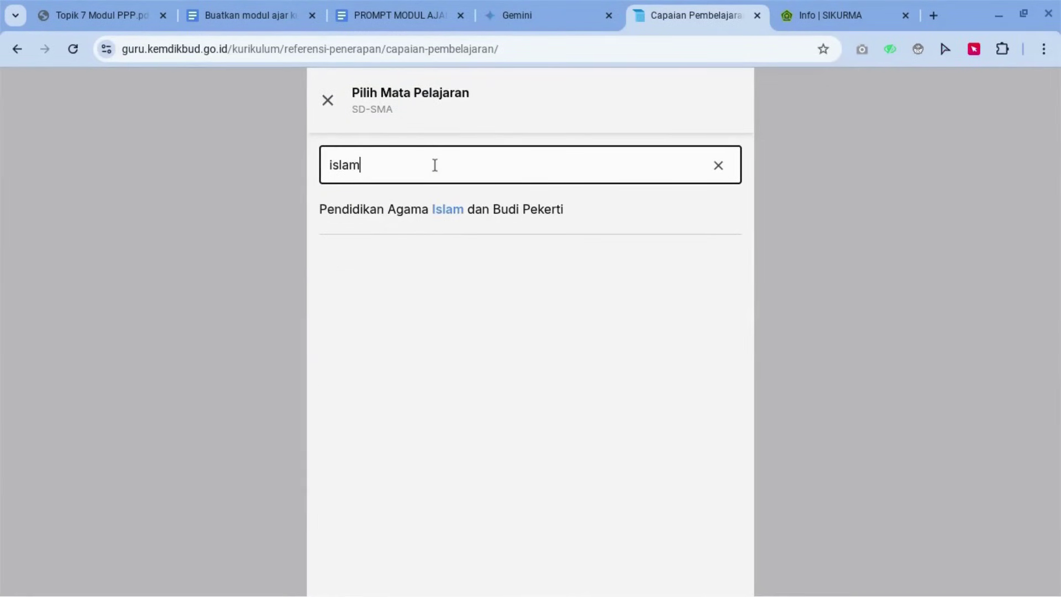
pyautogui.click(416, 209)
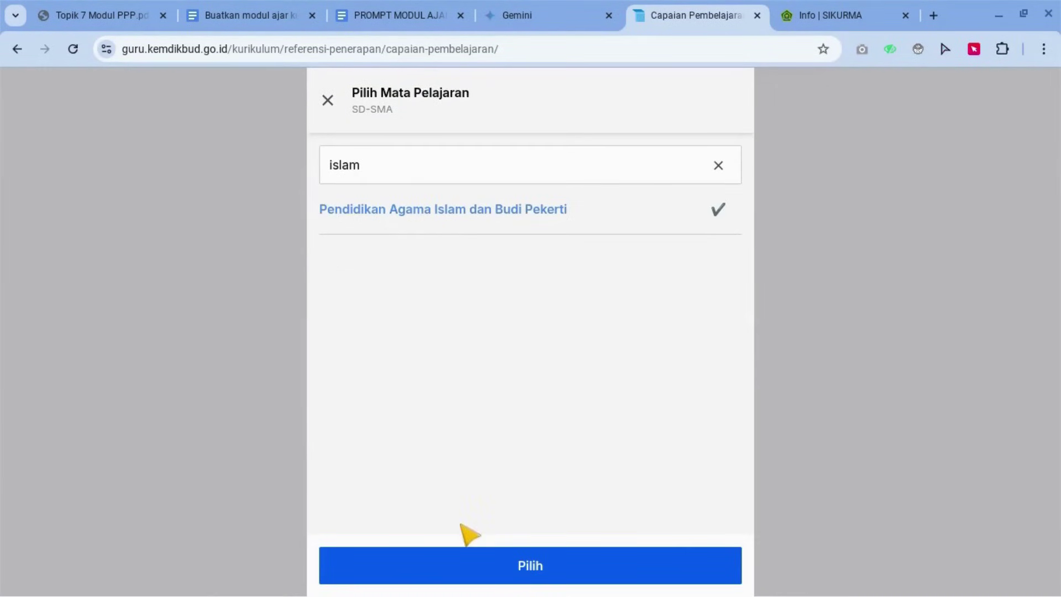
pyautogui.click(469, 567)
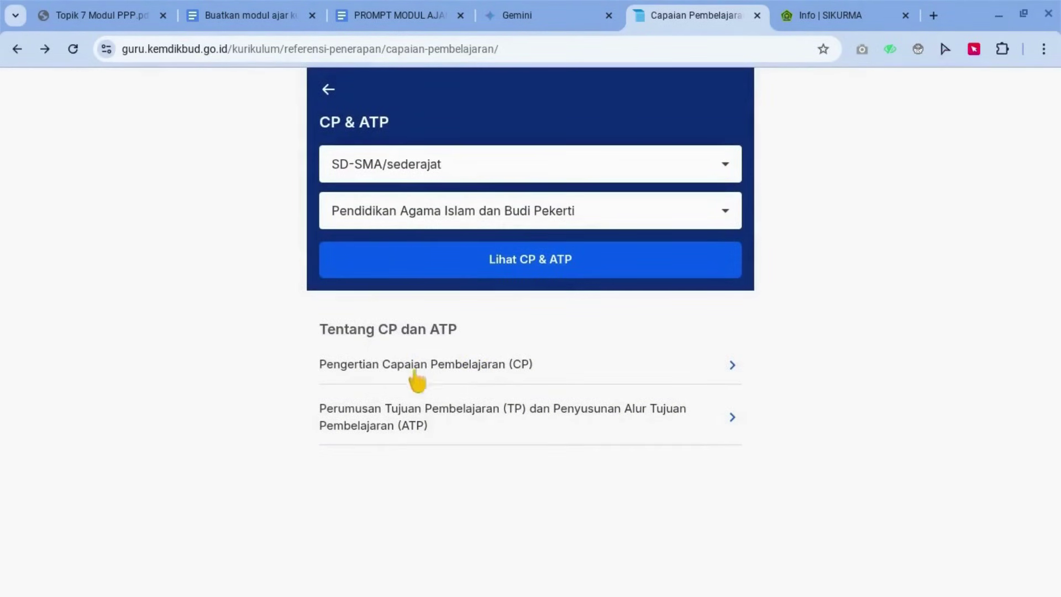
# Show the CP & ATP of the chosen subject and open Fase D for Kelas 7-9
pyautogui.click(491, 268)
pyautogui.scroll(-2, 395, 348)
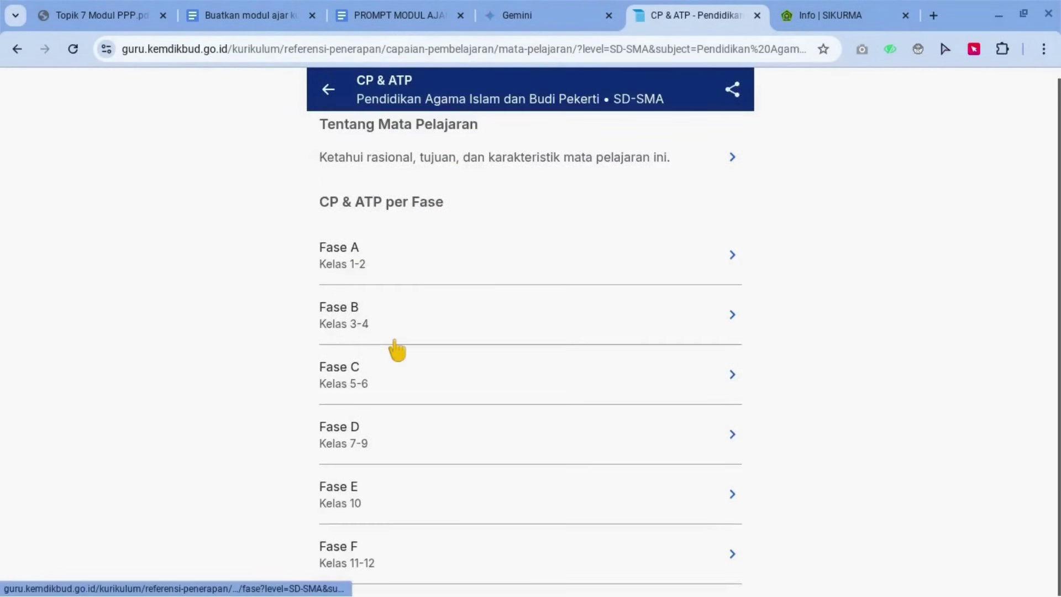
pyautogui.click(380, 430)
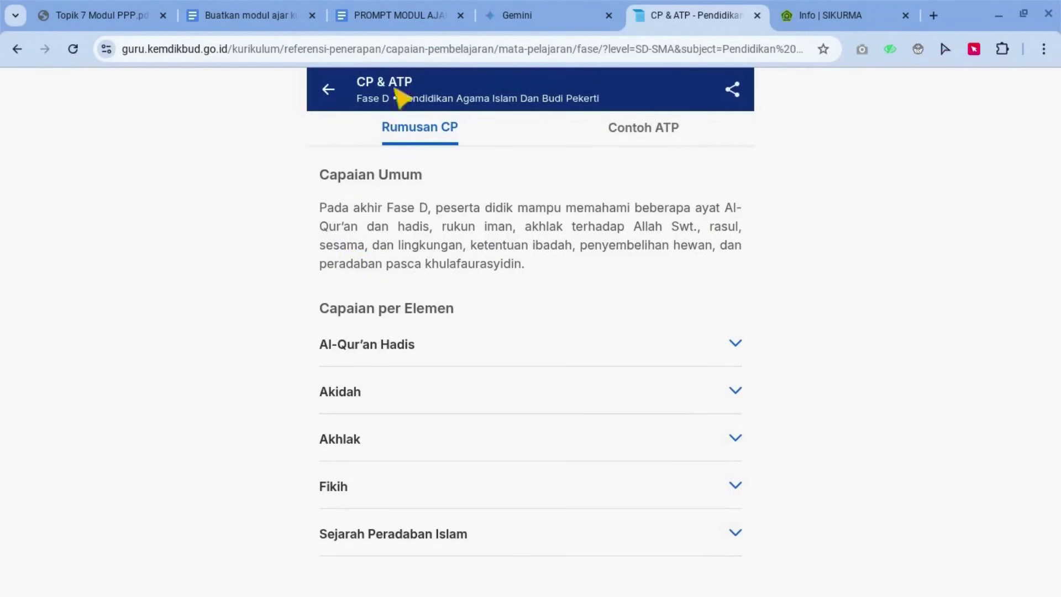
# Compare the Capaian Umum and the expanded Fikih element of Fase D with the Capaian text in the PJBL prompt document
pyautogui.click(402, 22)
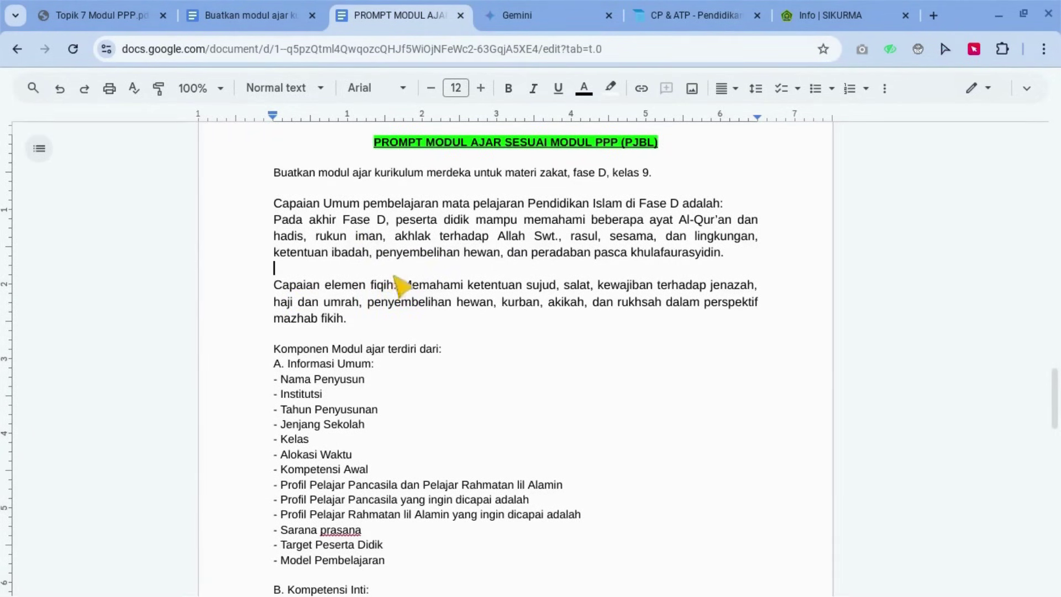
pyautogui.click(674, 26)
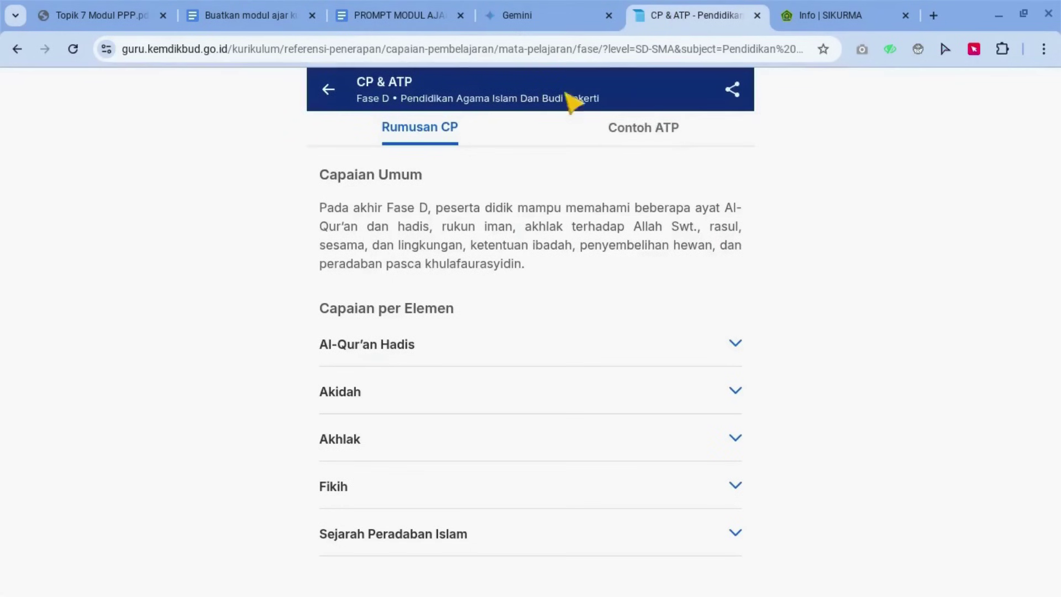
pyautogui.click(363, 481)
pyautogui.scroll(-1, 366, 483)
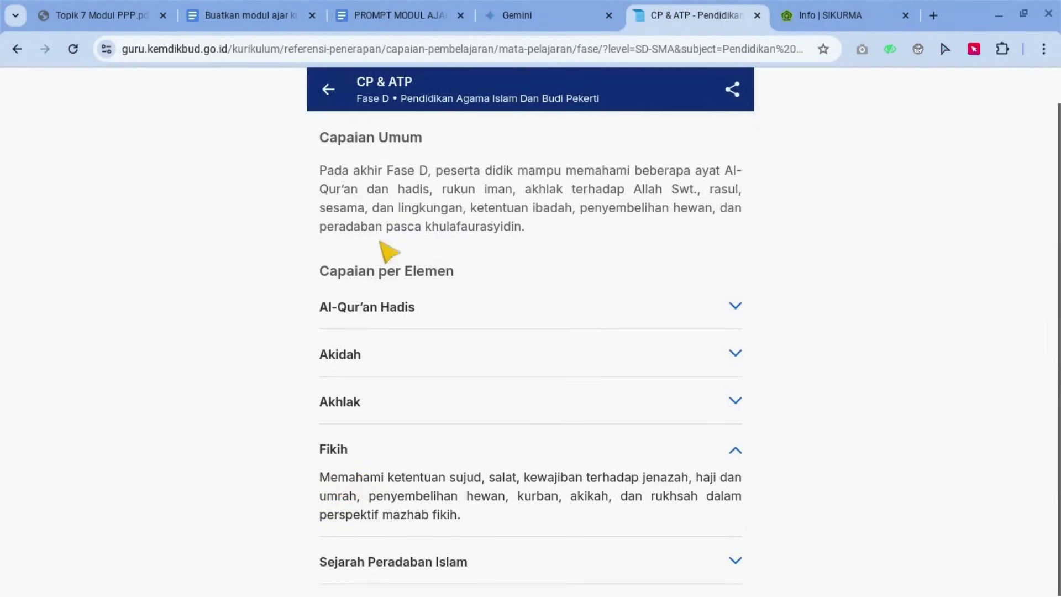
pyautogui.click(415, 15)
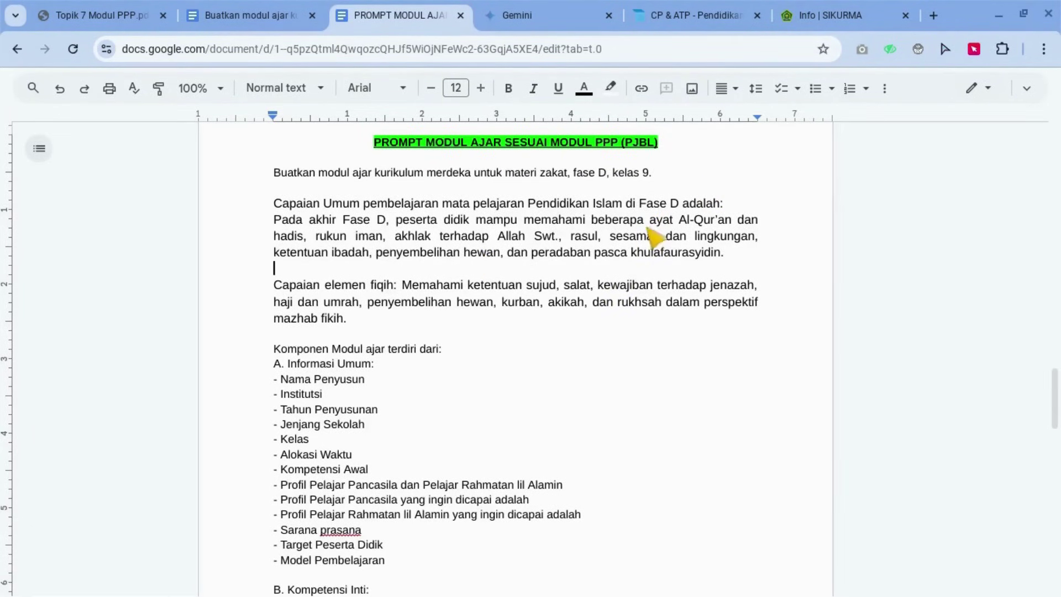
# Switch to the SIKURMA site and look through its TP, ATP dan Modul Ajar posts for the madrasah subjects
pyautogui.click(818, 16)
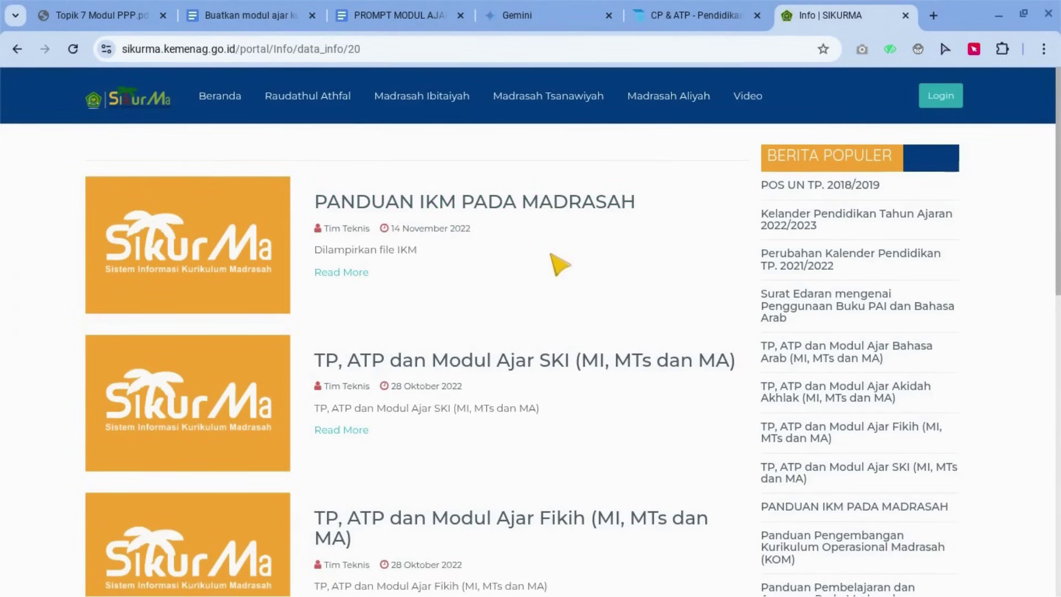
pyautogui.scroll(-2, 552, 262)
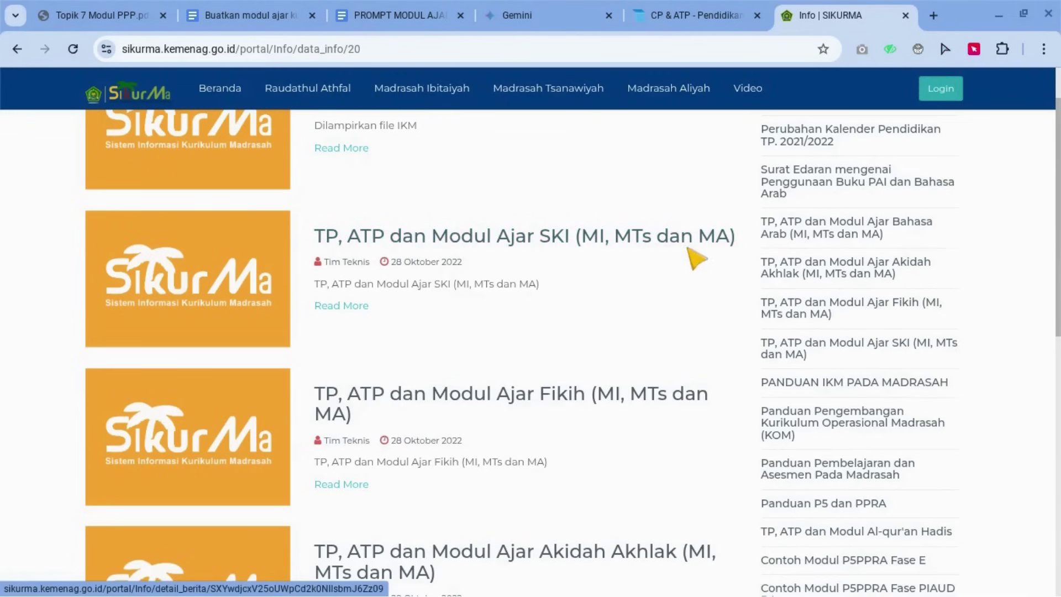
pyautogui.scroll(-1, 517, 320)
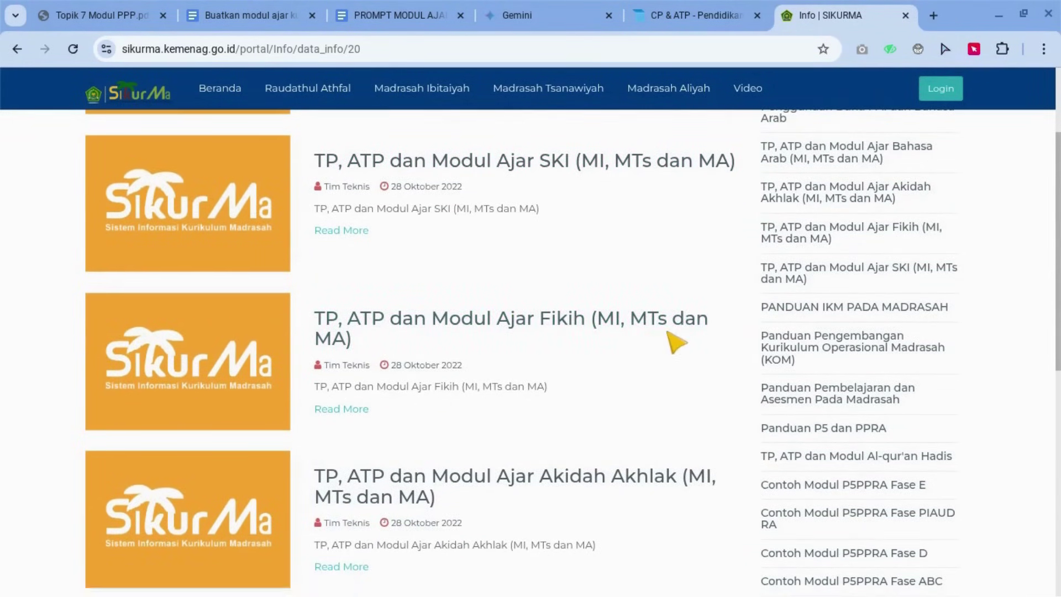
pyautogui.scroll(-2, 659, 339)
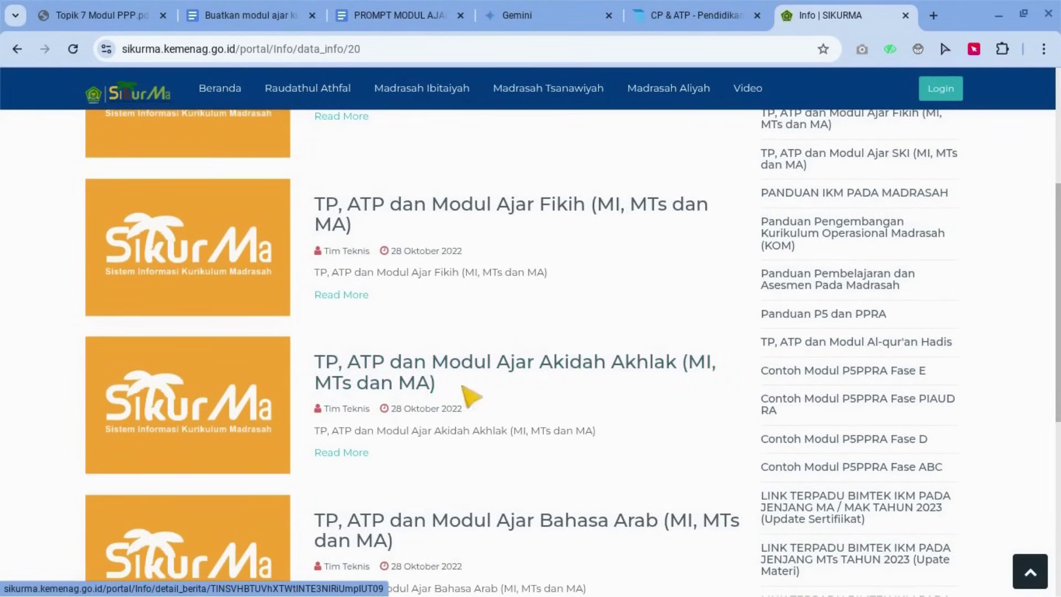
pyautogui.scroll(-3, 542, 394)
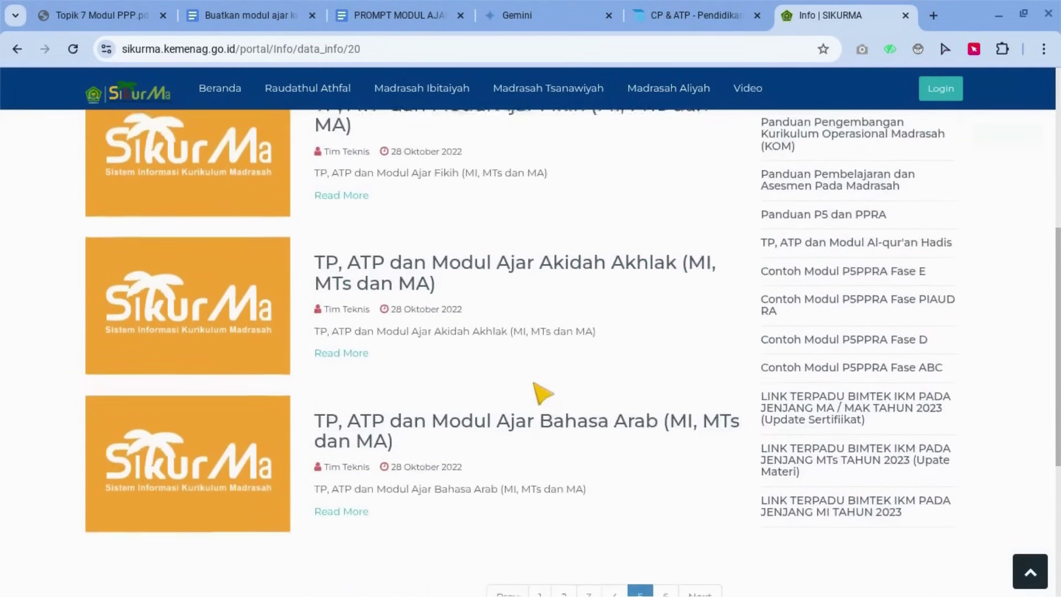
pyautogui.scroll(4, 542, 394)
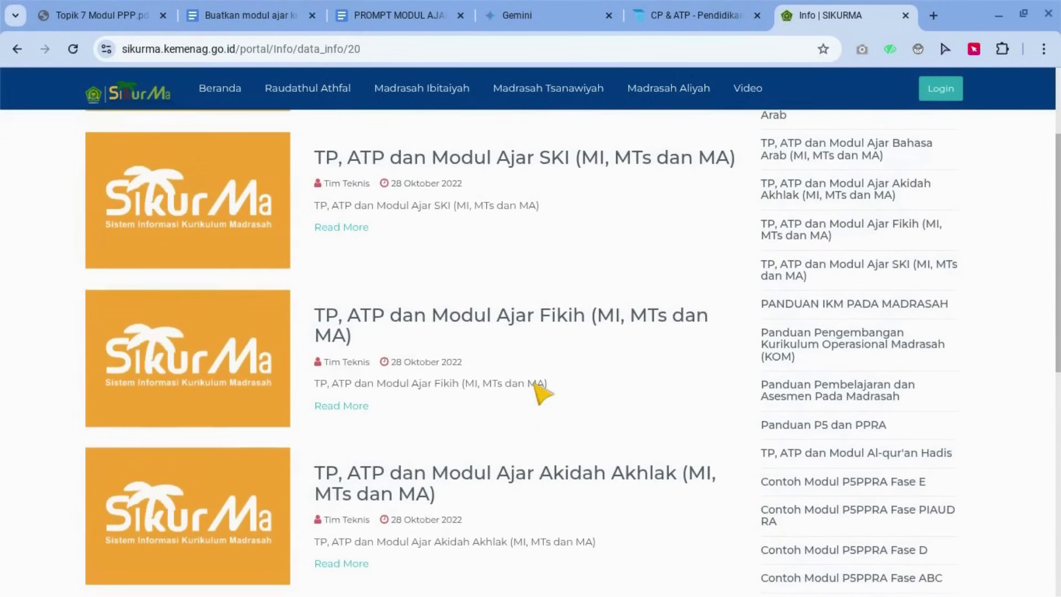
pyautogui.scroll(2, 499, 230)
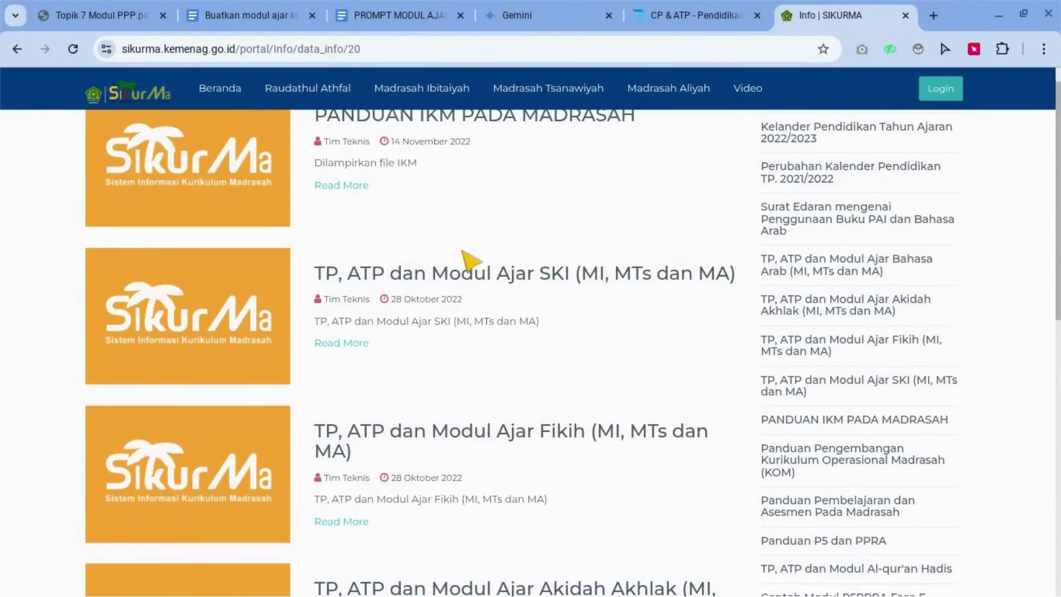
# Open the post TP, ATP dan Modul Ajar SKI (MI, MTs dan MA) and its attached PDF
pyautogui.click(539, 281)
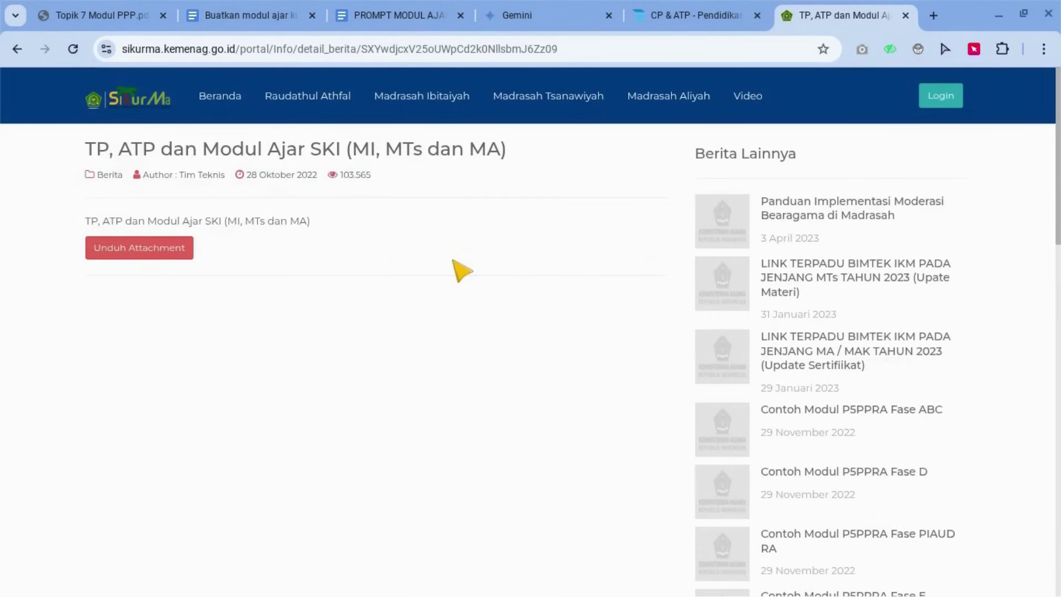
pyautogui.scroll(-2, 461, 270)
pyautogui.scroll(2, 461, 271)
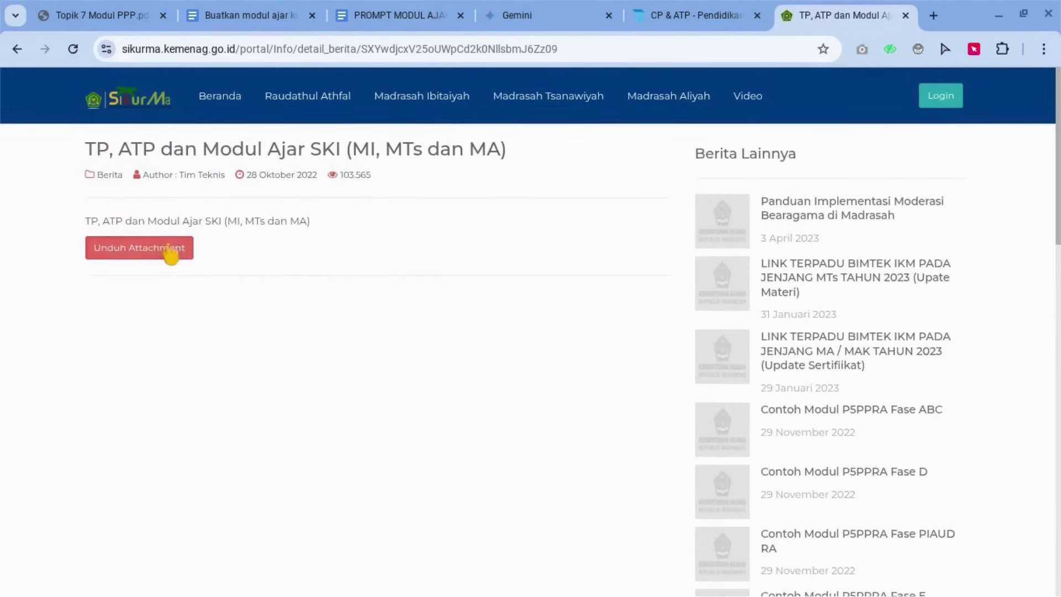
pyautogui.click(169, 249)
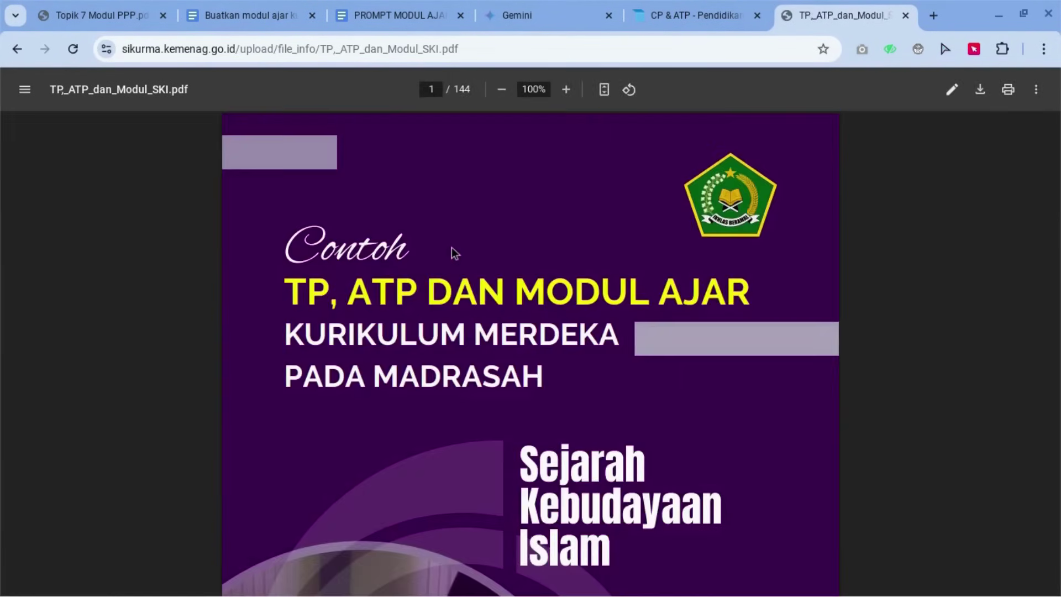
# Examine the Tujuan Pembelajaran page of the SKI PDF, highlighting the CP column text, the Satuan Pendidikan and the Mata Pelajaran
pyautogui.scroll(-3, 451, 293)
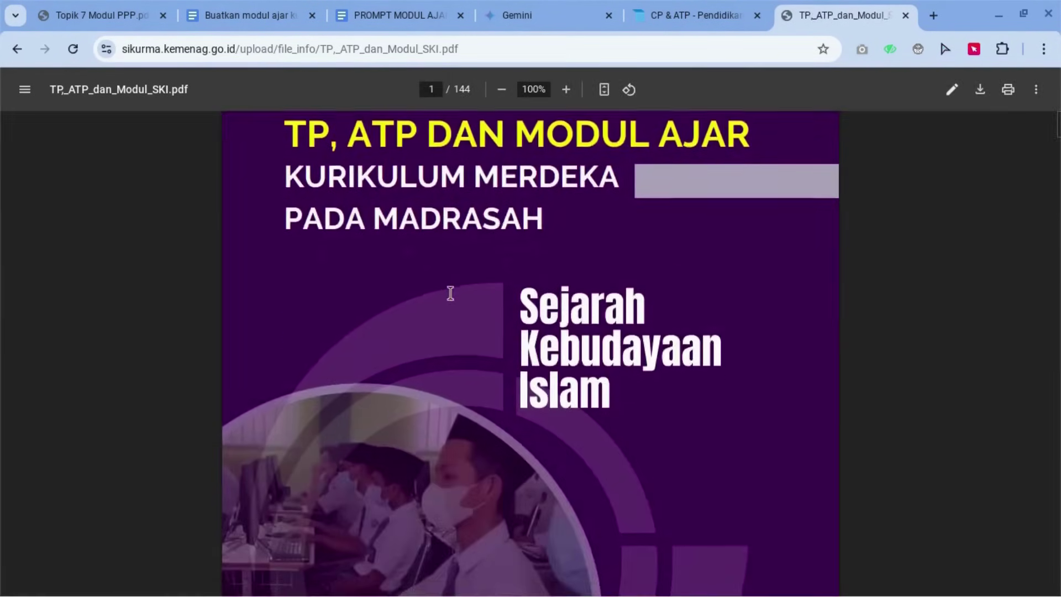
pyautogui.scroll(-15, 450, 293)
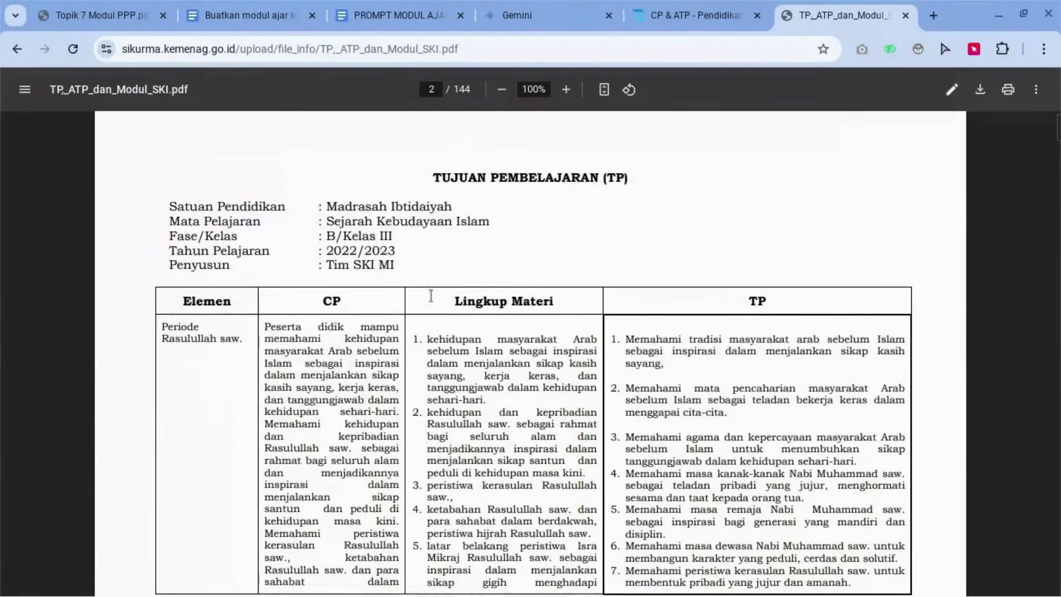
pyautogui.scroll(-1, 330, 303)
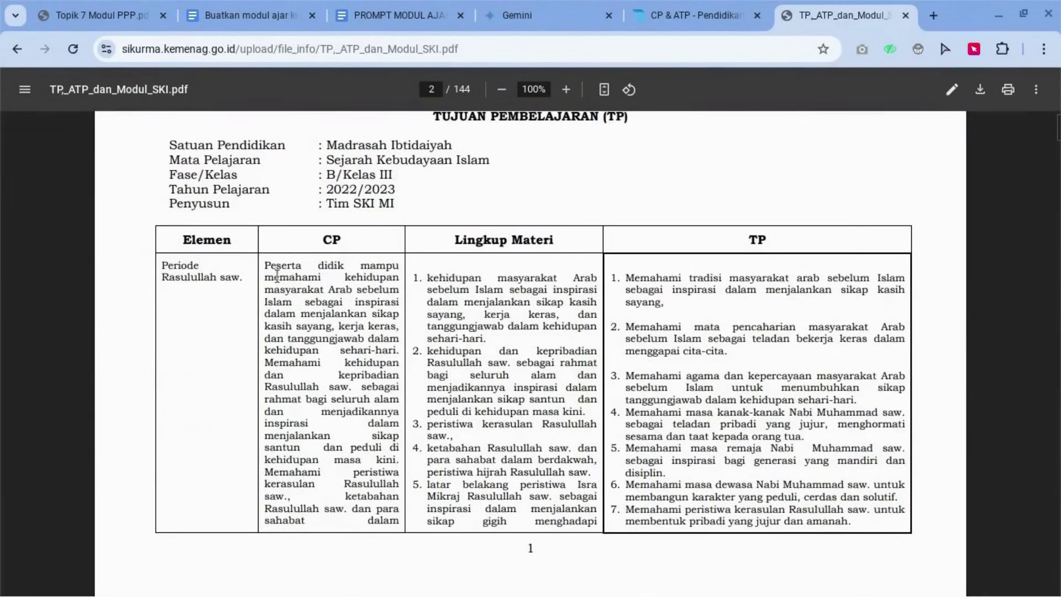
pyautogui.moveTo(302, 265); pyautogui.dragTo(368, 486)
pyautogui.scroll(1, 363, 270)
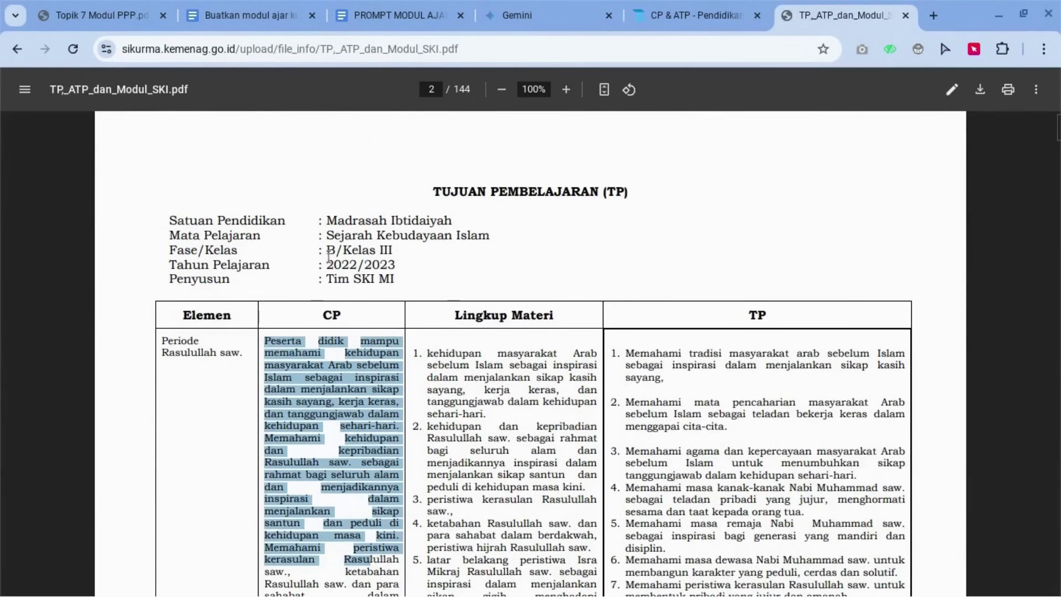
pyautogui.moveTo(327, 222); pyautogui.dragTo(453, 221)
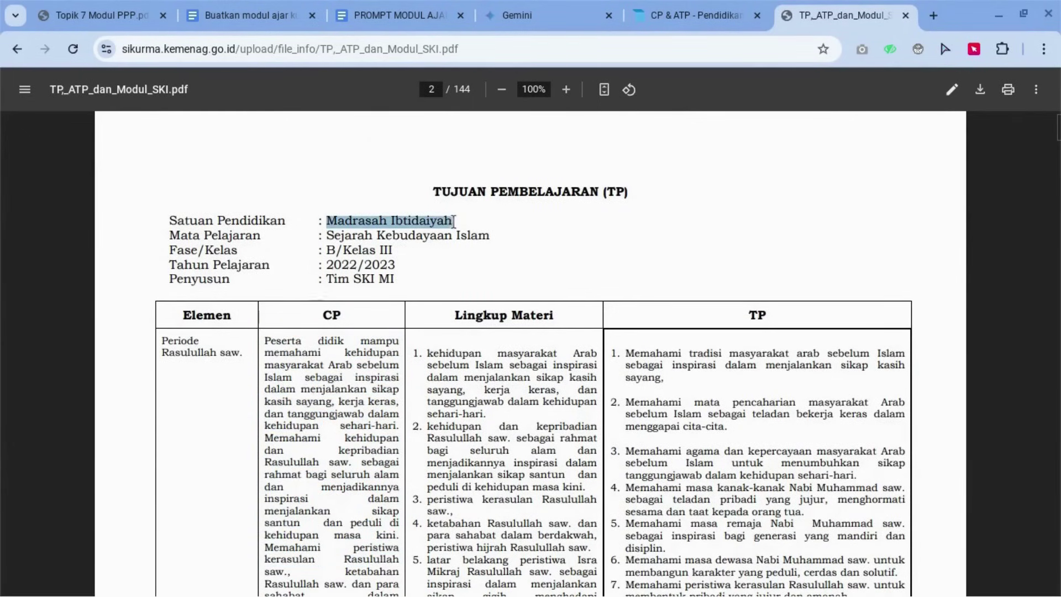
pyautogui.moveTo(325, 237); pyautogui.dragTo(421, 244)
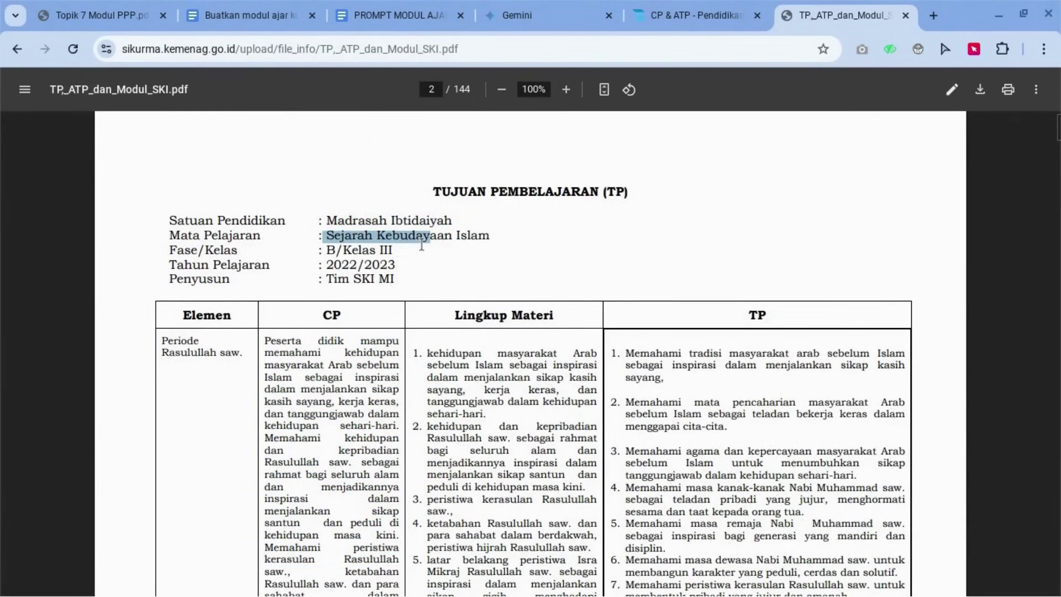
pyautogui.click(357, 255)
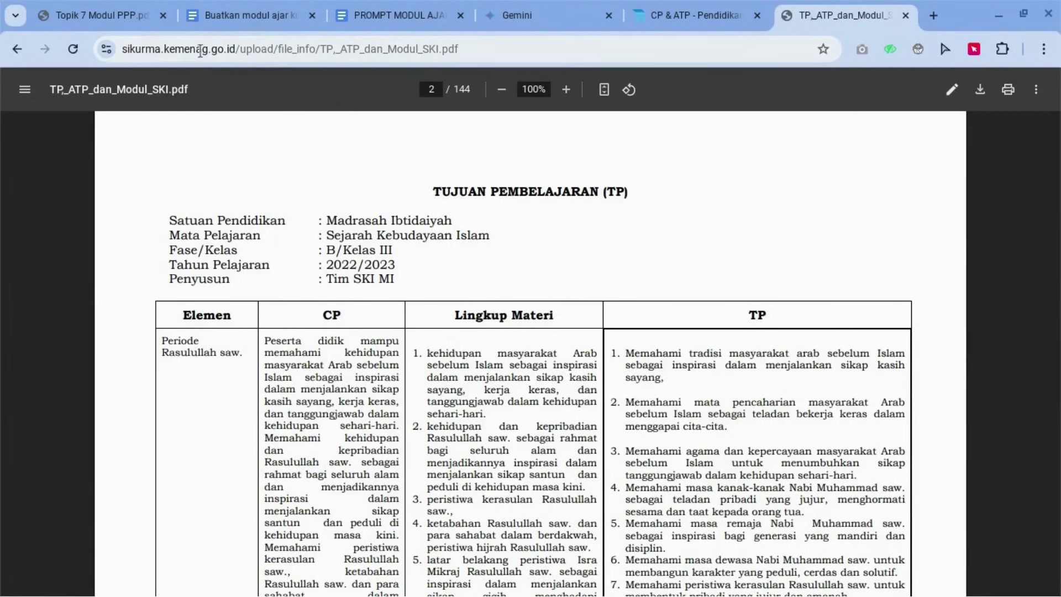
# Return to the PJBL prompt document and review its module components from Informasi Umum through Kompetensi Inti to Lampiran
pyautogui.click(392, 15)
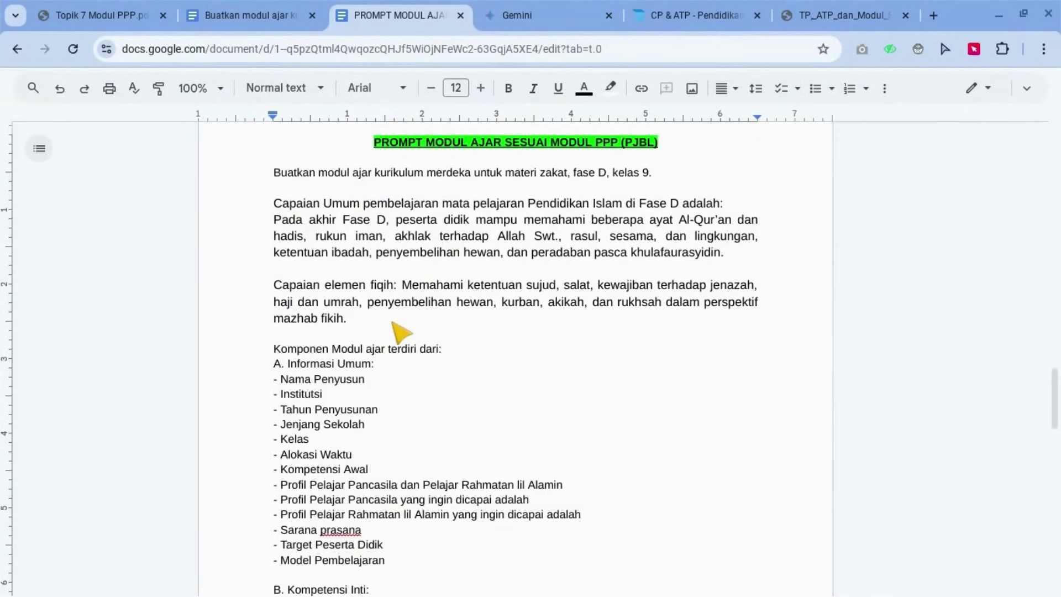
pyautogui.scroll(-1, 403, 326)
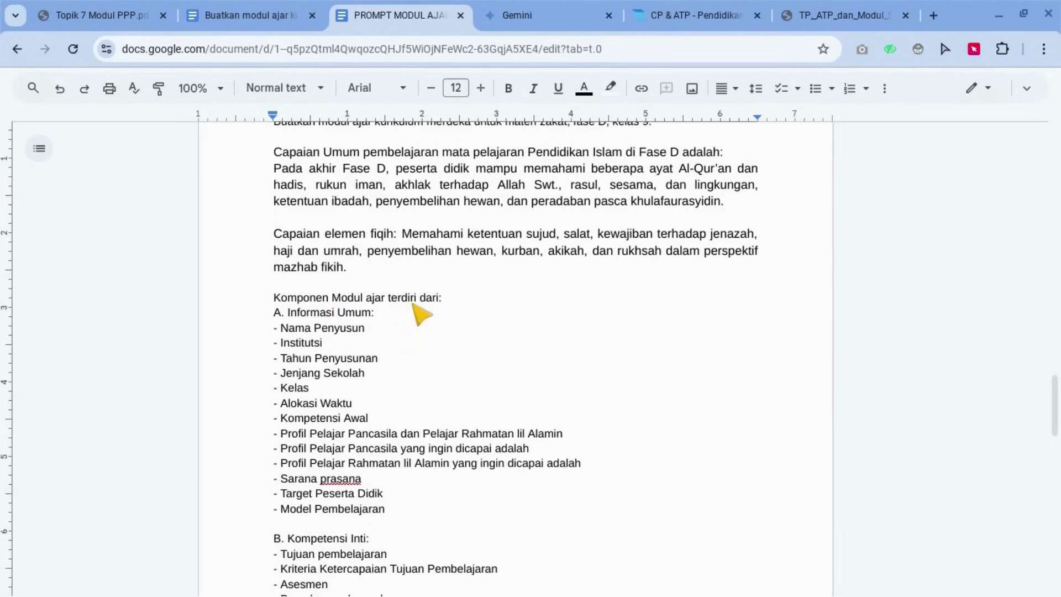
pyautogui.scroll(-1, 364, 314)
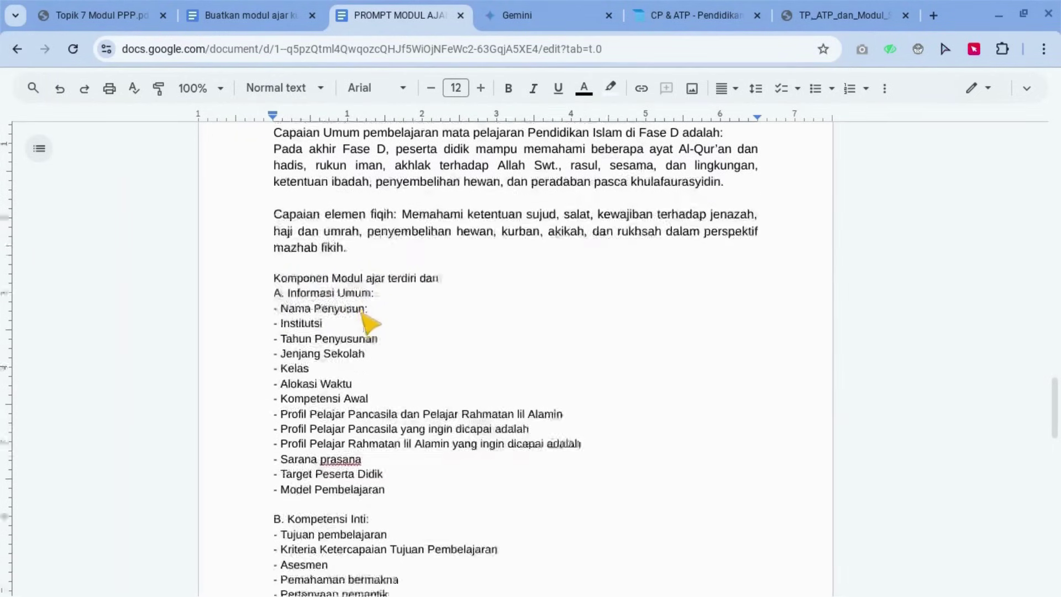
pyautogui.scroll(-1, 362, 316)
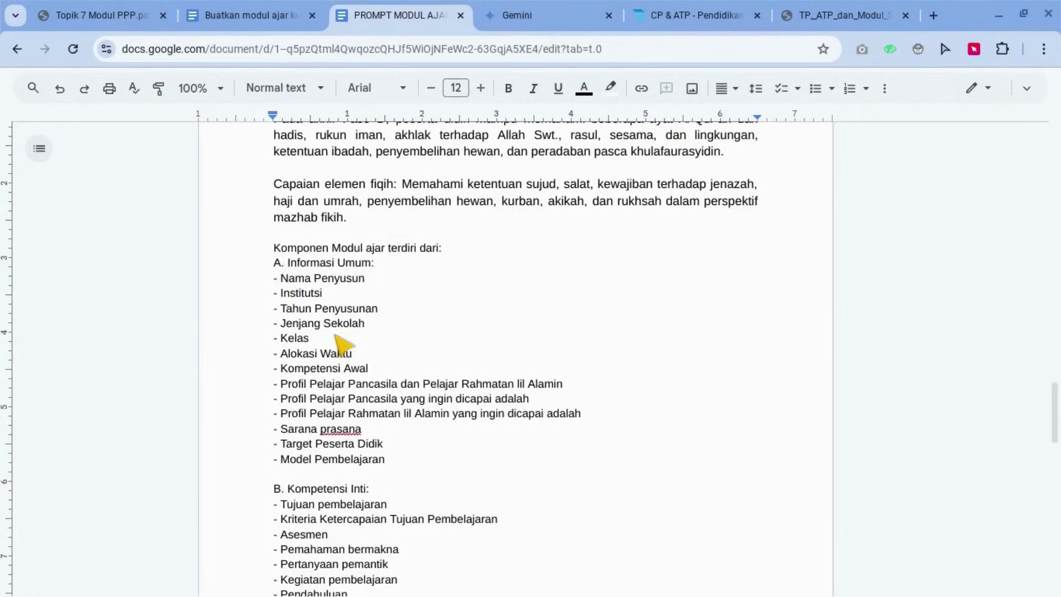
pyautogui.scroll(-3, 342, 345)
pyautogui.scroll(-4, 355, 336)
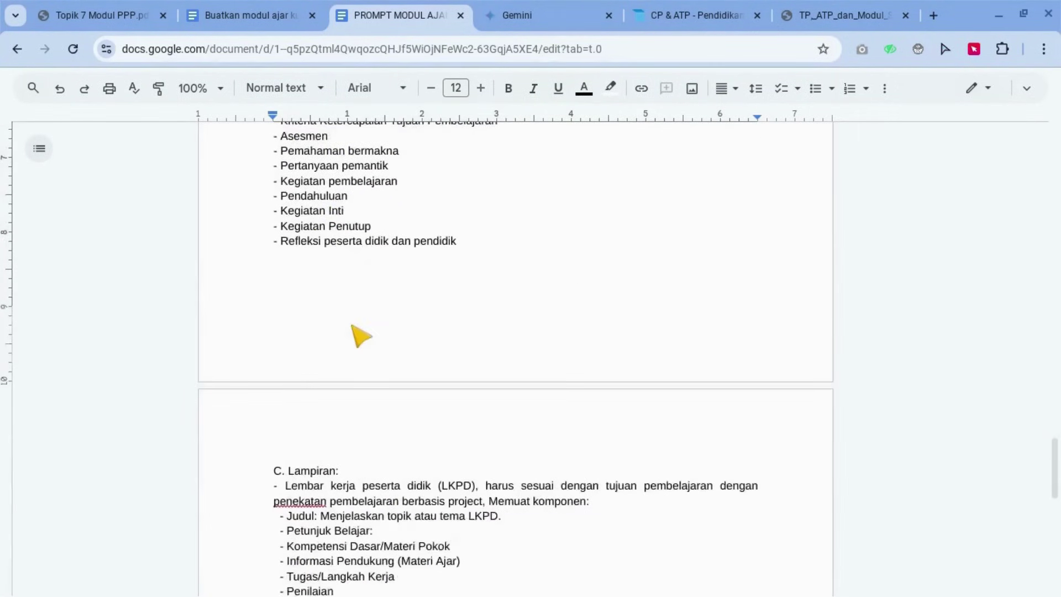
pyautogui.scroll(-2, 348, 334)
pyautogui.scroll(-1, 332, 382)
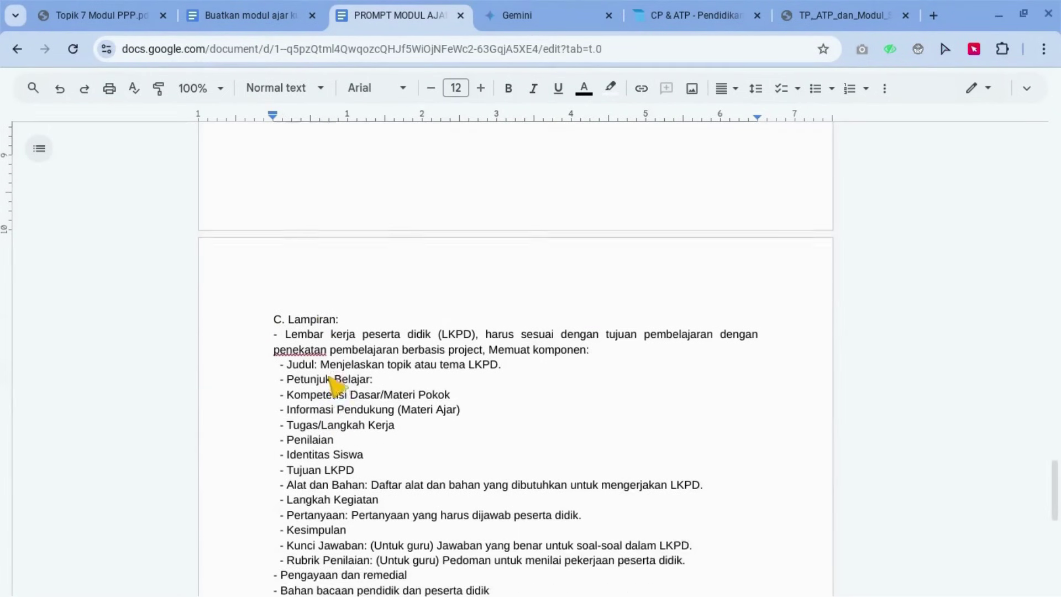
pyautogui.scroll(-1, 334, 383)
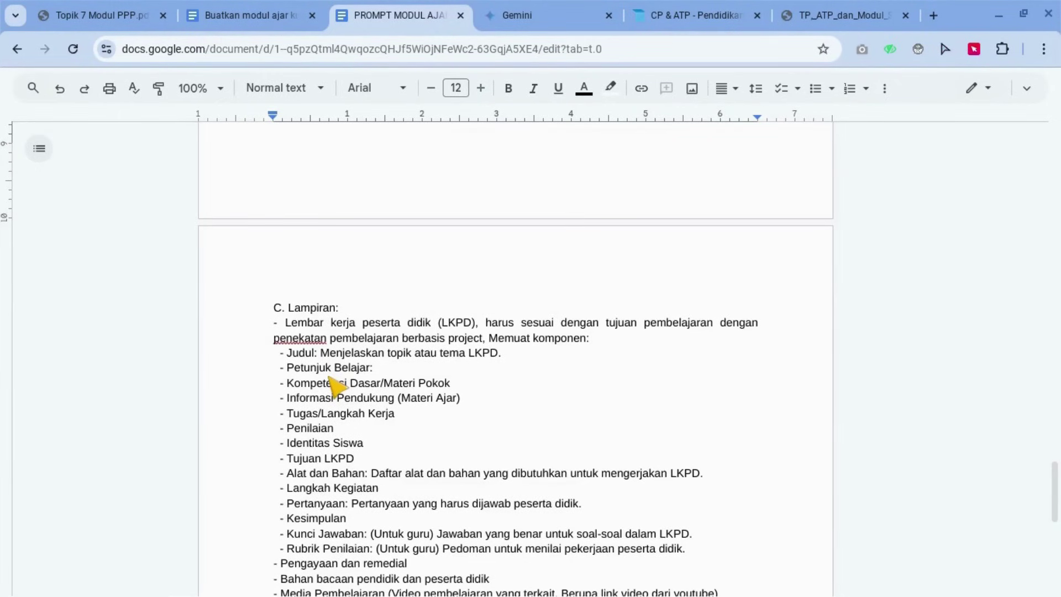
# Review the Lampiran components of the prompt, from the LKPD parts through Pengayaan dan remedial to Daftar pustaka
pyautogui.scroll(-2, 334, 387)
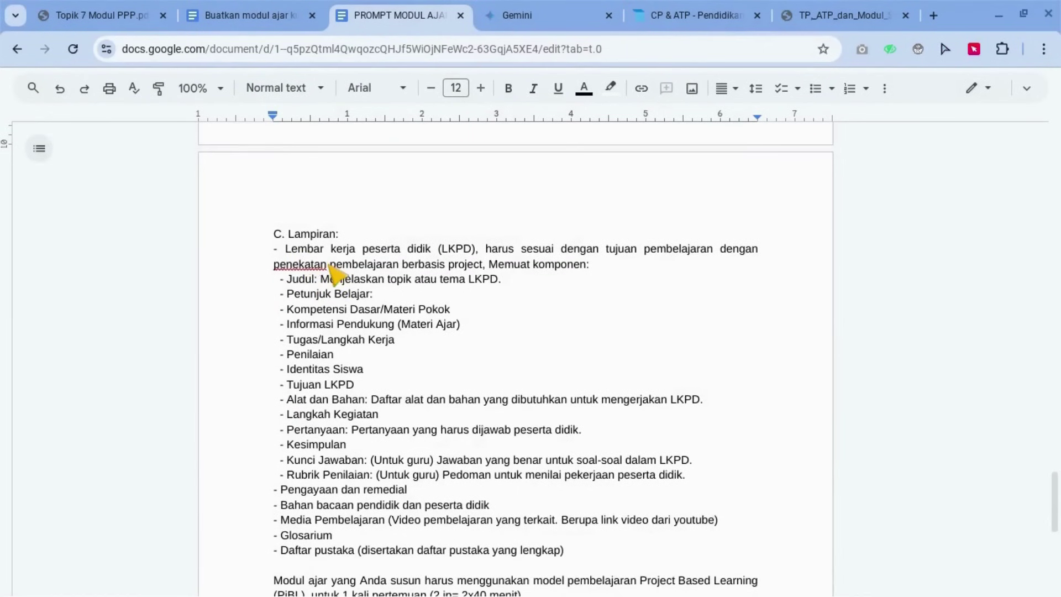
pyautogui.scroll(-3, 312, 274)
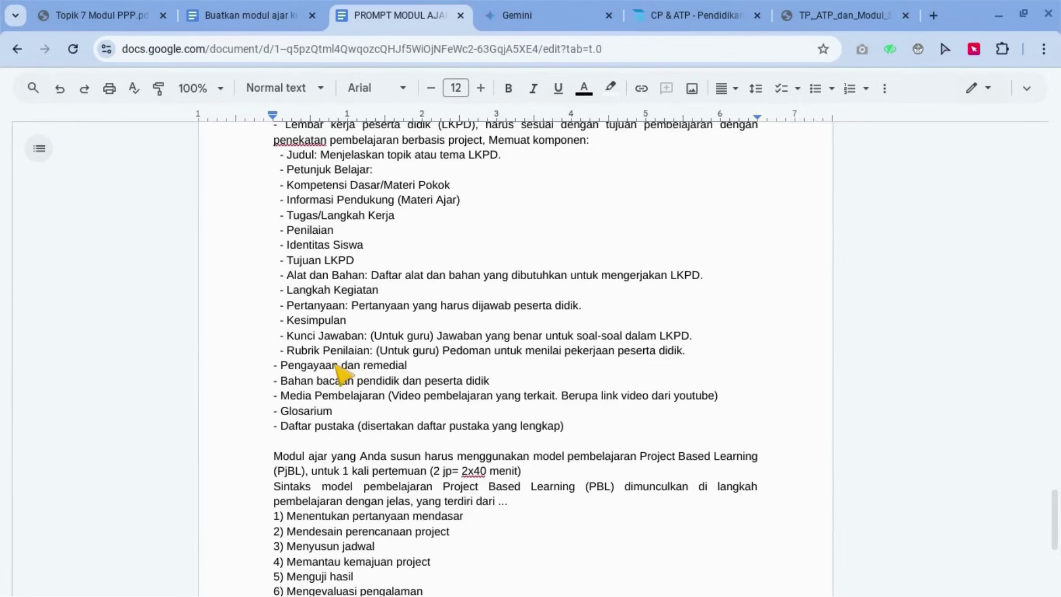
pyautogui.scroll(2, 338, 374)
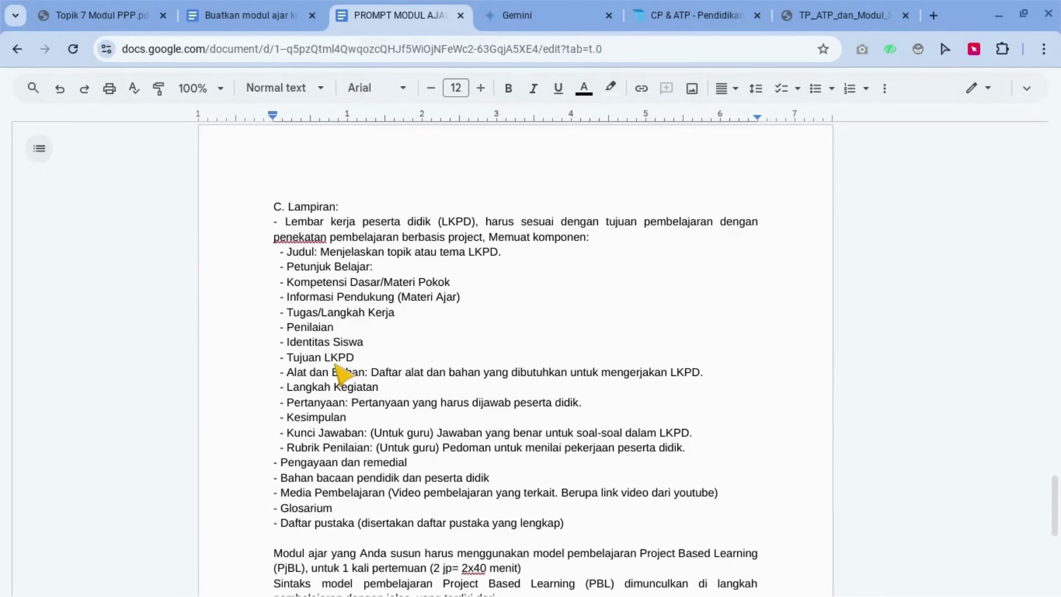
pyautogui.scroll(-2, 338, 373)
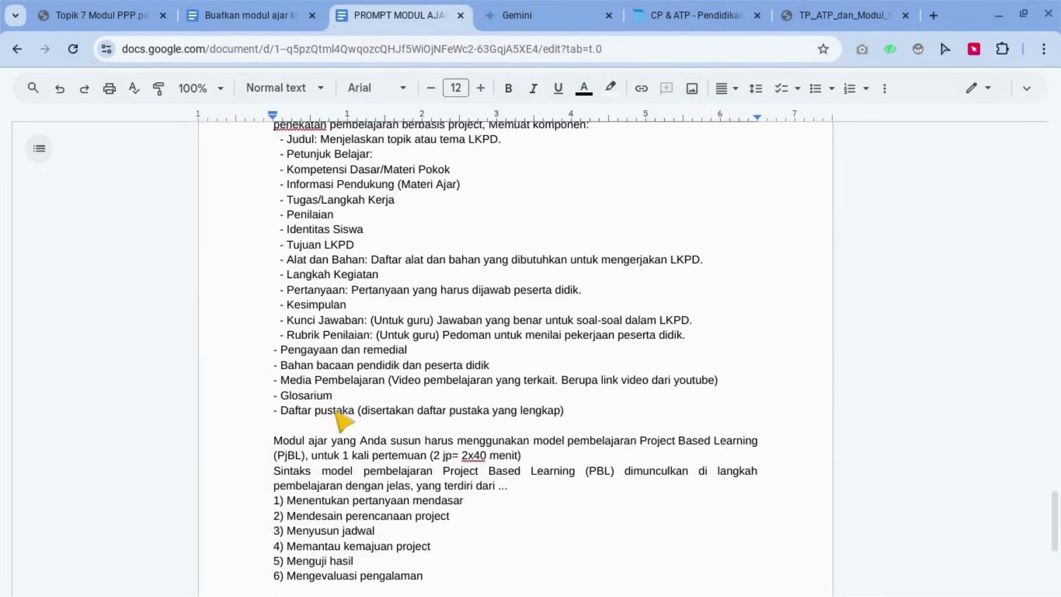
pyautogui.scroll(-1, 339, 417)
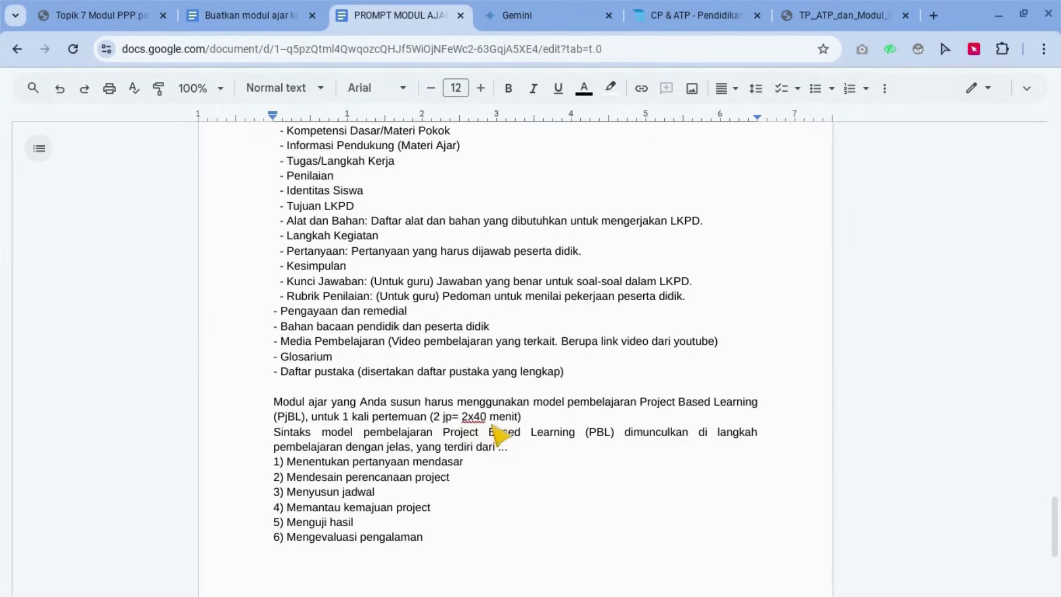
# Correct the abbreviation (PBL) to (PjBL) in the Sintaks sentence above the numbered project stages
pyautogui.scroll(-3, 472, 435)
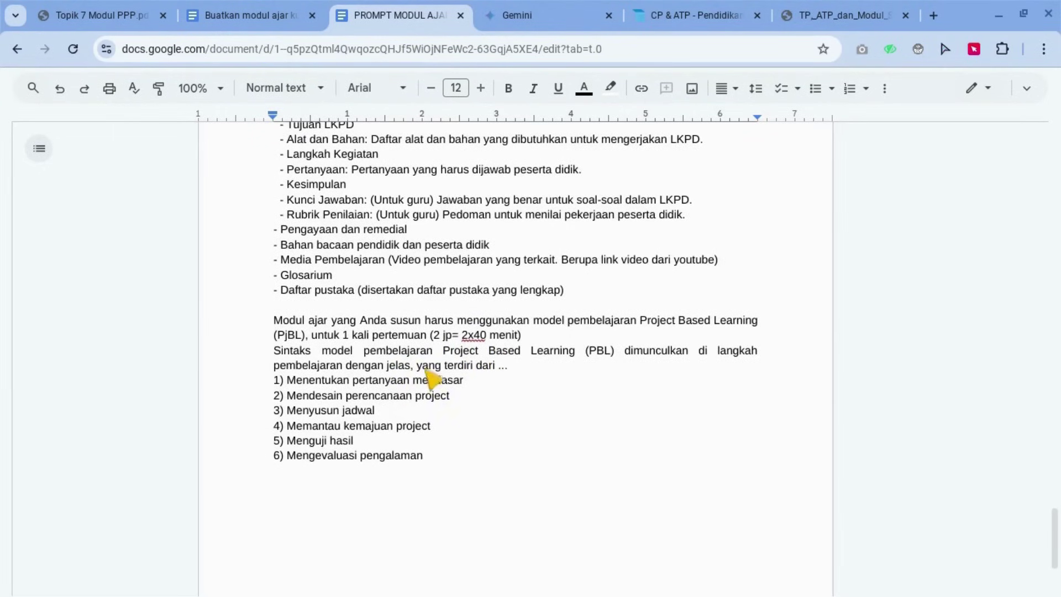
pyautogui.scroll(-3, 426, 391)
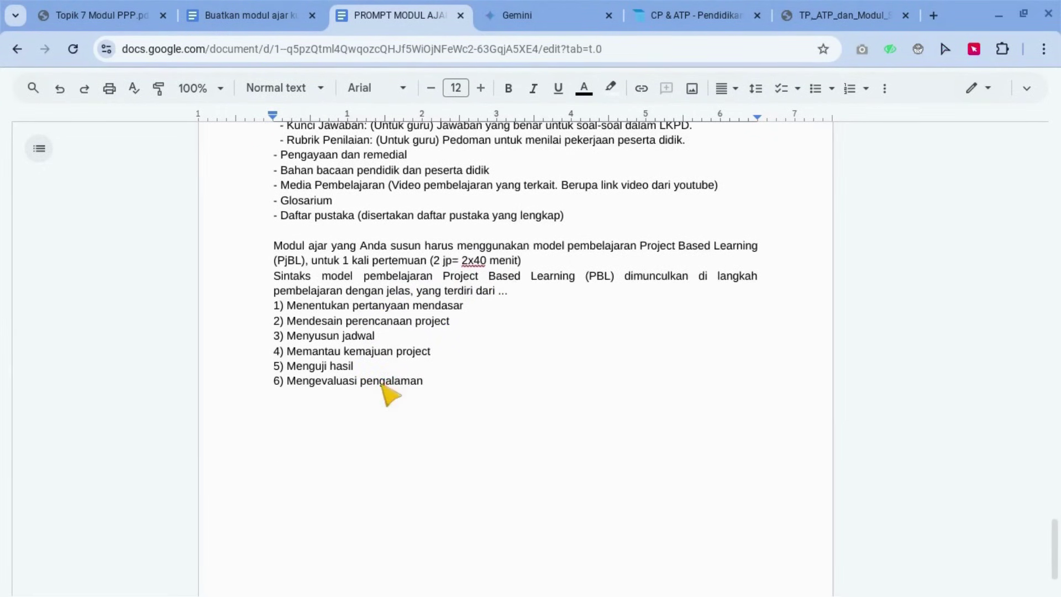
pyautogui.write('j')
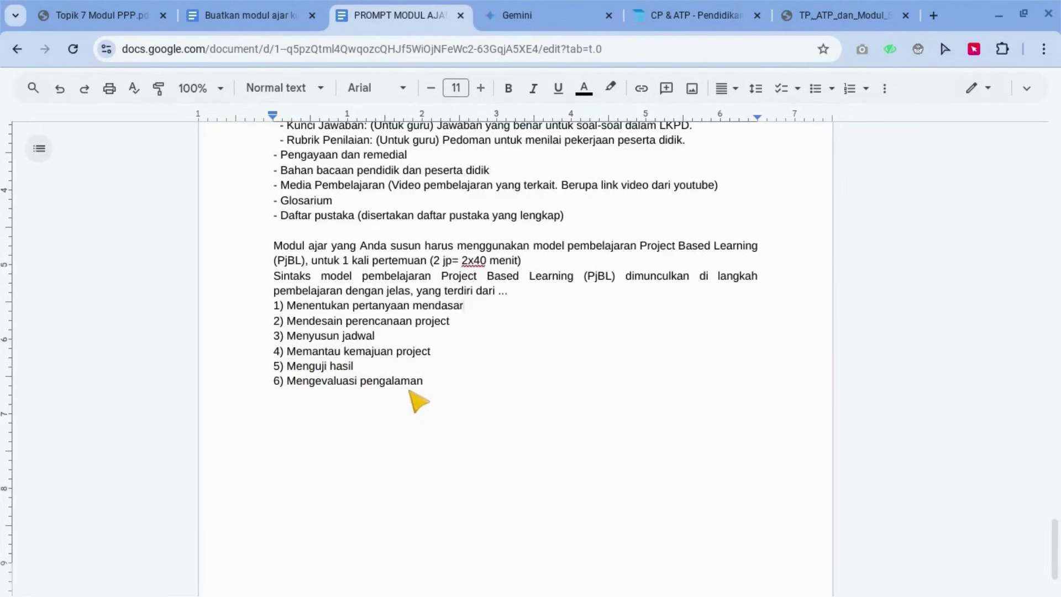
pyautogui.scroll(-2, 411, 394)
# Copy the whole PJBL prompt, from "Buatkan modul ajar kurikulum merdeka" to "6) Mengevaluasi pengalaman", without its heading
pyautogui.scroll(3, 410, 398)
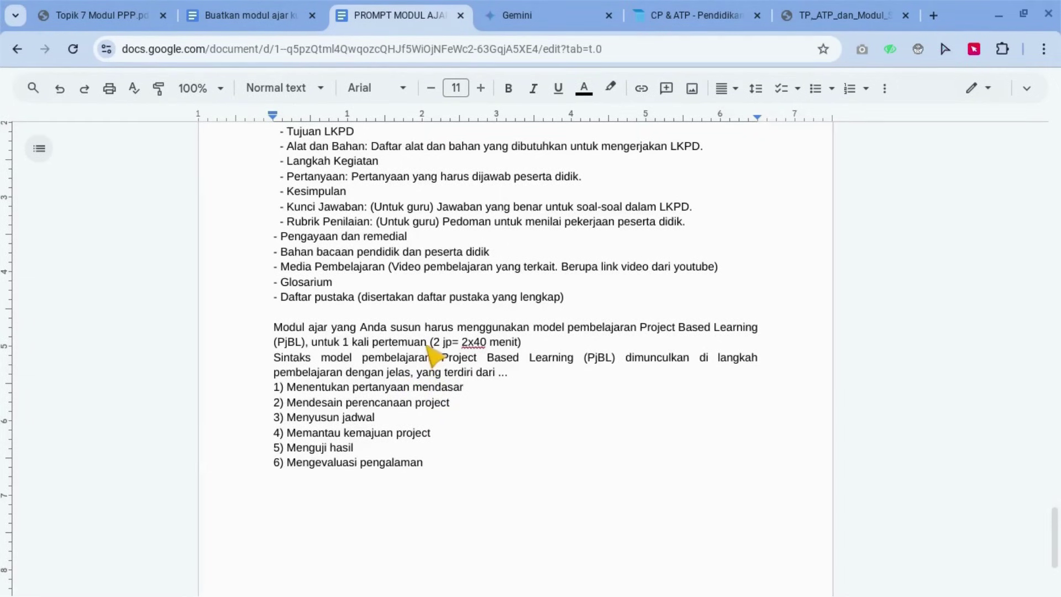
pyautogui.scroll(1, 435, 354)
pyautogui.scroll(20, 435, 354)
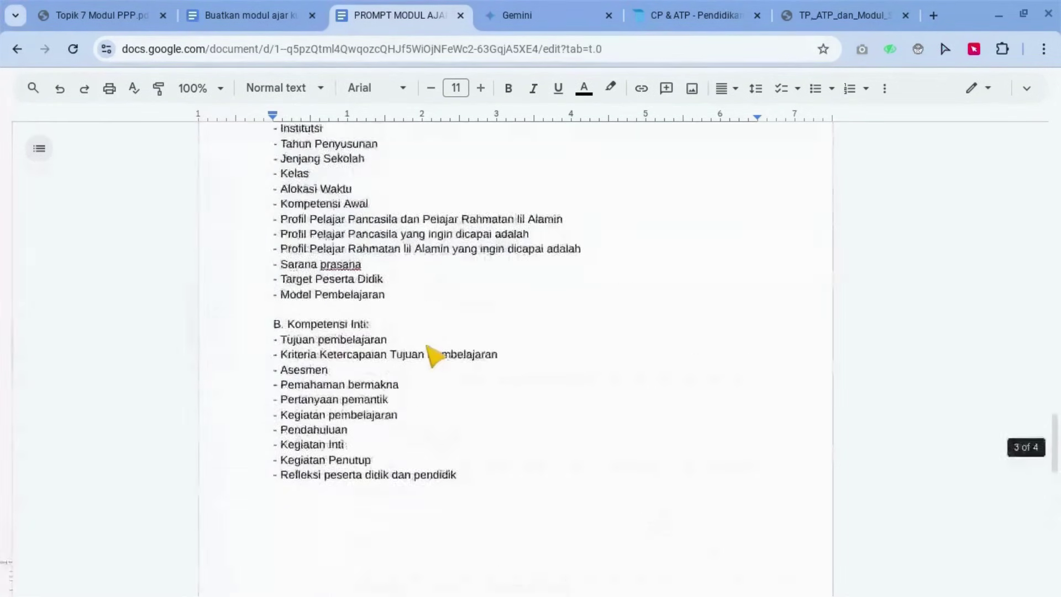
pyautogui.scroll(-3, 433, 356)
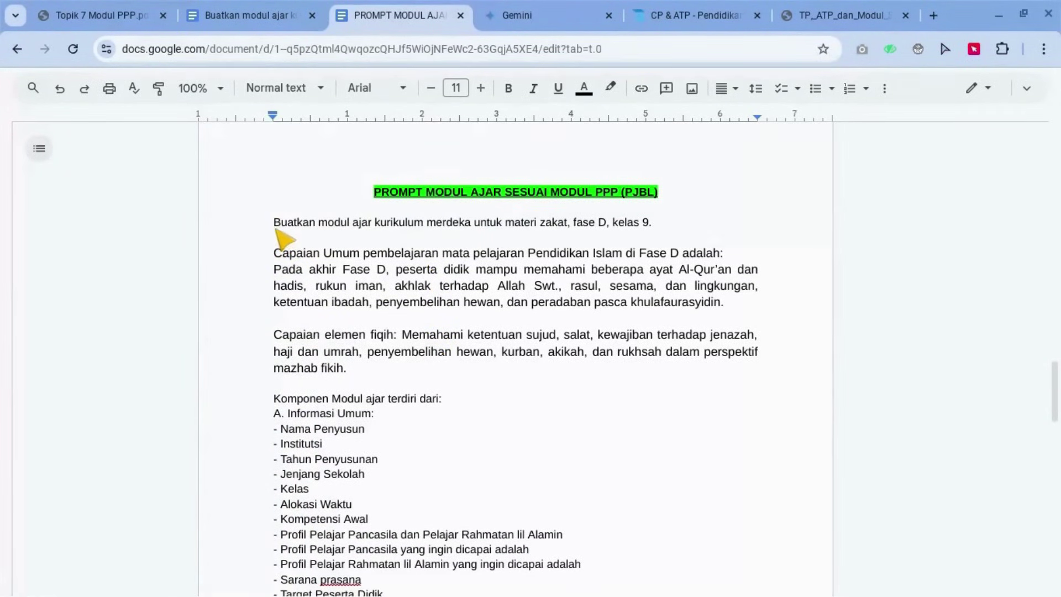
pyautogui.moveTo(277, 223); pyautogui.dragTo(509, 549)
pyautogui.scroll(-12, 508, 547)
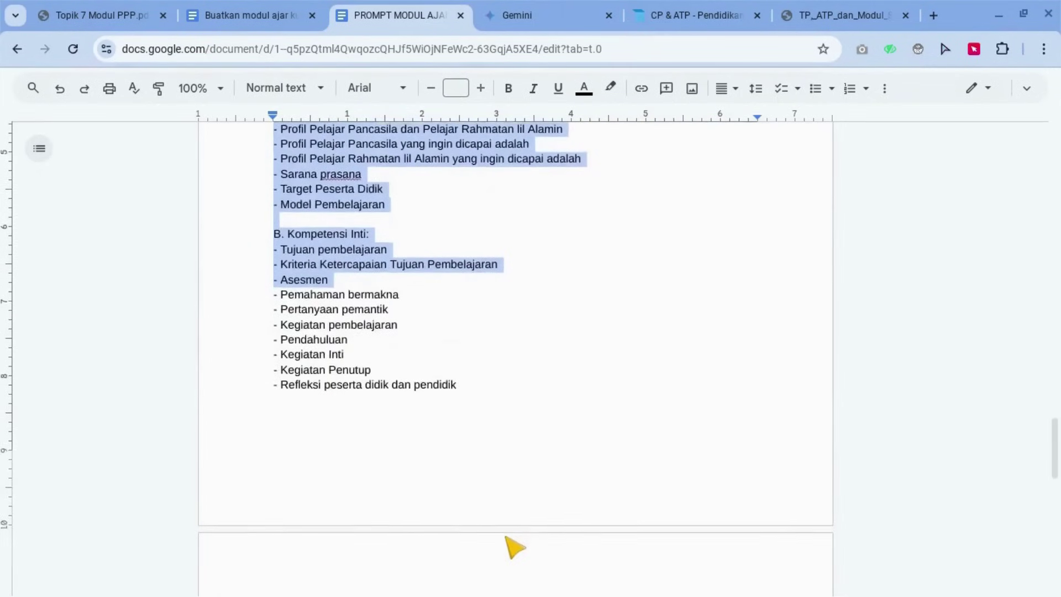
pyautogui.scroll(-4, 509, 547)
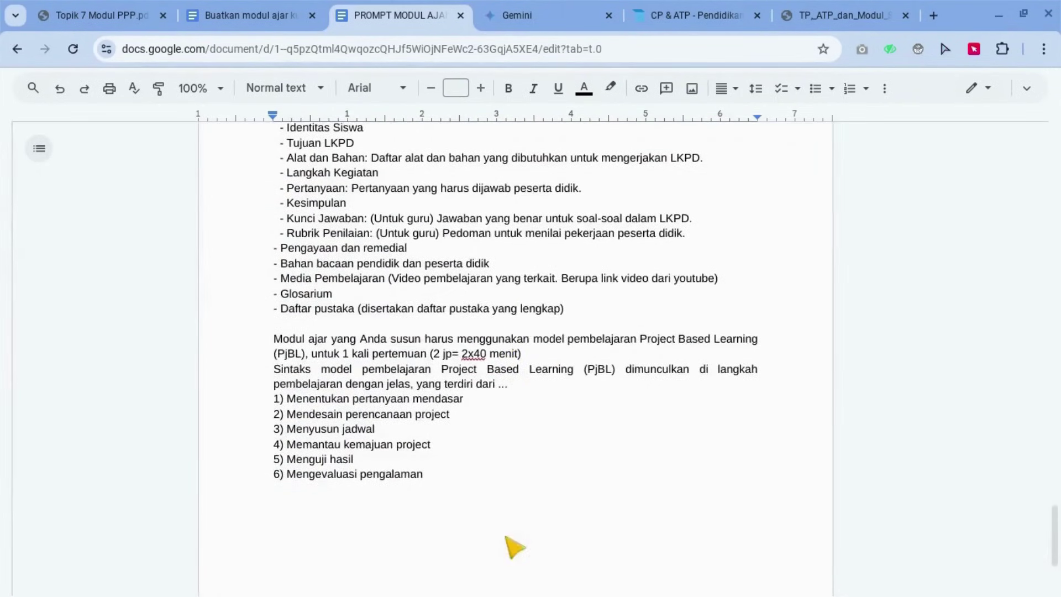
pyautogui.keyDown('shift'); pyautogui.click(454, 486); pyautogui.keyUp('shift')
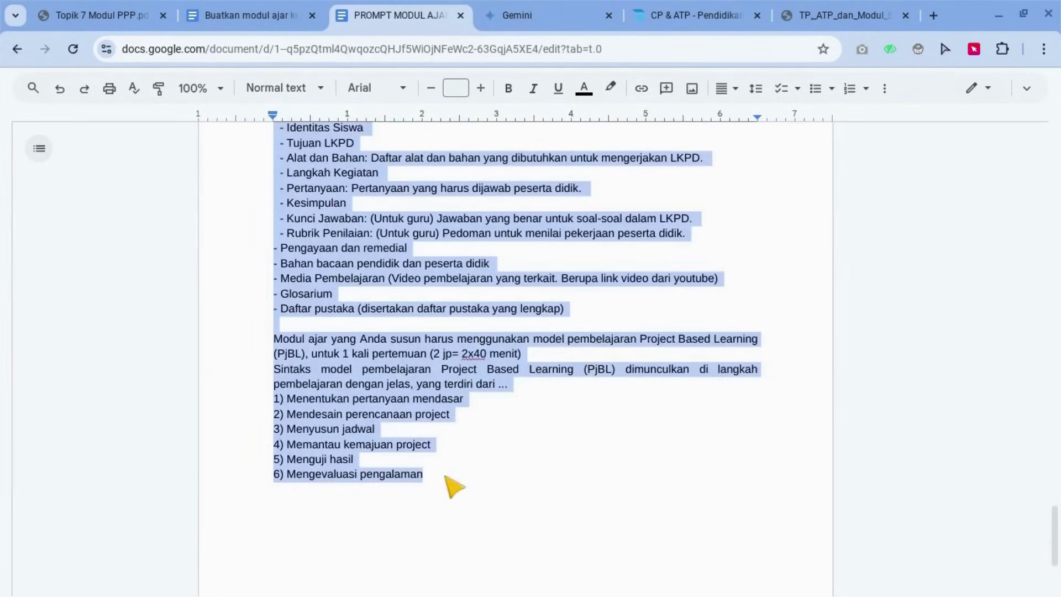
pyautogui.rightClick(358, 391)
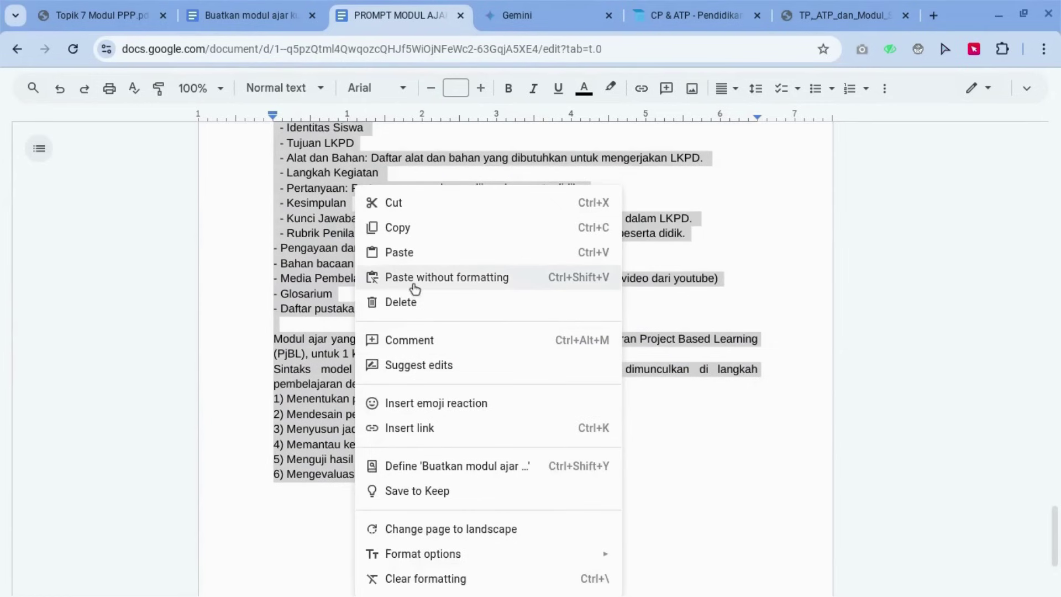
pyautogui.click(404, 242)
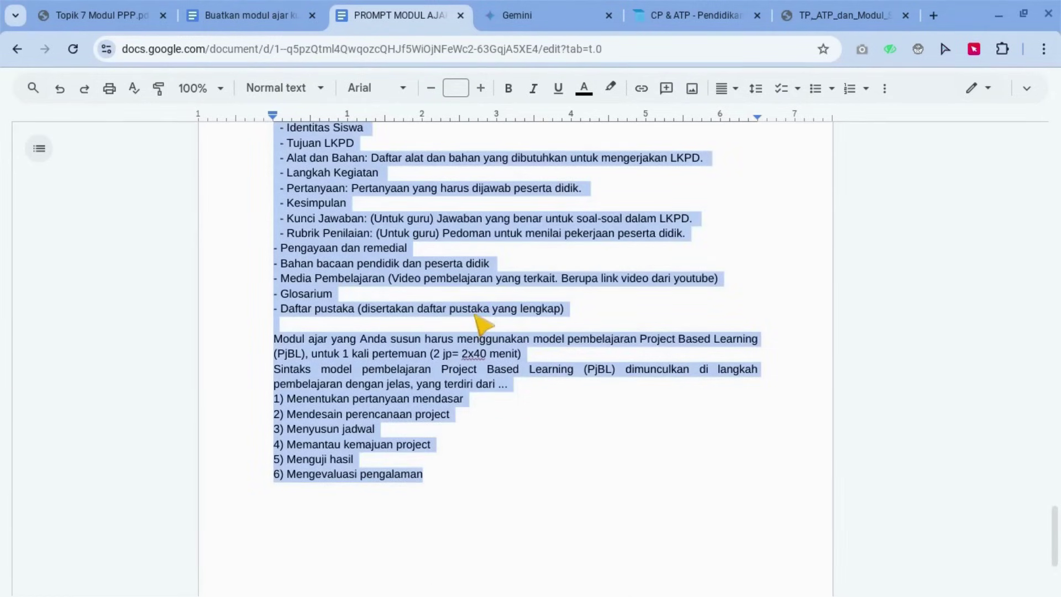
# Switch to Gemini and choose the 2.5 Flash (experimental) model
pyautogui.click(505, 17)
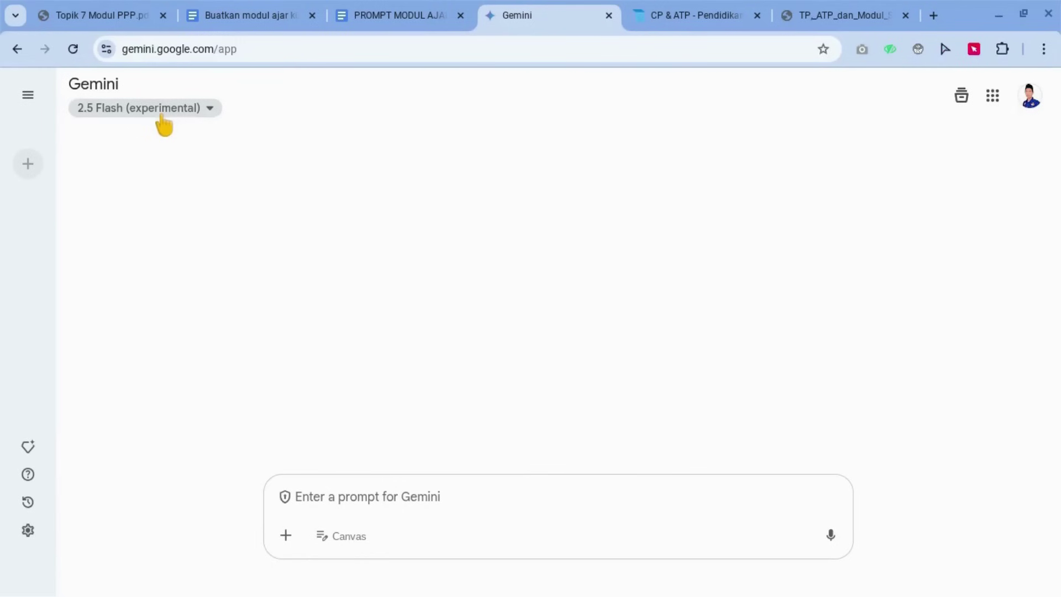
pyautogui.click(118, 115)
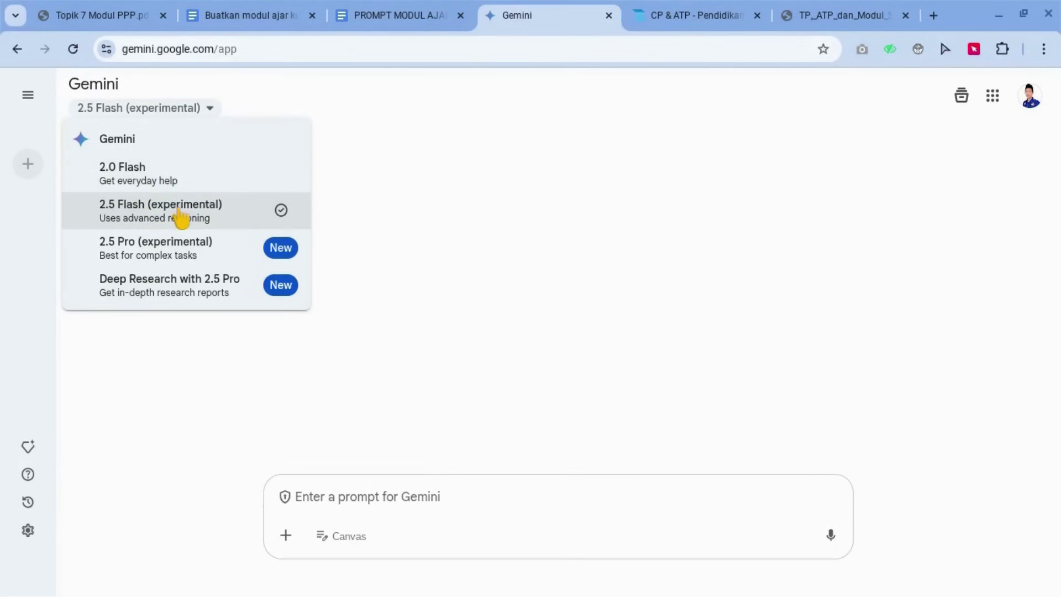
pyautogui.click(232, 221)
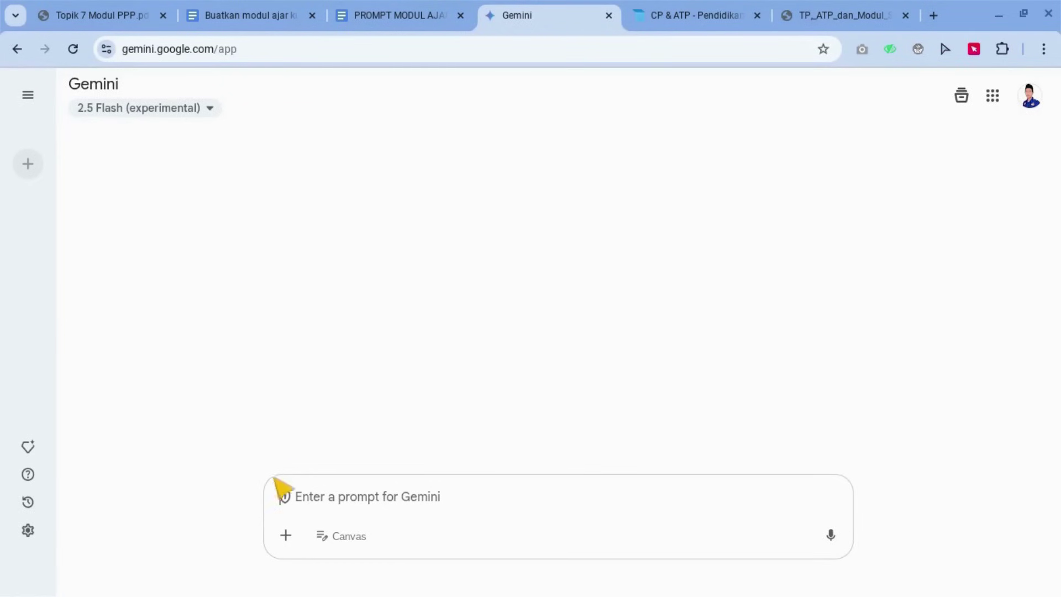
# Paste the copied module prompt into the Gemini chat and submit it
pyautogui.rightClick(308, 493)
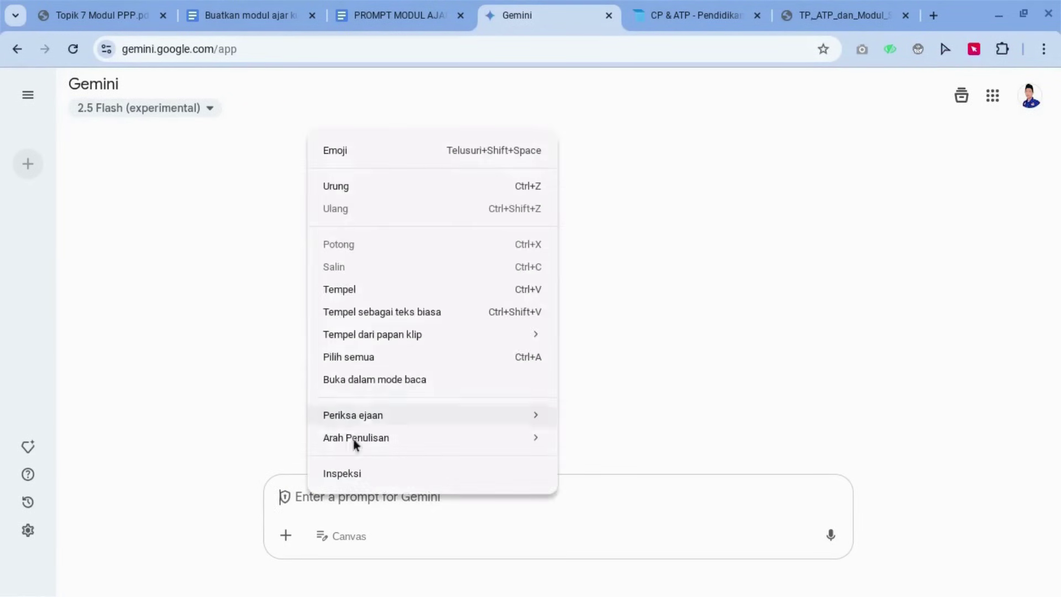
pyautogui.click(351, 293)
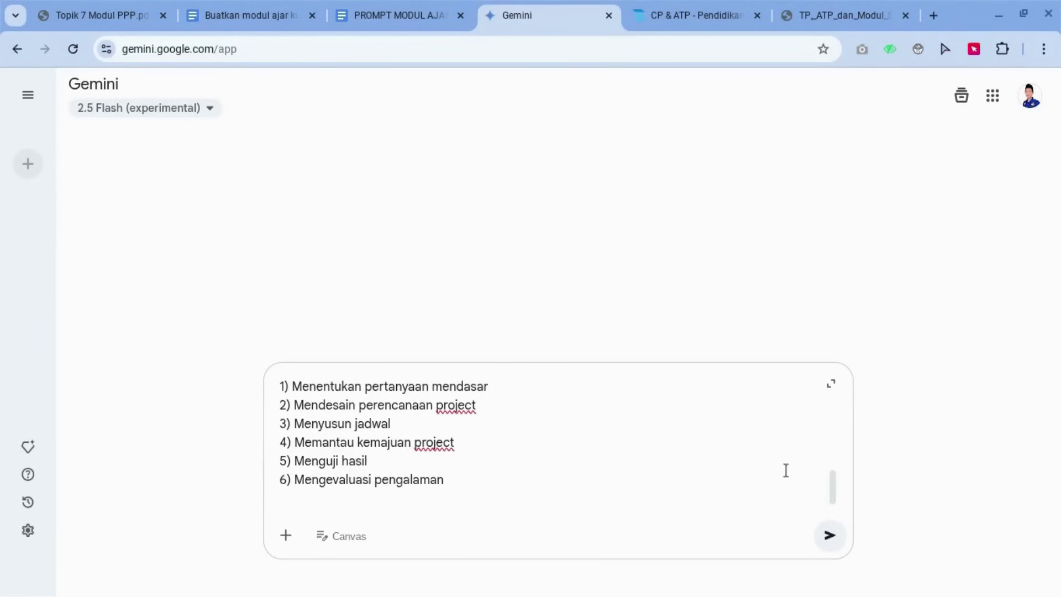
pyautogui.click(836, 540)
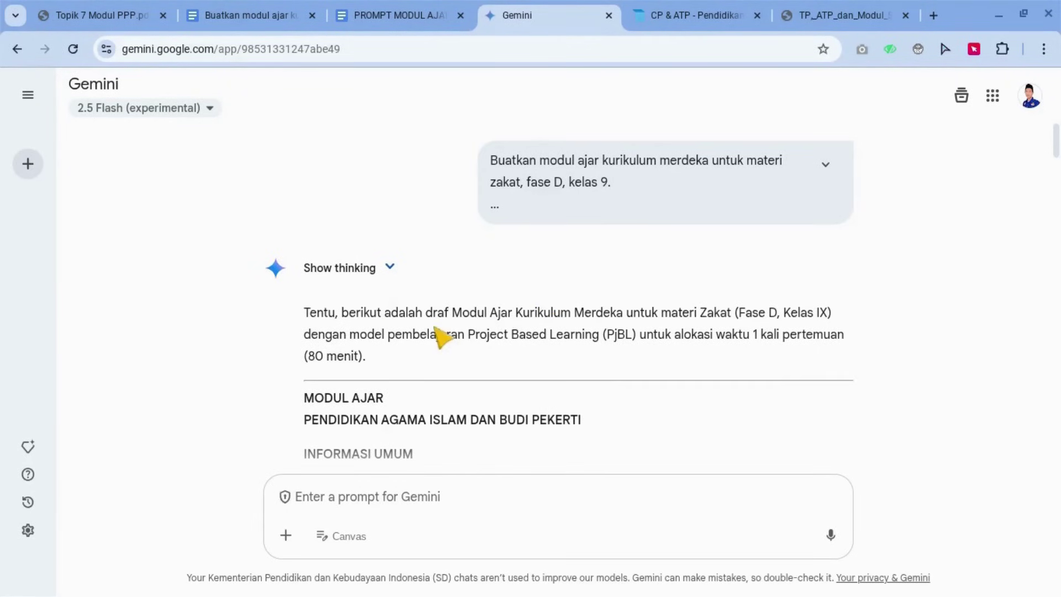
# Examine the generated module from Informasi Umum and Kompetensi Awal through the Profil Pelajar sections to Sarana Prasarana
pyautogui.scroll(-1, 394, 368)
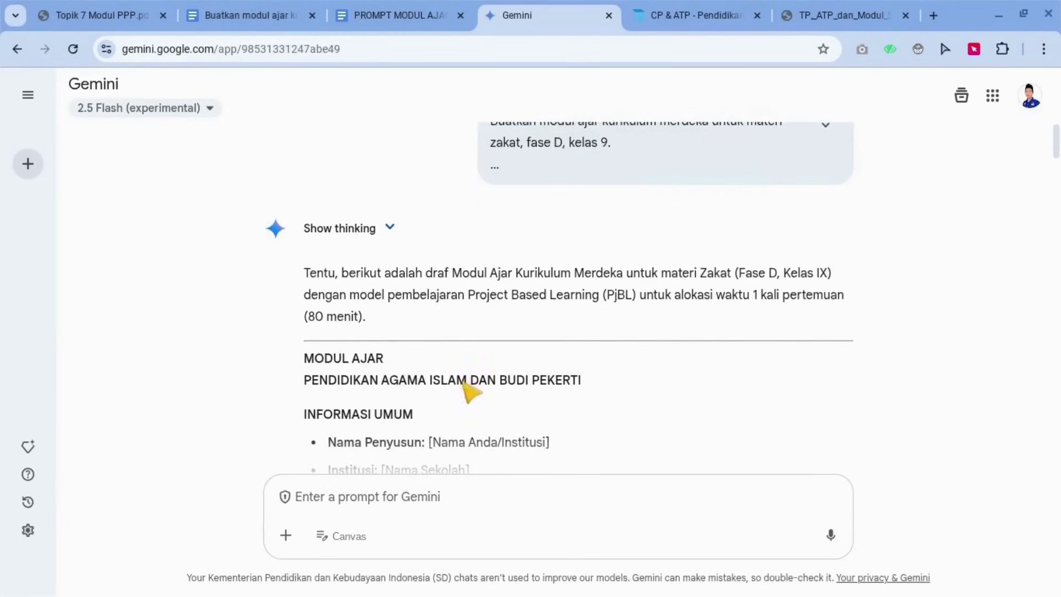
pyautogui.scroll(-2, 560, 386)
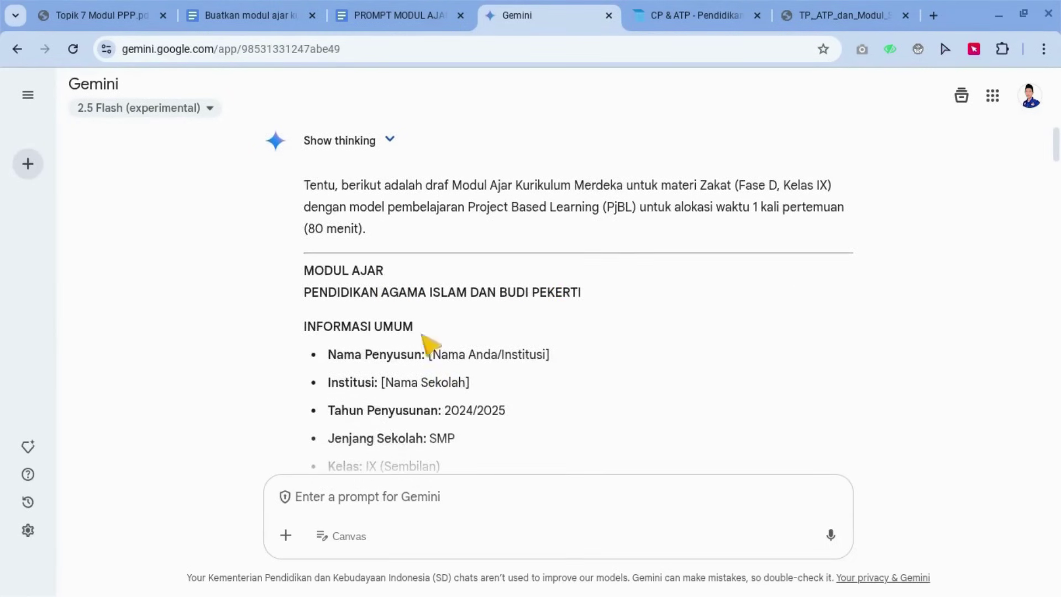
pyautogui.scroll(-1, 431, 351)
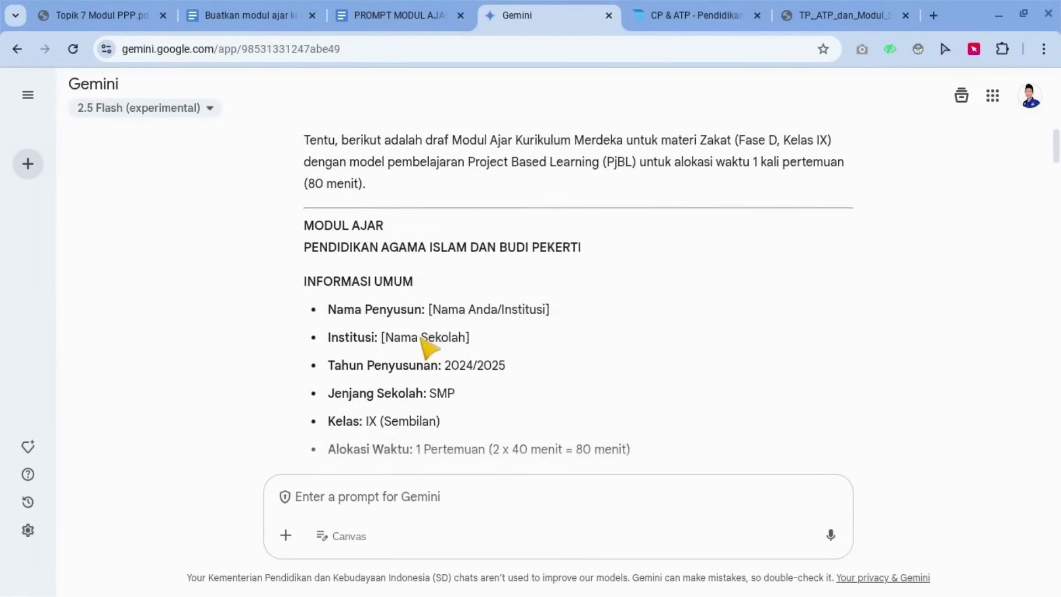
pyautogui.scroll(-1, 378, 348)
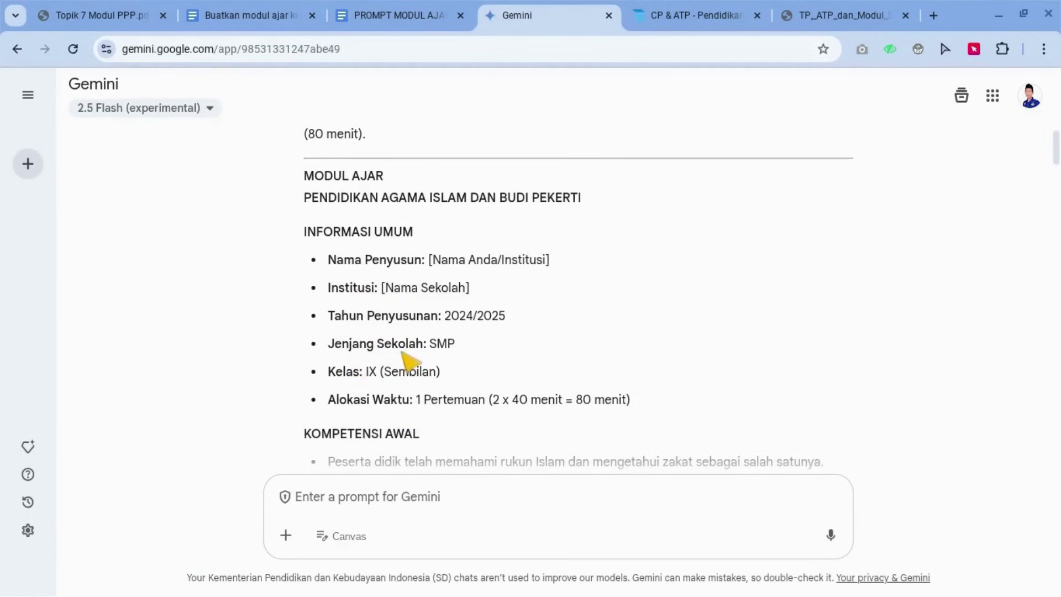
pyautogui.scroll(-2, 412, 362)
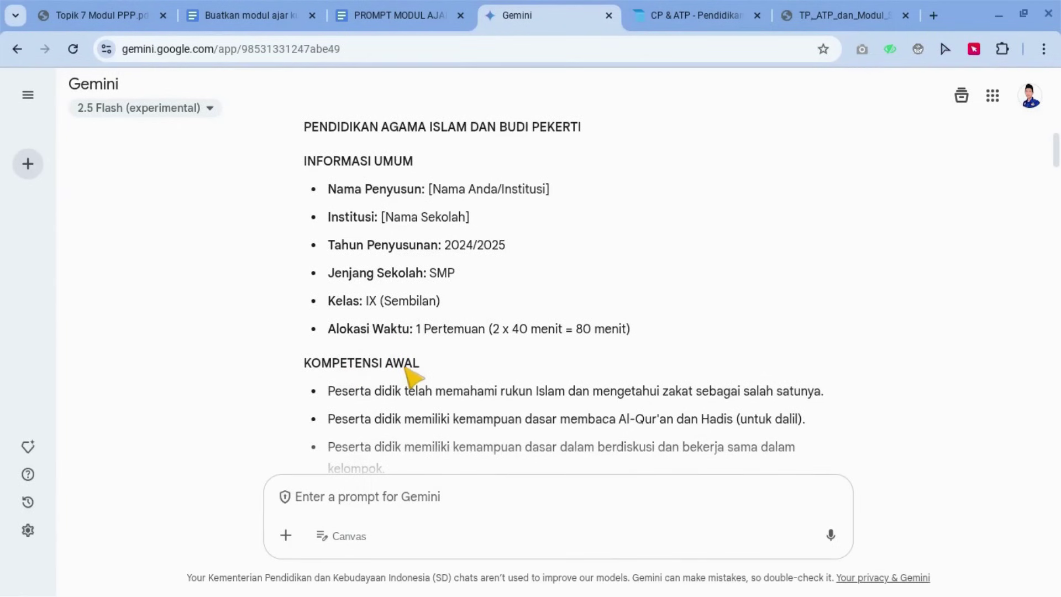
pyautogui.scroll(-2, 407, 369)
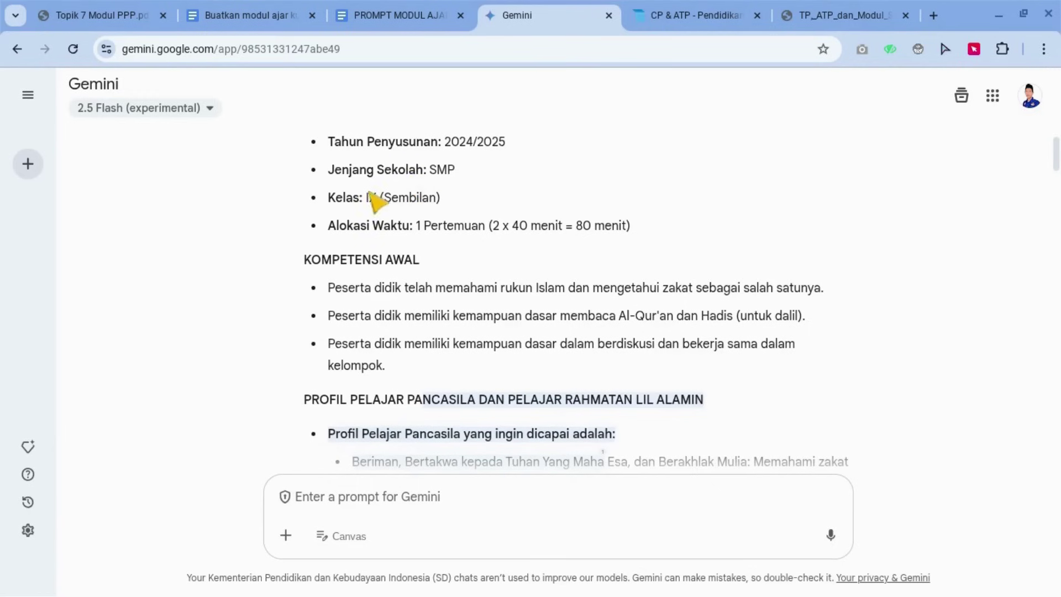
pyautogui.scroll(-2, 367, 276)
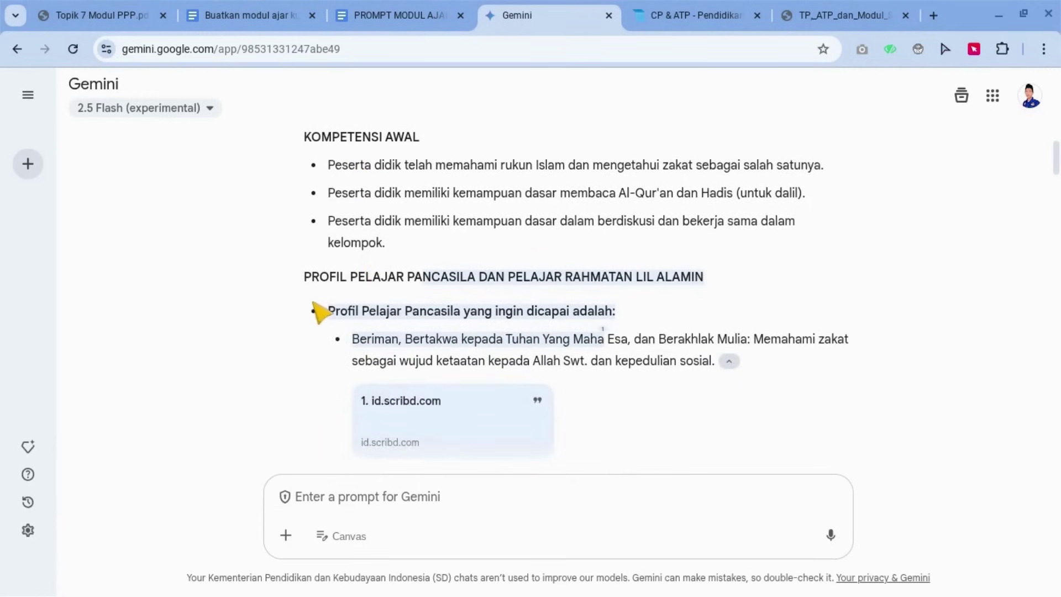
pyautogui.scroll(-4, 505, 291)
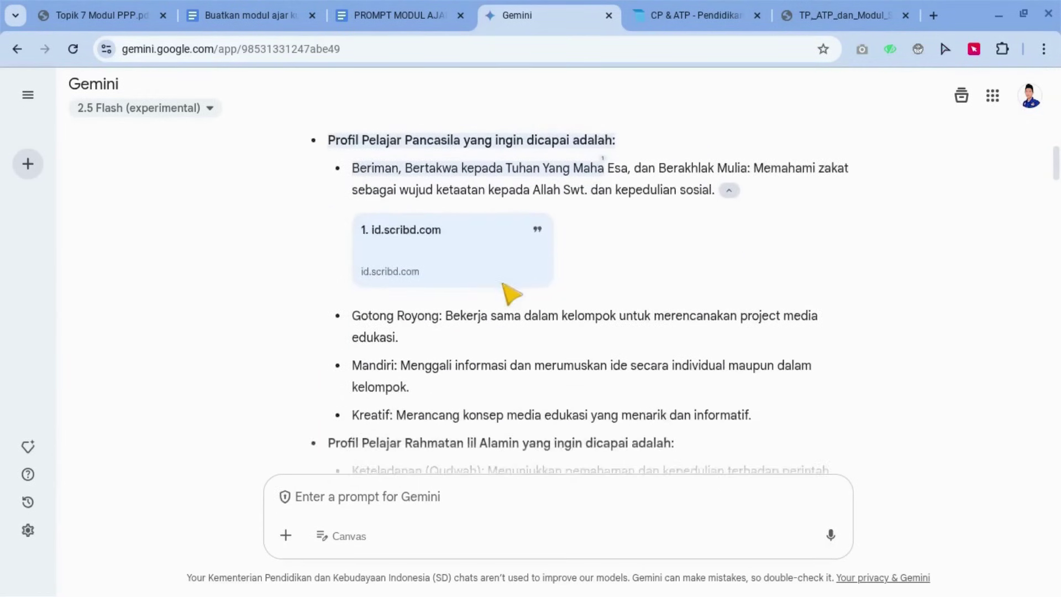
pyautogui.scroll(-2, 506, 293)
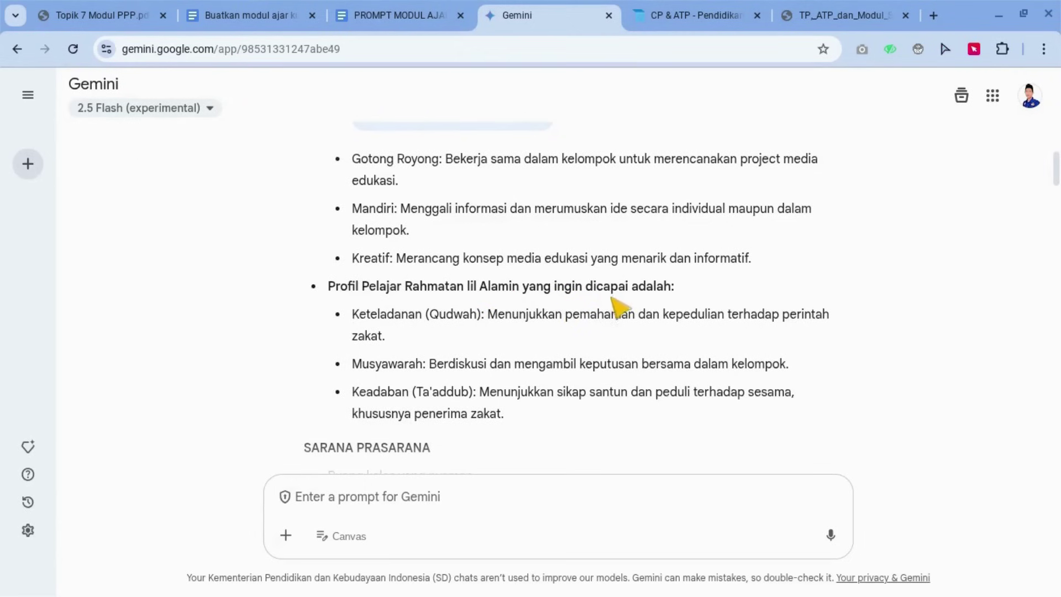
pyautogui.scroll(-2, 455, 395)
pyautogui.scroll(-4, 417, 382)
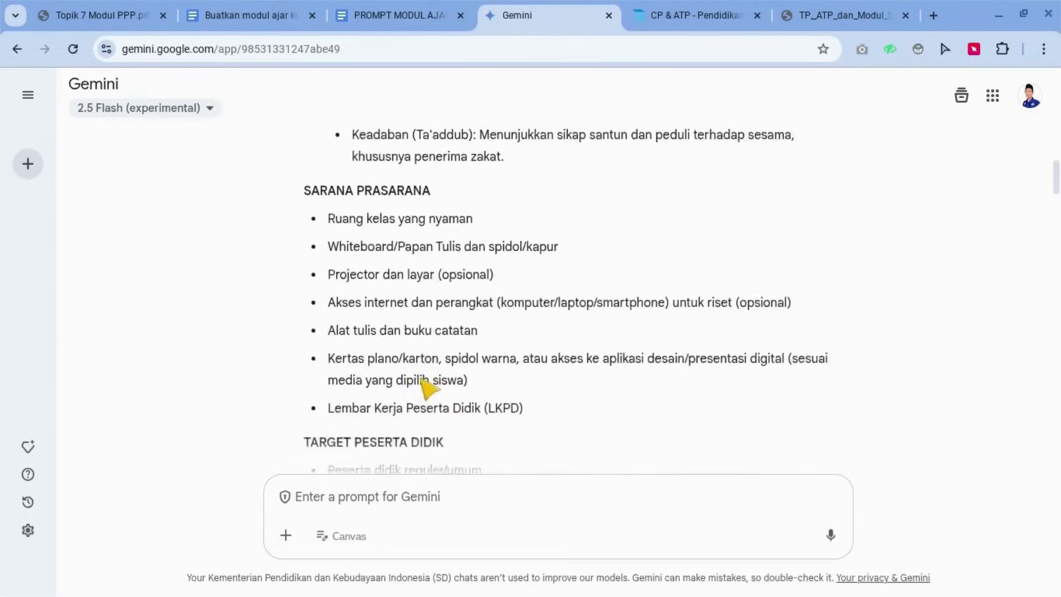
# Examine the generated module from Target Peserta Didik and Tujuan Pembelajaran through KKTP and Asesmen to Pertanyaan Pemantik
pyautogui.scroll(-3, 426, 387)
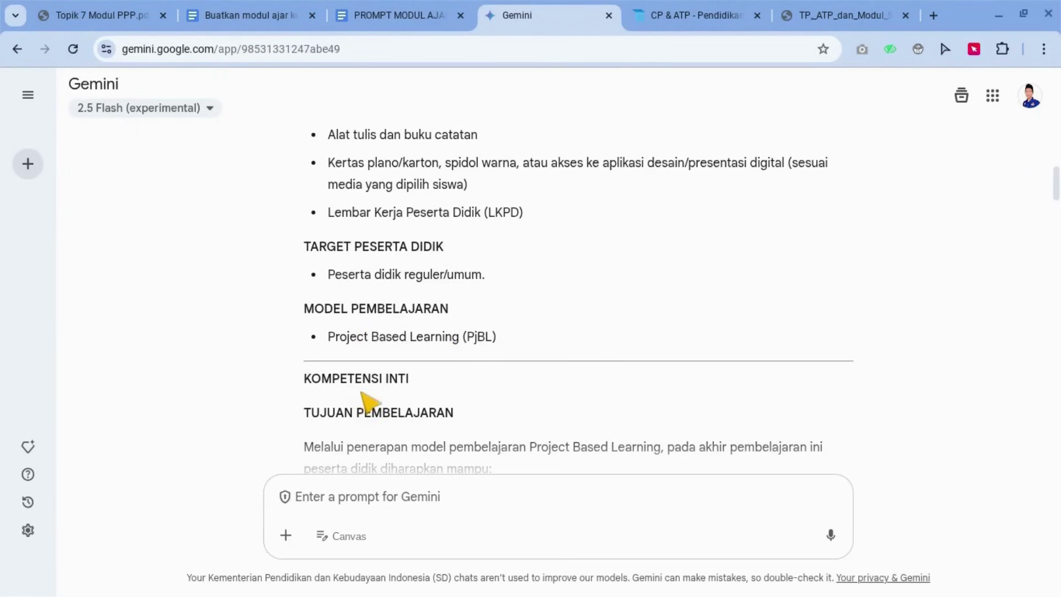
pyautogui.scroll(-1, 369, 389)
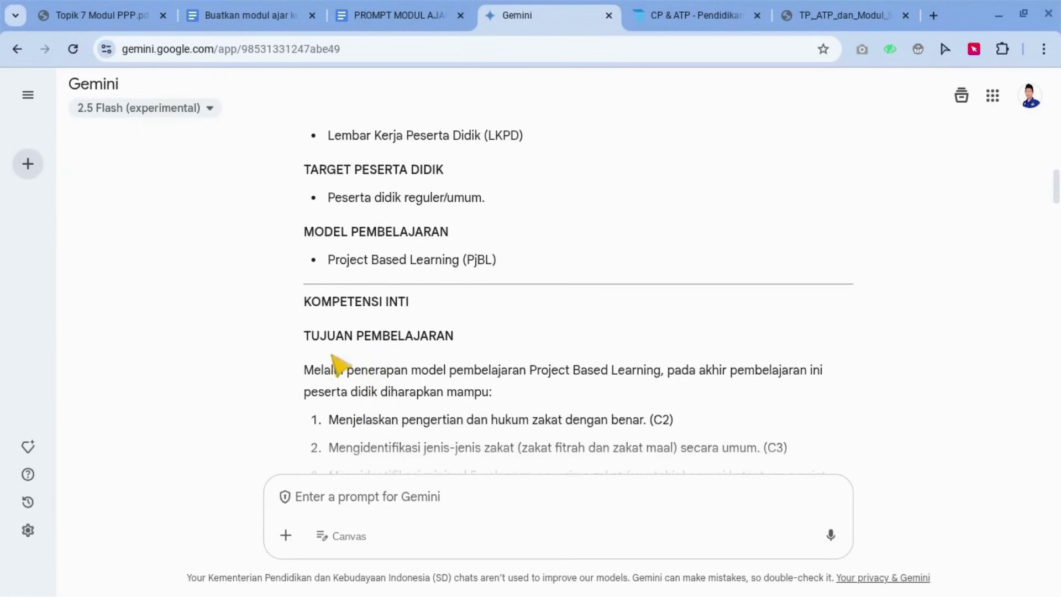
pyautogui.scroll(-4, 386, 360)
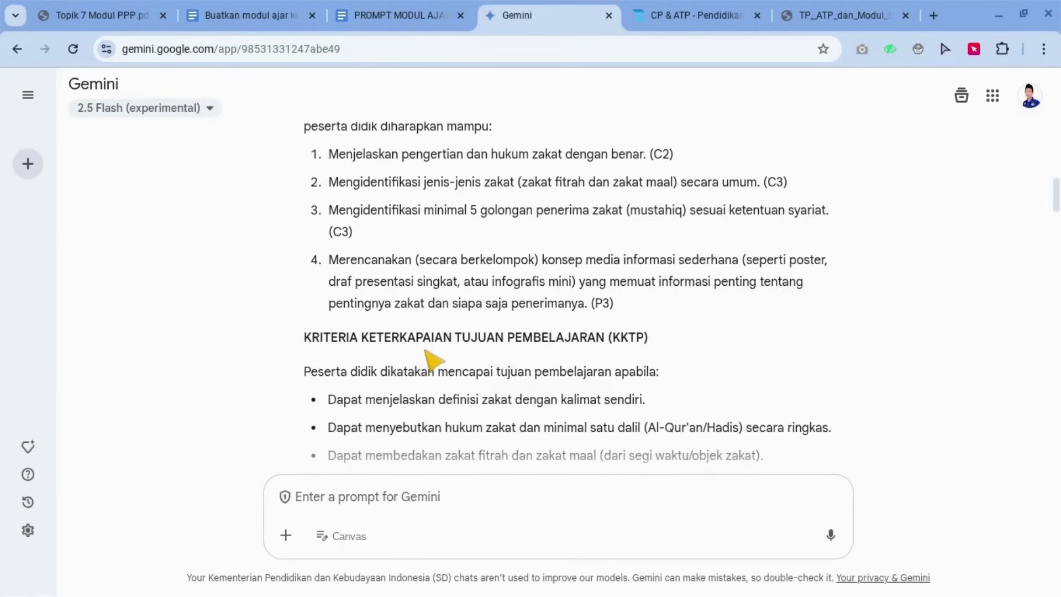
pyautogui.scroll(-6, 433, 360)
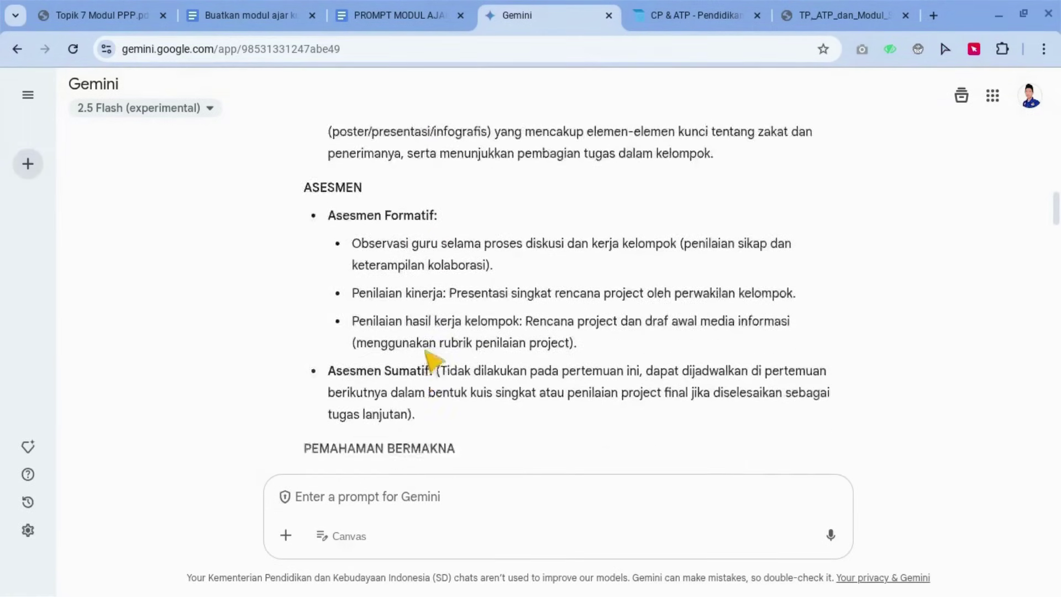
pyautogui.scroll(-4, 433, 360)
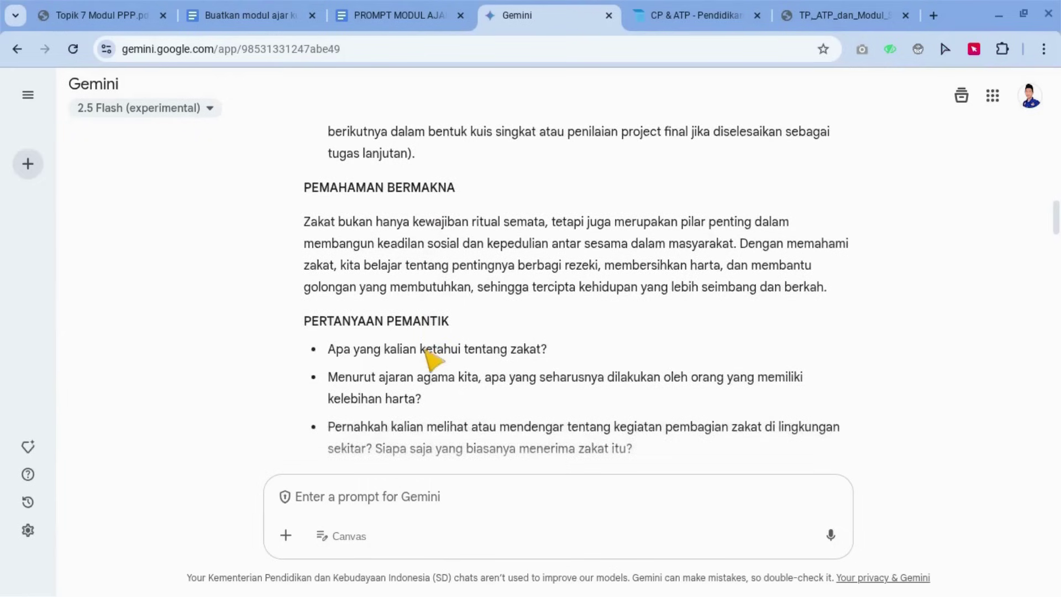
pyautogui.scroll(-2, 433, 360)
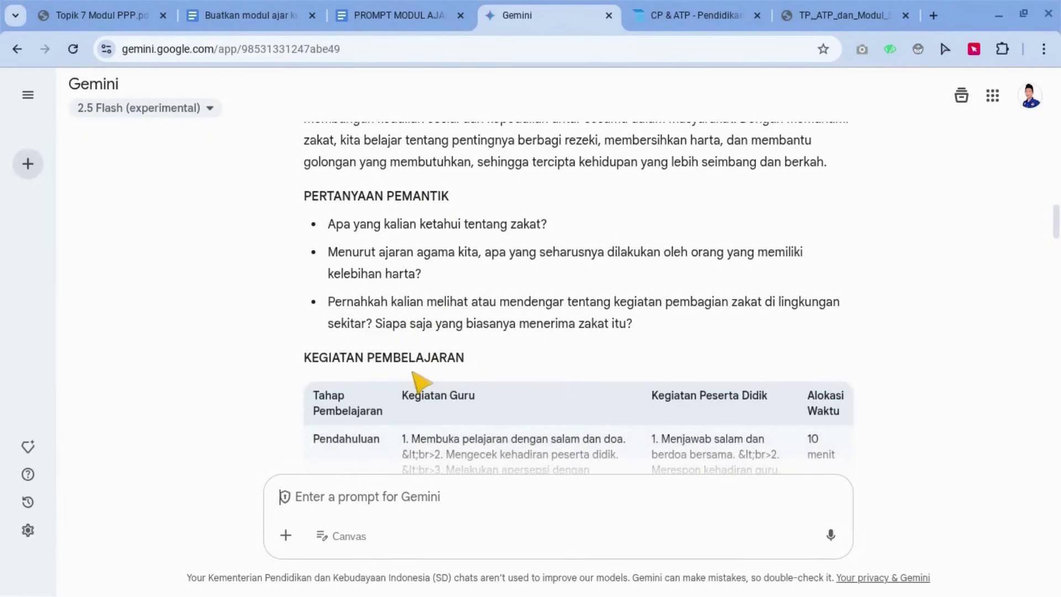
# Examine the Kegiatan Pembelajaran table from Pendahuluan through the PjBL stages to Kegiatan Penutup, plus the Refleksi Peserta Didik dan Pendidik section
pyautogui.scroll(-1, 414, 374)
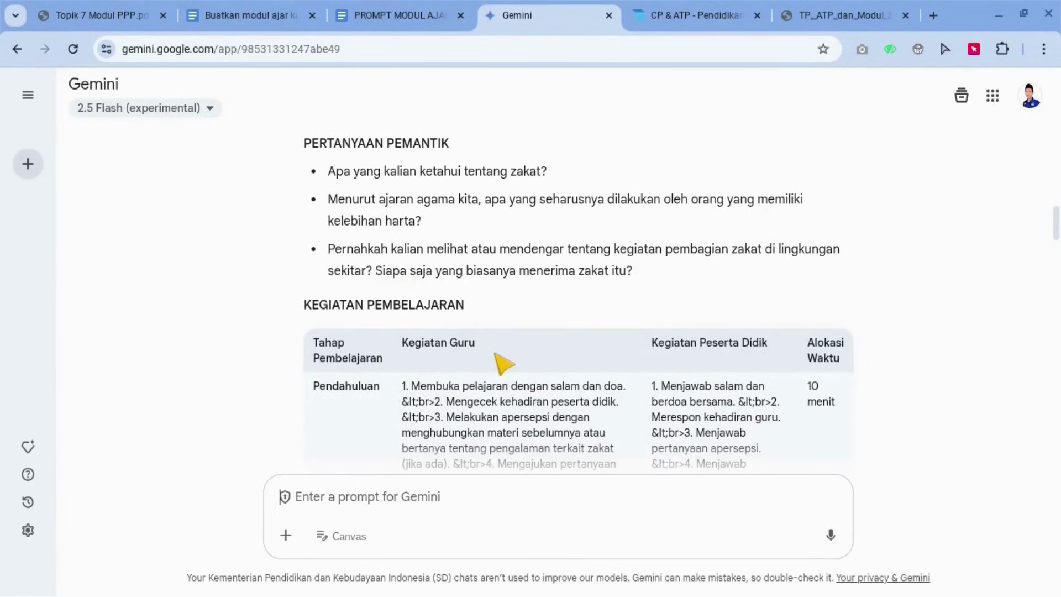
pyautogui.scroll(-1, 504, 363)
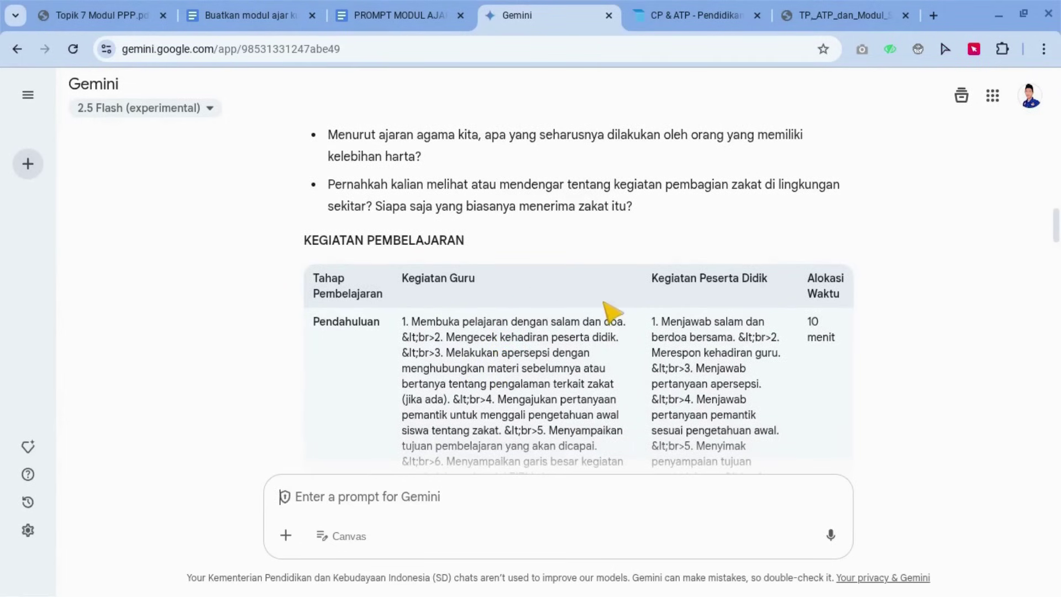
pyautogui.scroll(-3, 612, 312)
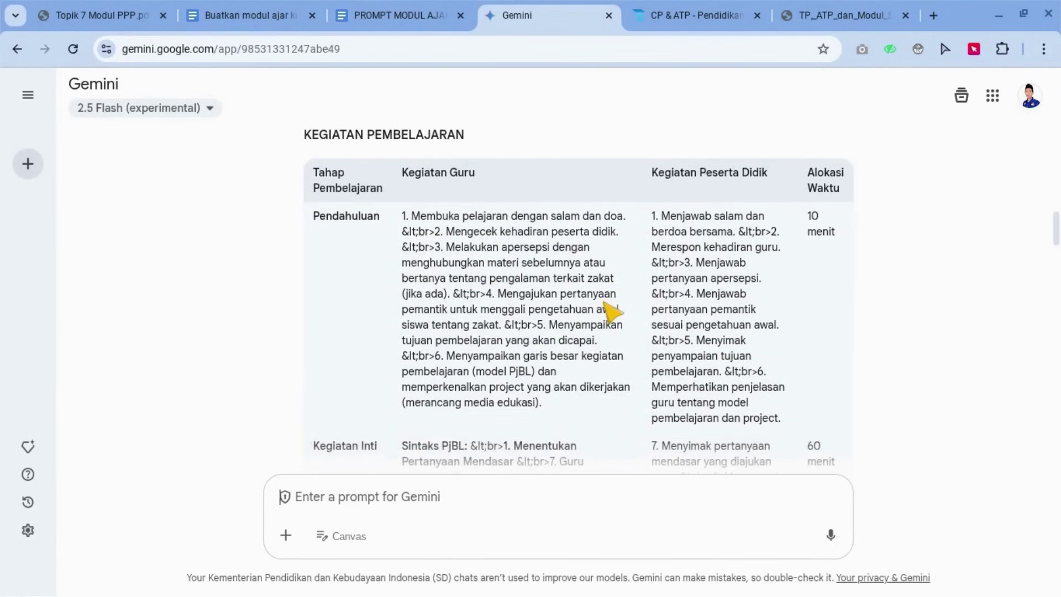
pyautogui.scroll(-1, 613, 313)
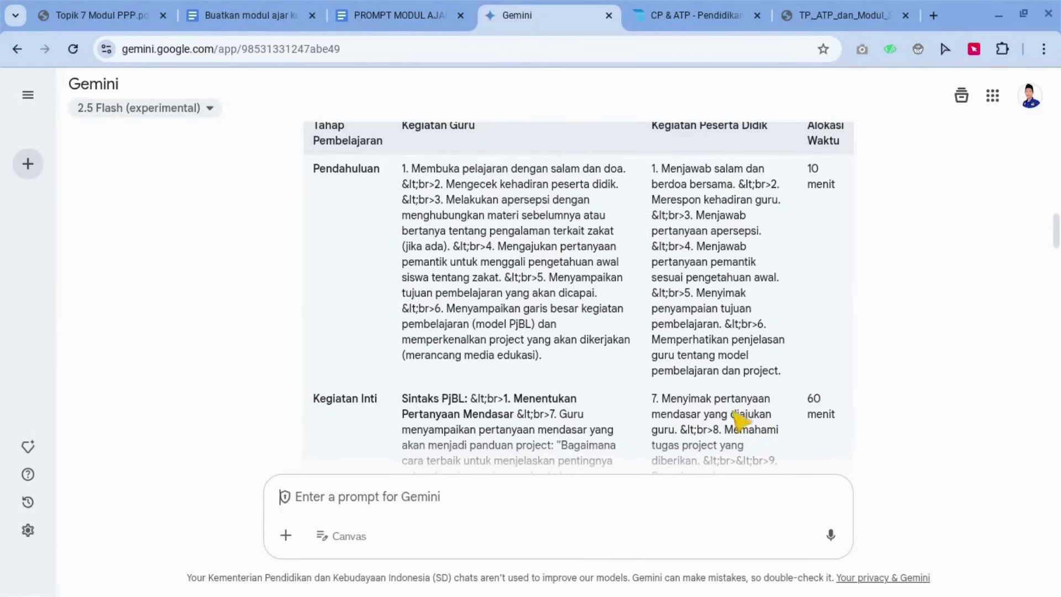
pyautogui.scroll(-2, 793, 405)
pyautogui.scroll(-1, 793, 405)
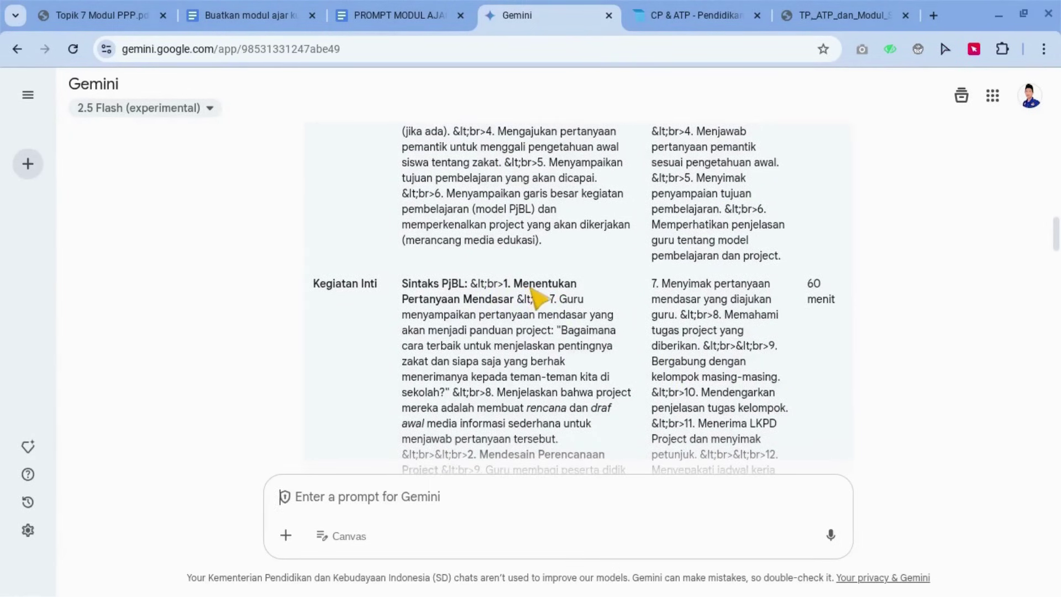
pyautogui.scroll(-1, 538, 298)
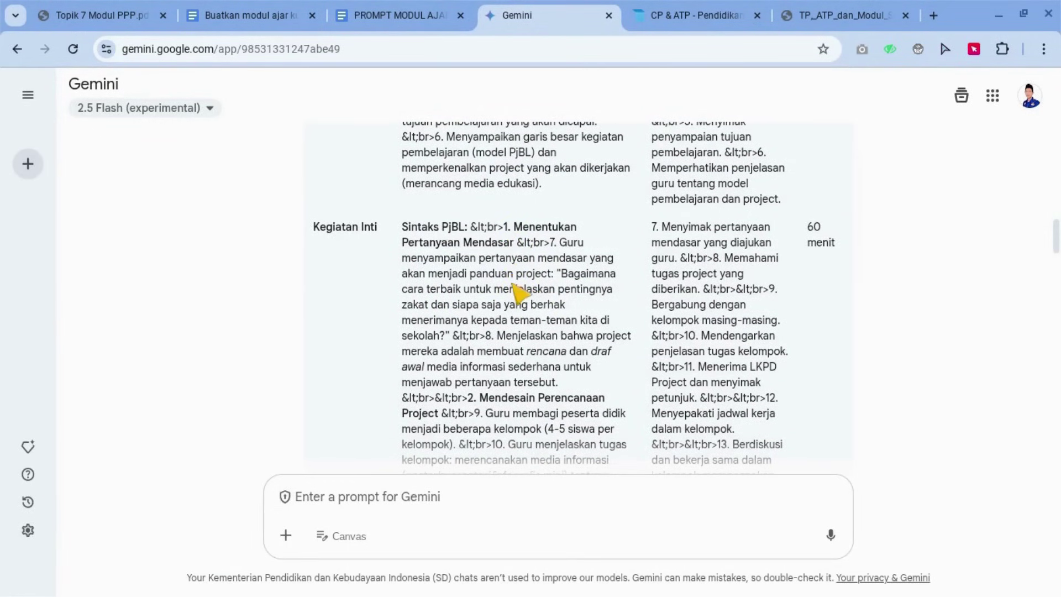
pyautogui.scroll(-8, 517, 291)
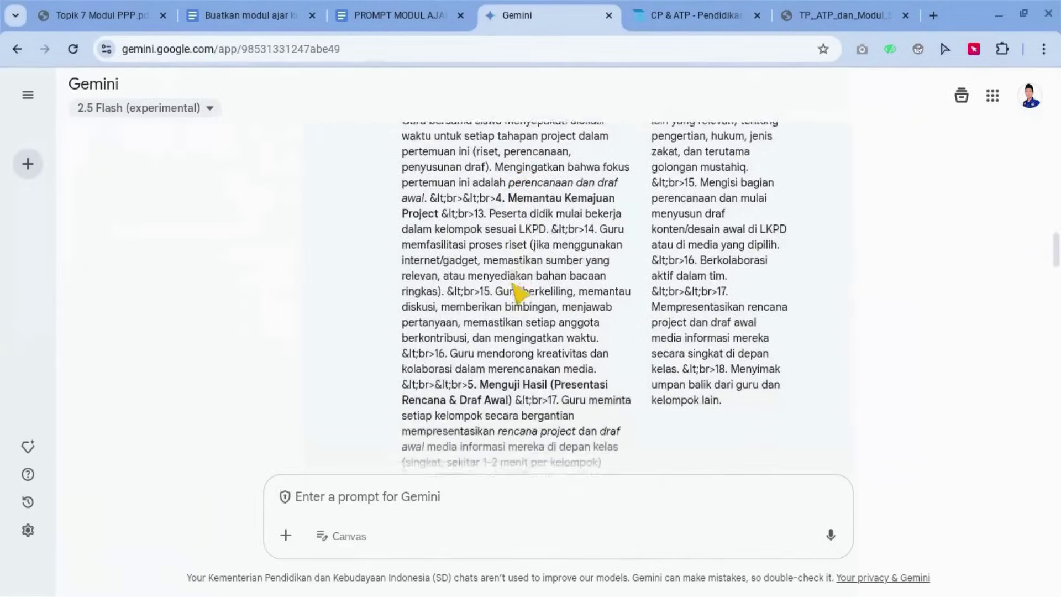
pyautogui.scroll(-5, 517, 291)
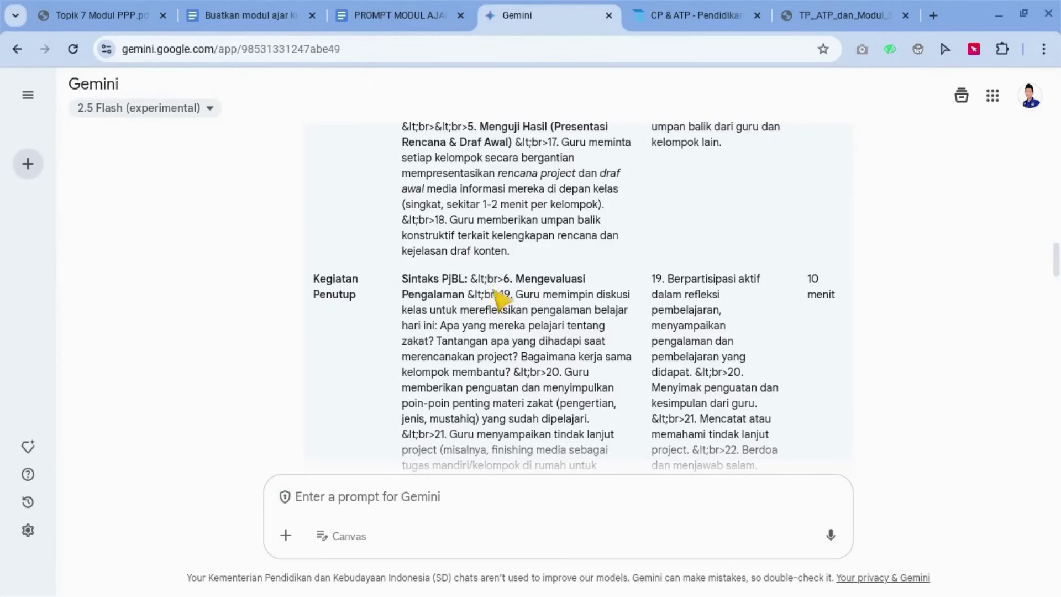
pyautogui.scroll(-4, 469, 303)
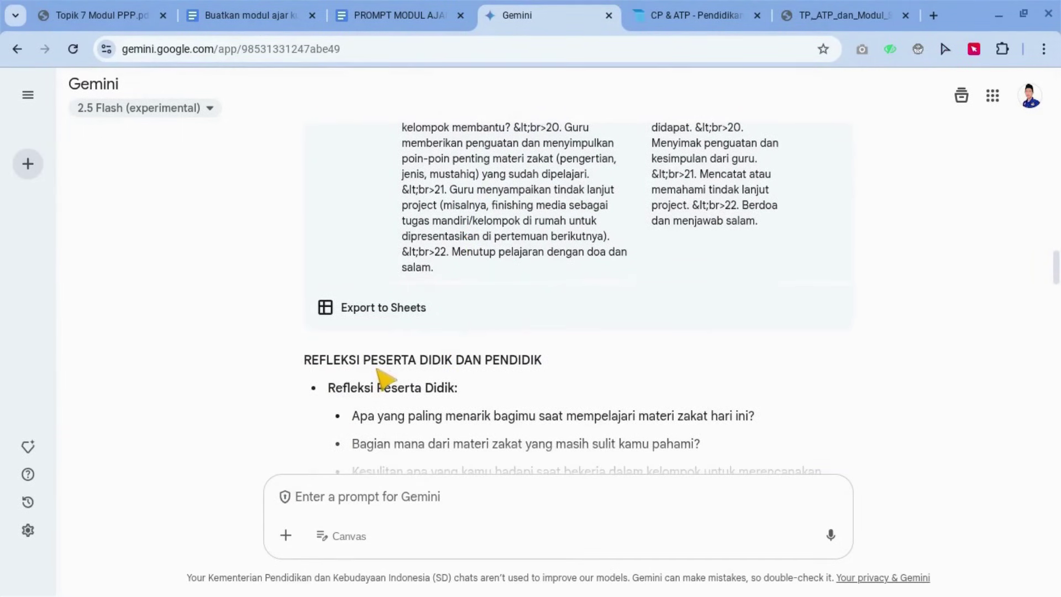
pyautogui.scroll(-3, 482, 371)
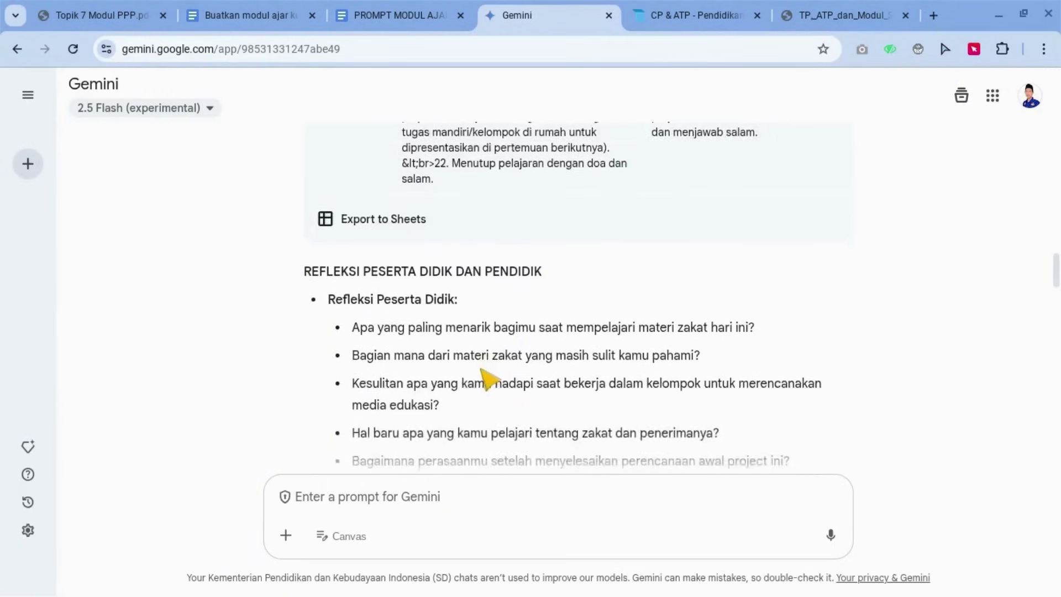
pyautogui.scroll(-6, 487, 378)
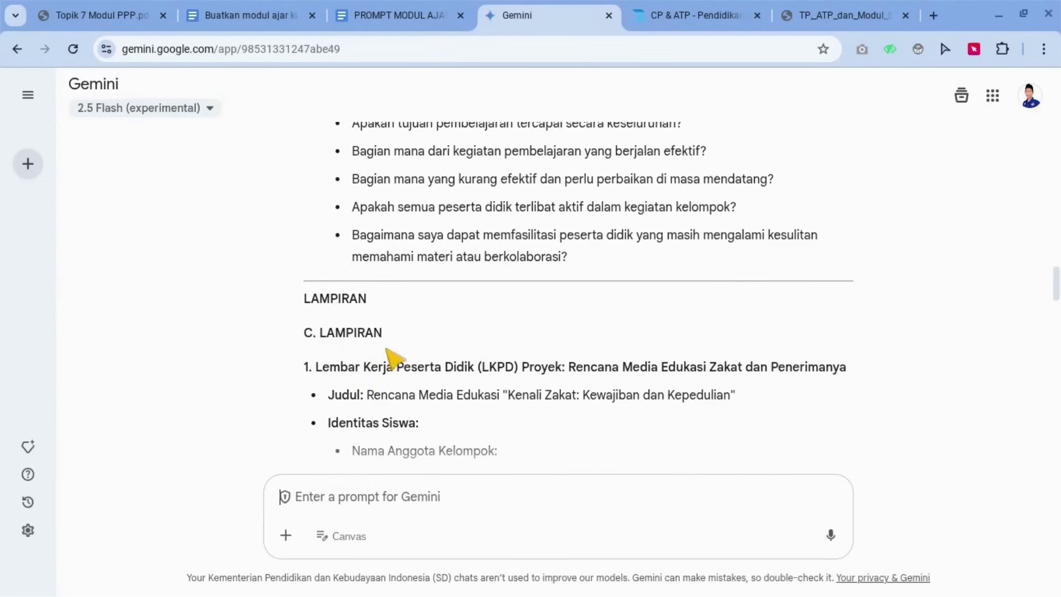
# Examine the LKPD in the Lampiran, from Judul and Identitas Siswa through Petunjuk Belajar to Informasi Pendukung and the zakat recipient groups
pyautogui.scroll(-1, 399, 361)
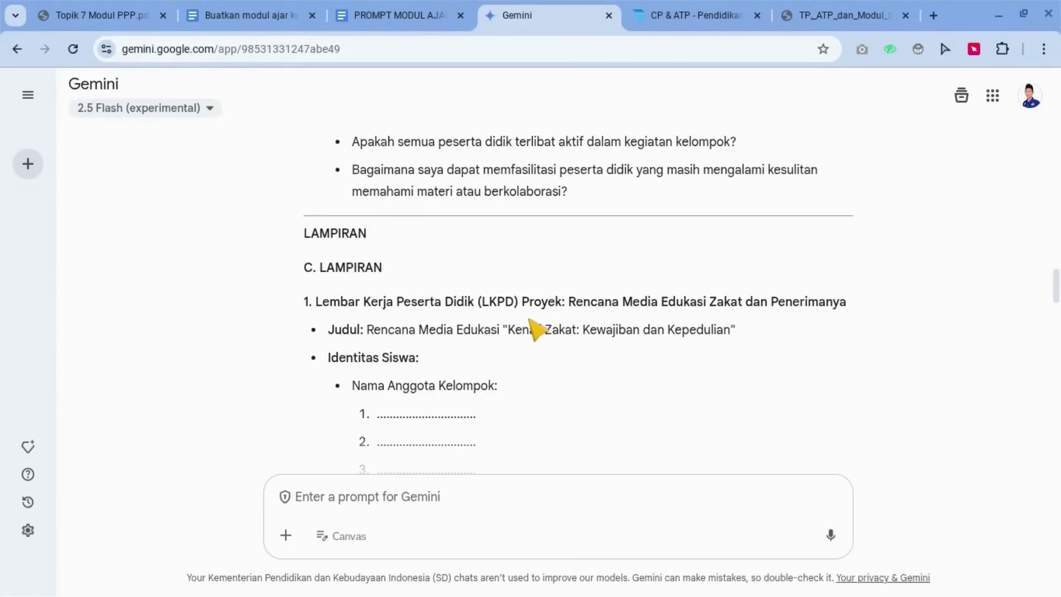
pyautogui.scroll(-1, 533, 331)
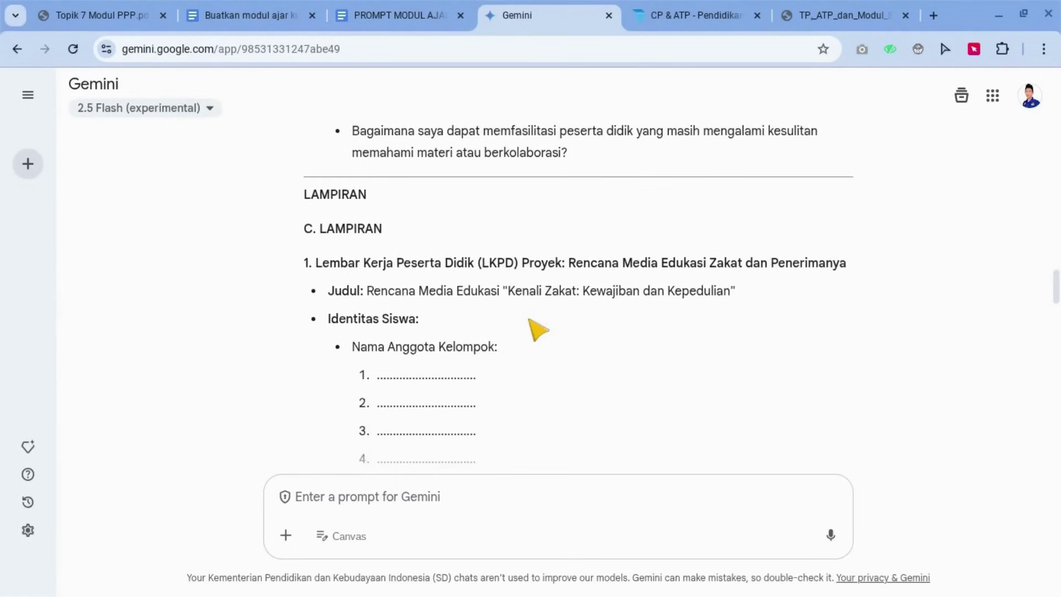
pyautogui.scroll(-1, 434, 300)
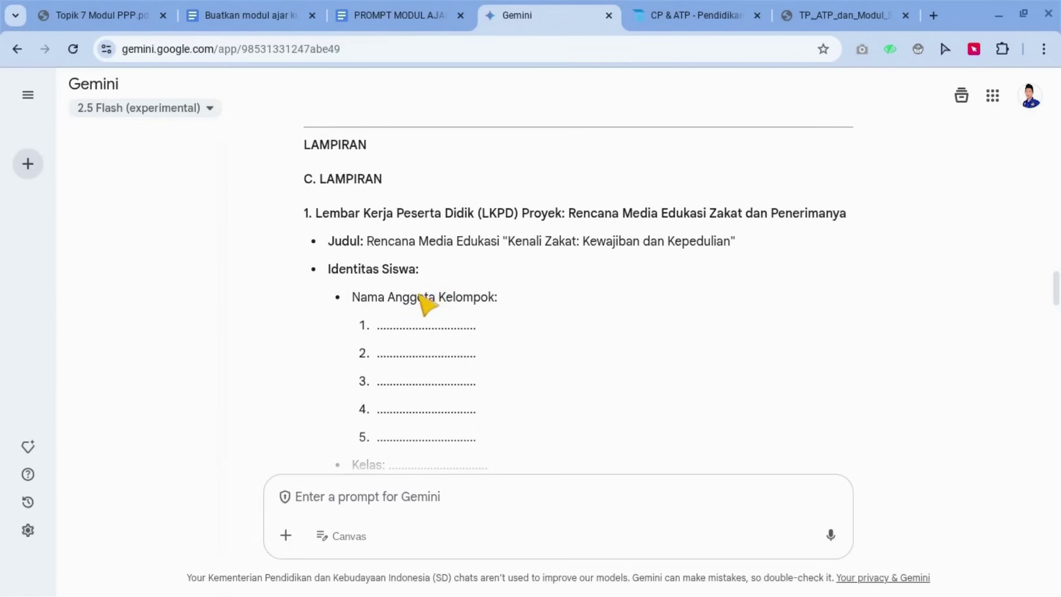
pyautogui.scroll(-3, 474, 315)
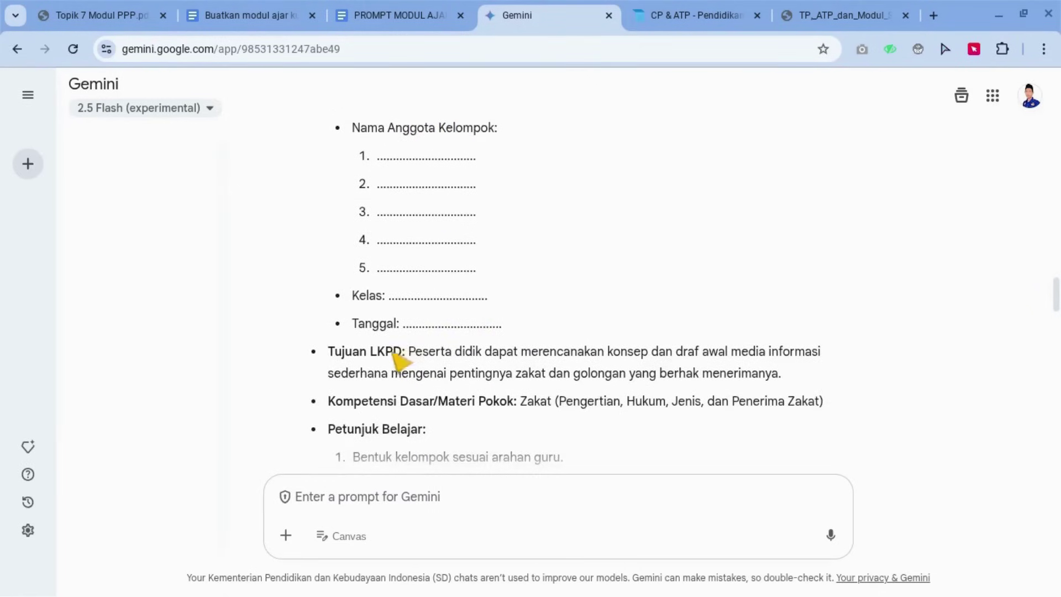
pyautogui.scroll(-2, 399, 362)
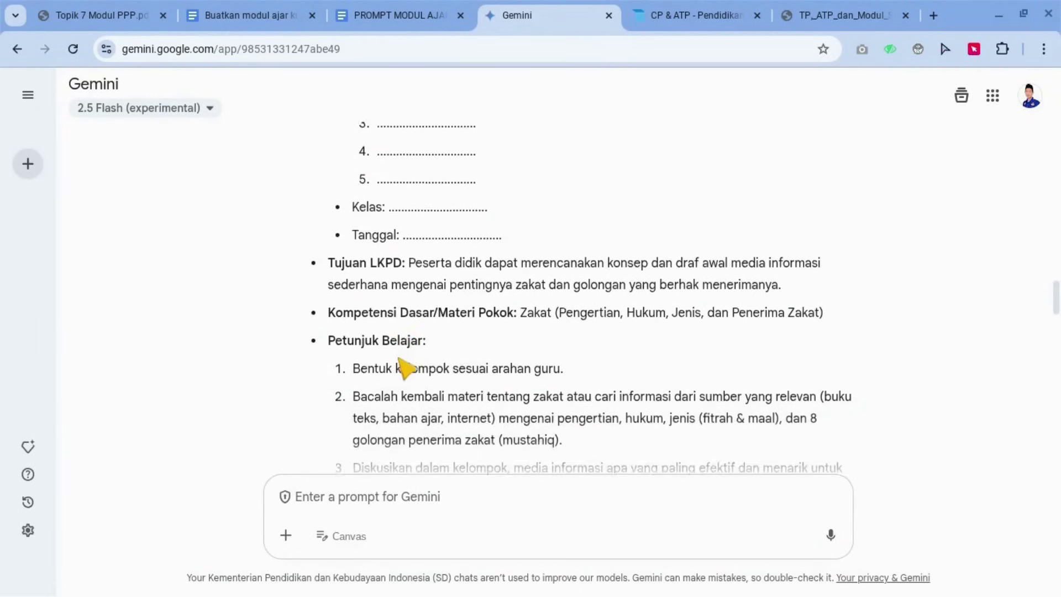
pyautogui.scroll(-5, 403, 366)
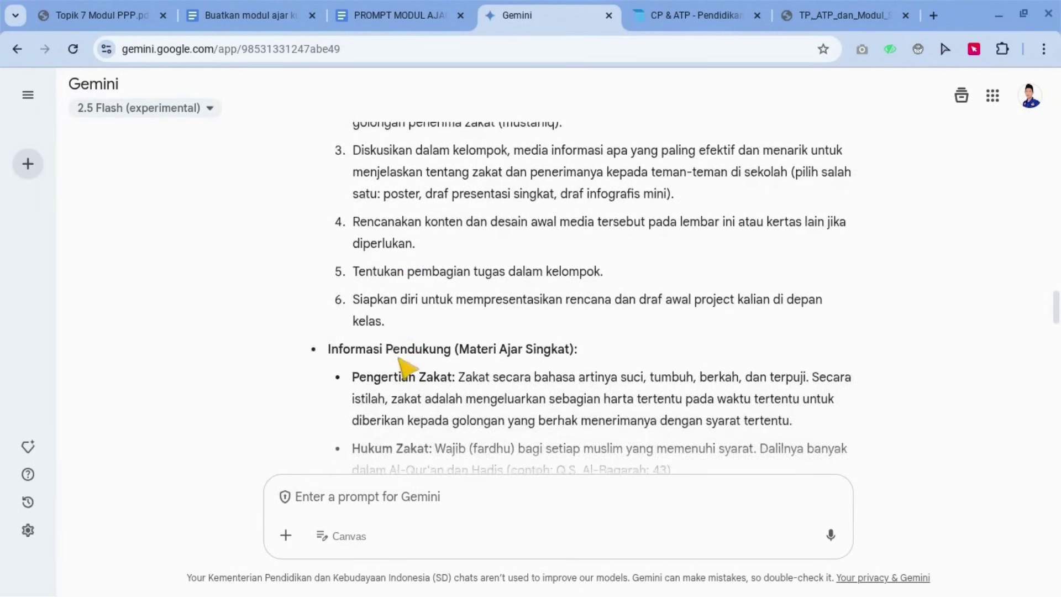
pyautogui.scroll(-1, 454, 365)
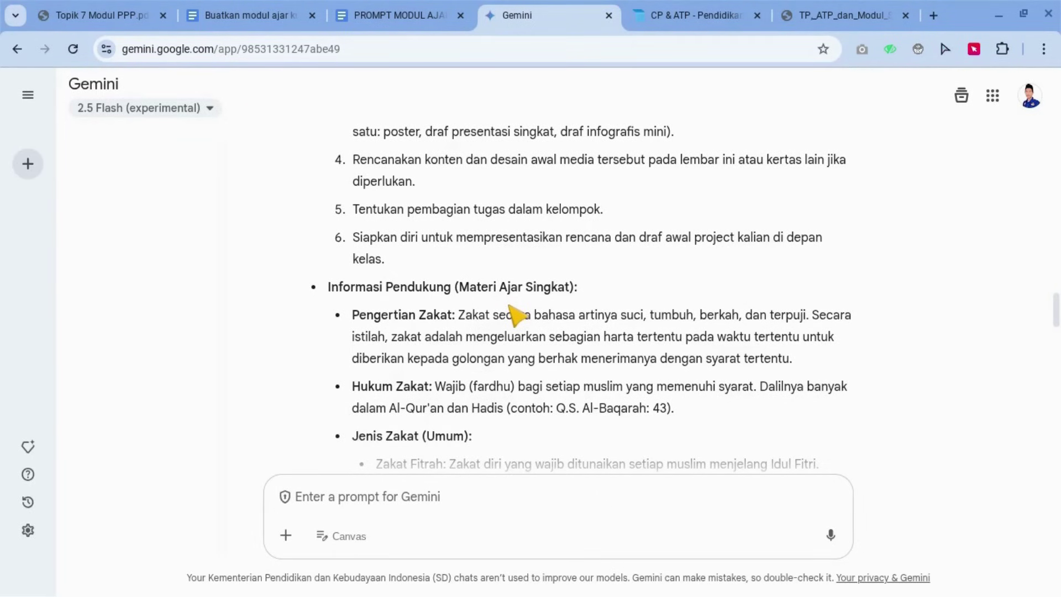
pyautogui.scroll(-2, 514, 315)
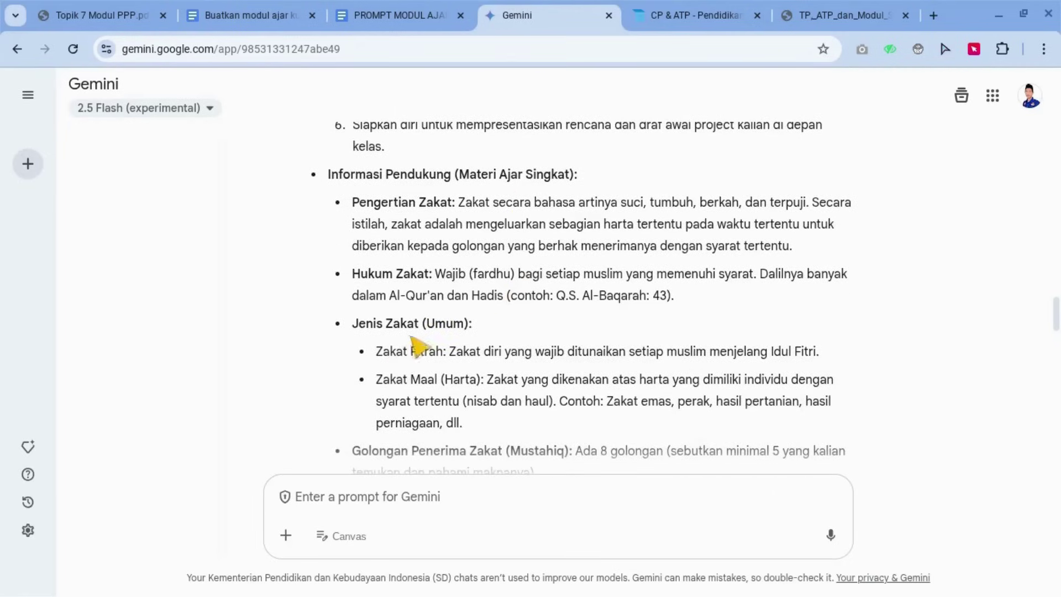
pyautogui.scroll(-2, 442, 338)
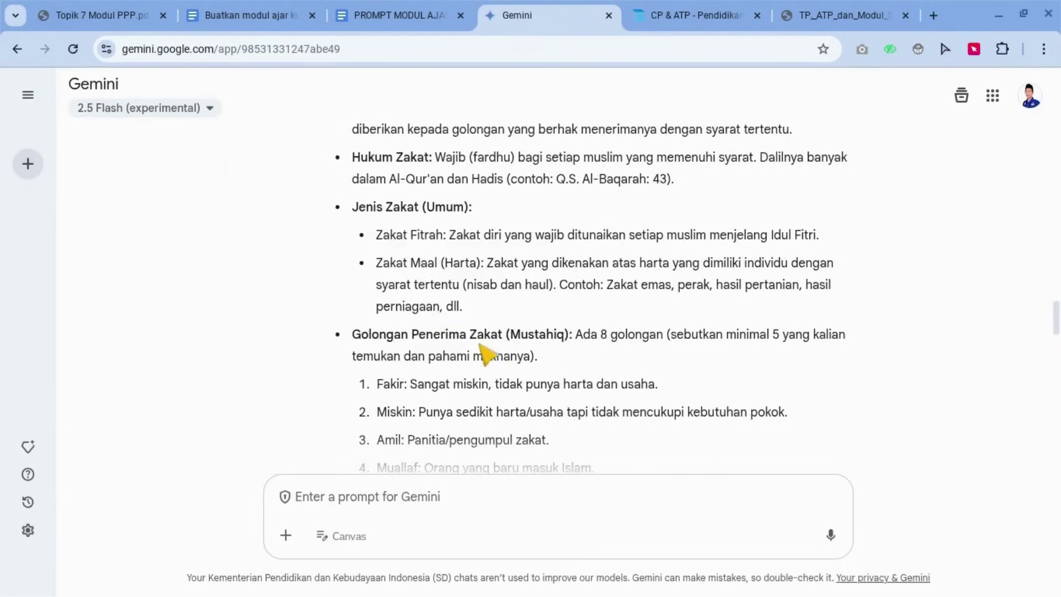
pyautogui.scroll(-6, 500, 354)
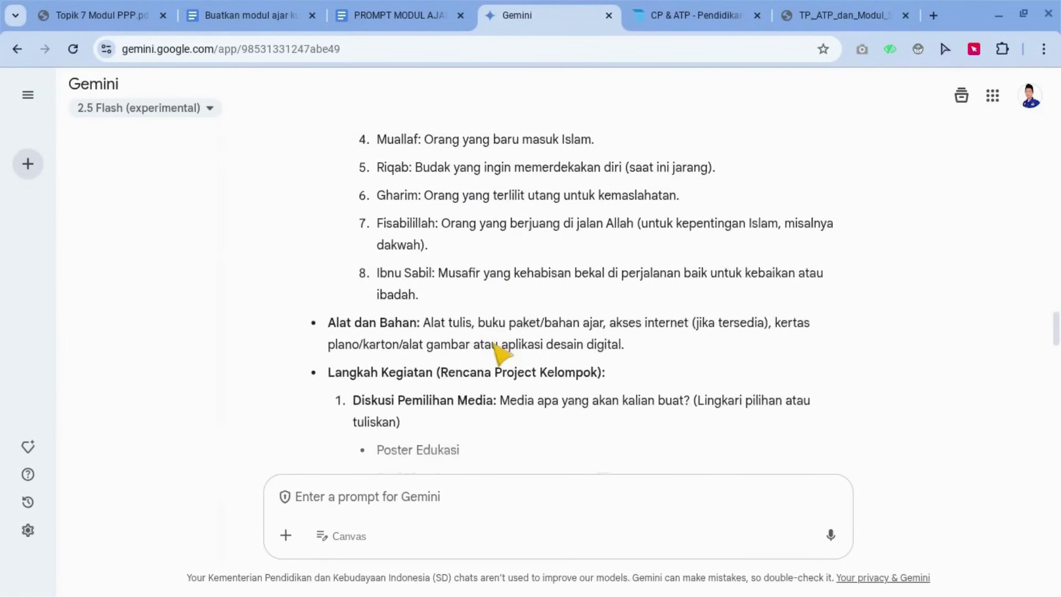
# Examine the rest of the LKPD, from Alat dan Bahan and Langkah Kegiatan through Kesimpulan and Penilaian to Kunci Jawaban (Untuk Guru)
pyautogui.scroll(-1, 388, 343)
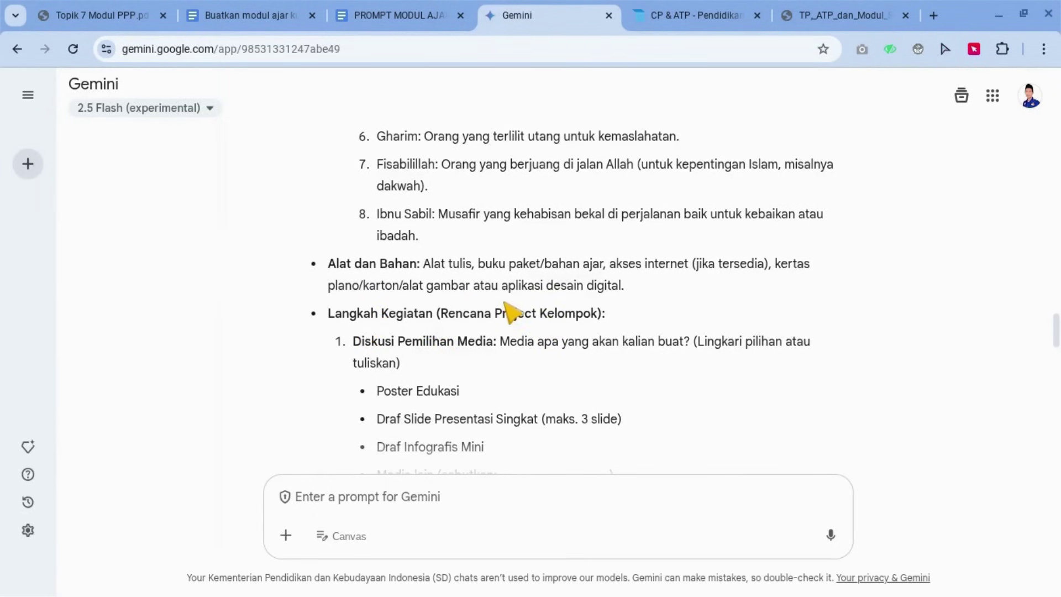
pyautogui.scroll(-1, 501, 315)
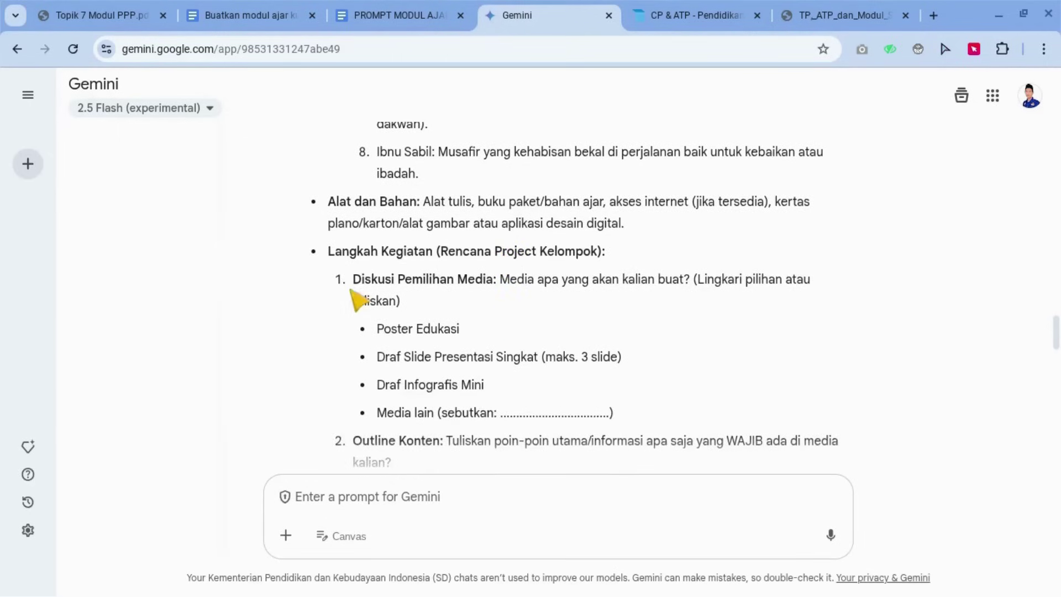
pyautogui.scroll(-2, 458, 300)
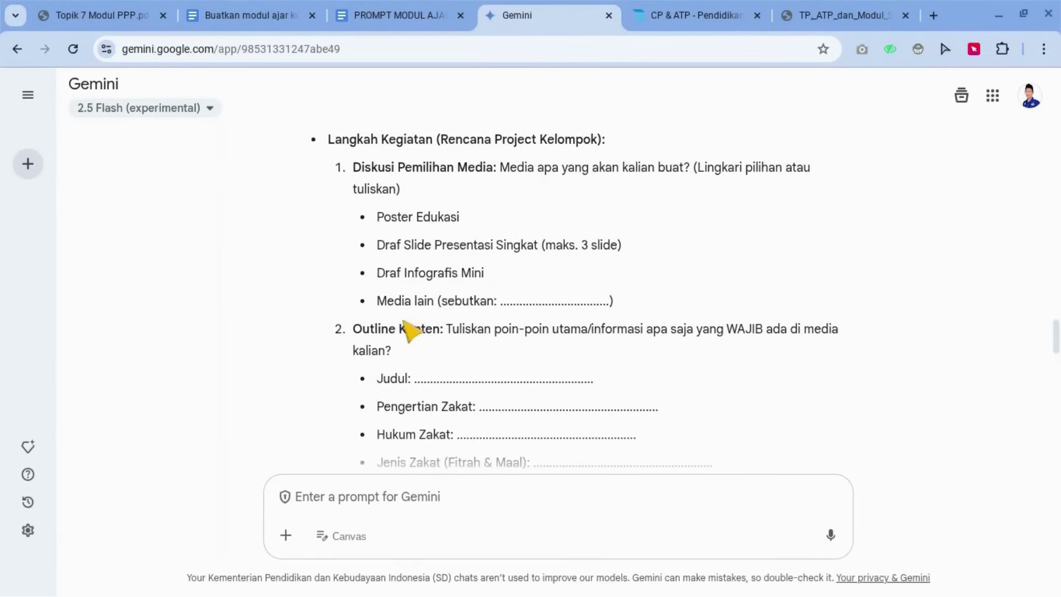
pyautogui.scroll(-8, 435, 346)
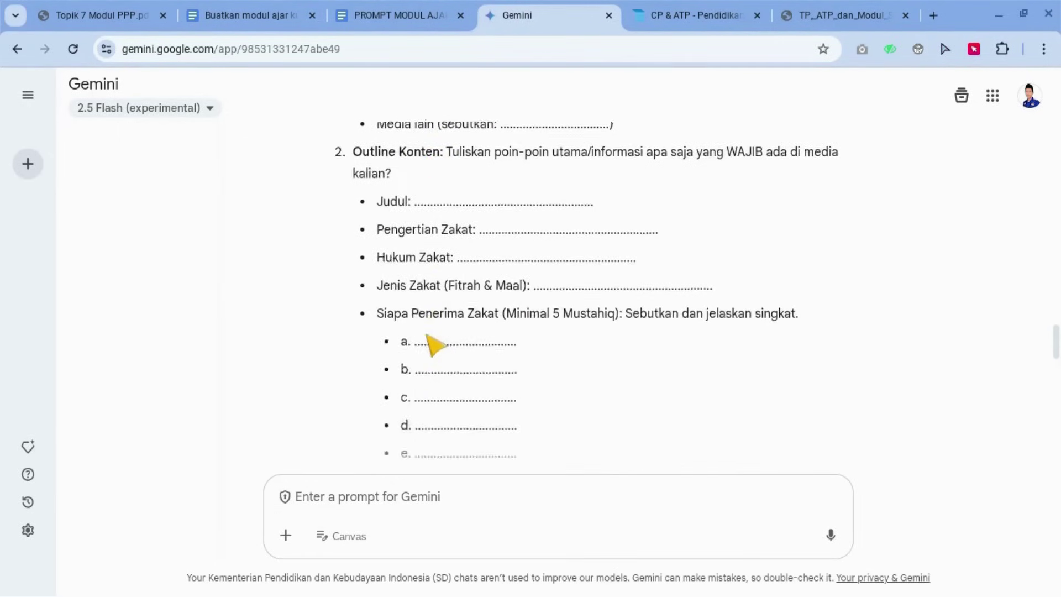
pyautogui.scroll(-3, 431, 345)
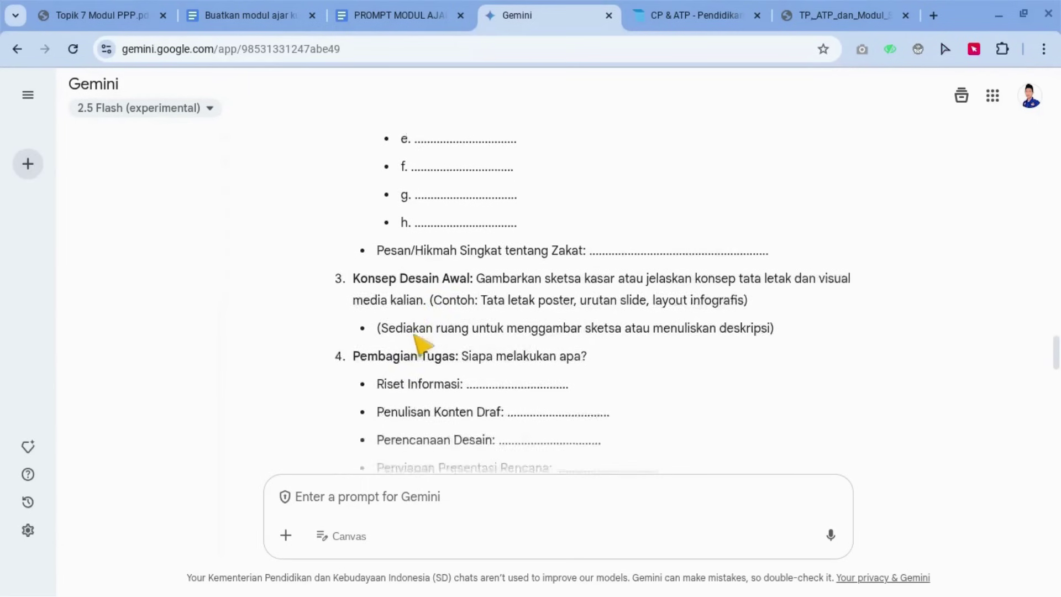
pyautogui.scroll(-3, 416, 335)
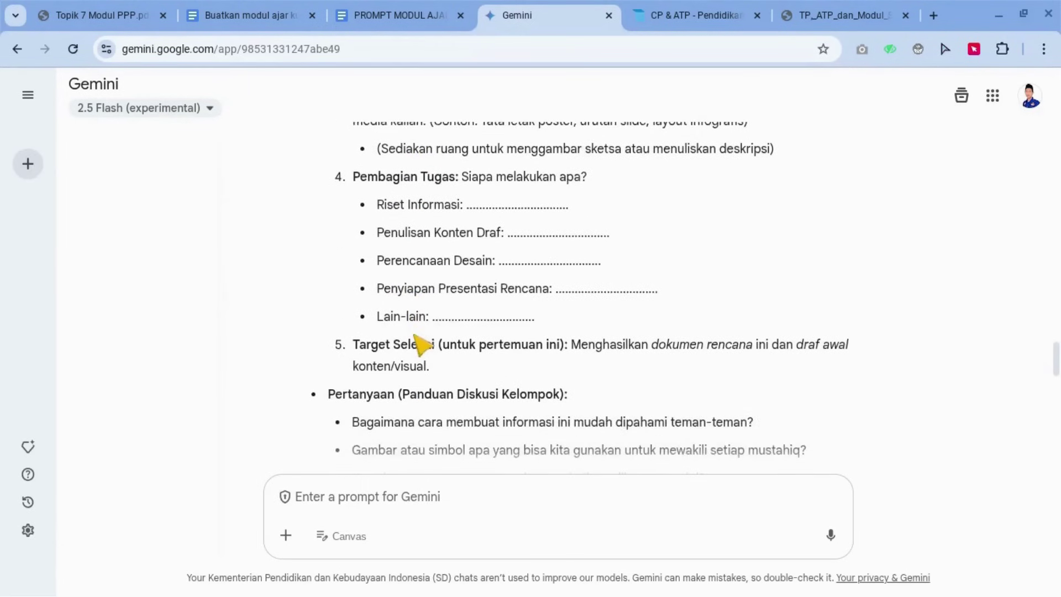
pyautogui.scroll(-1, 401, 379)
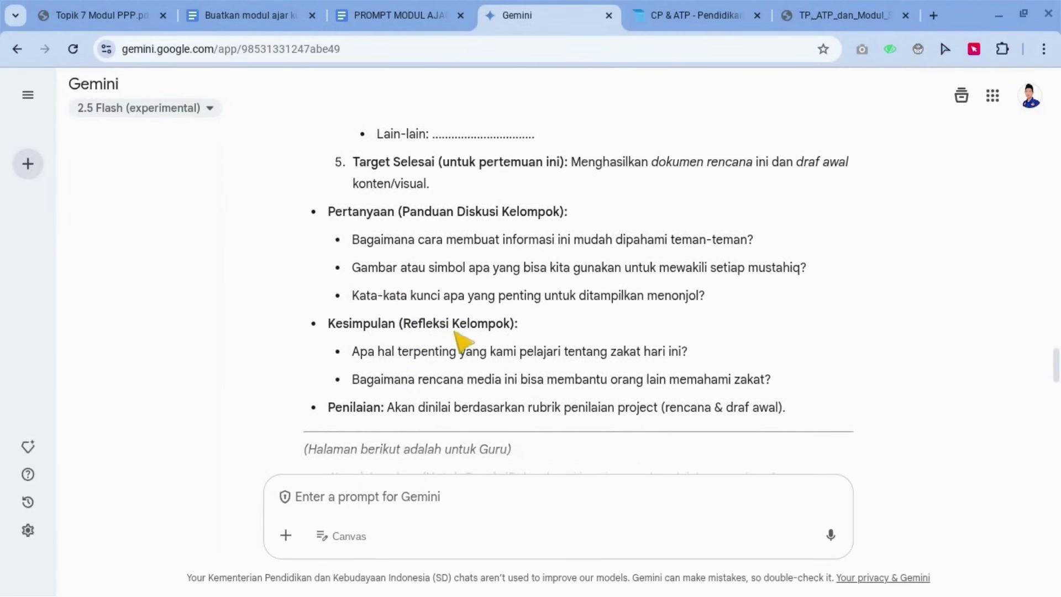
pyautogui.scroll(-3, 458, 336)
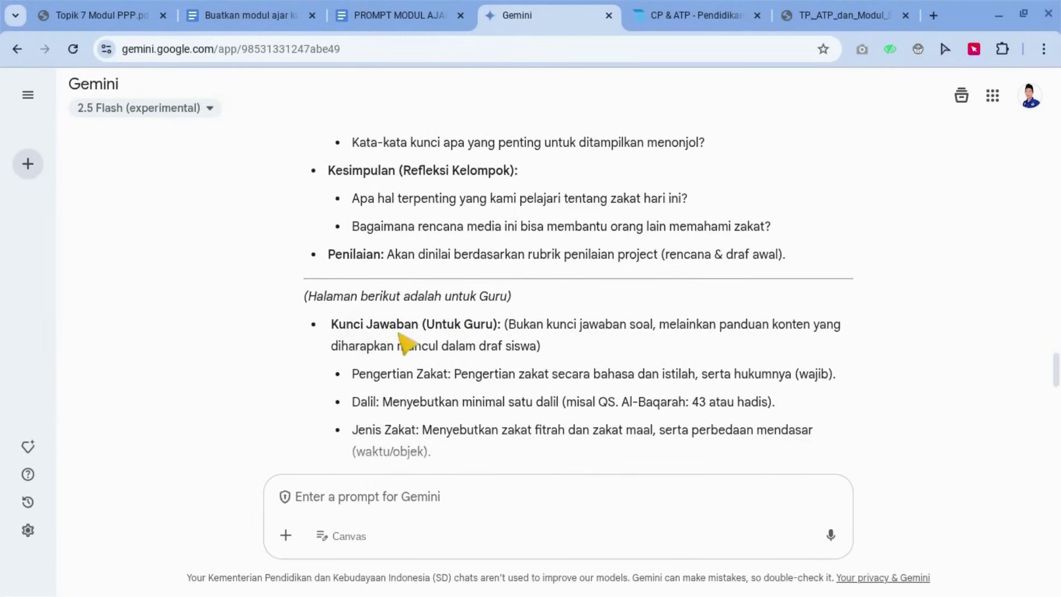
# Examine the LKPD's Kunci Jawaban (Untuk Guru) and the Rubrik Penilaian Project, from Kelengkapan Rencana to Presentasi Rencana and the Skor Akhir formula
pyautogui.scroll(-1, 430, 336)
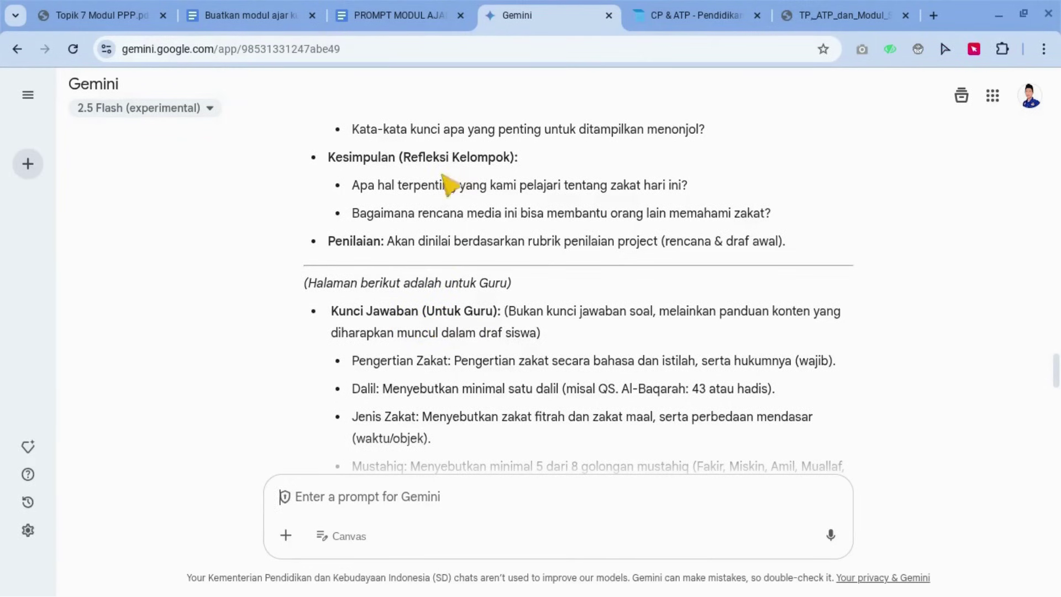
pyautogui.scroll(-1, 403, 366)
pyautogui.scroll(-2, 403, 366)
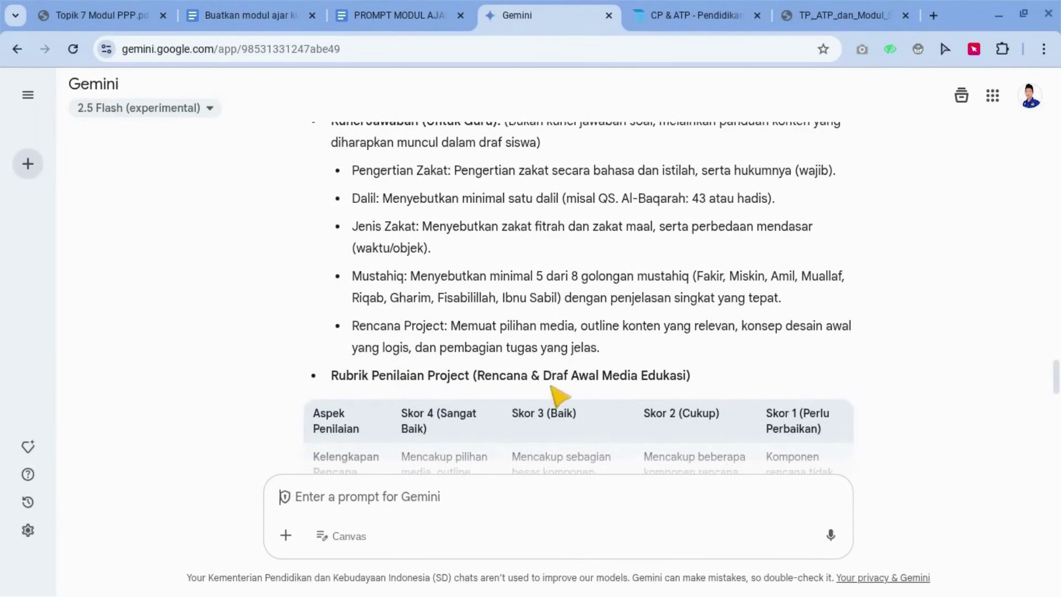
pyautogui.scroll(-2, 651, 394)
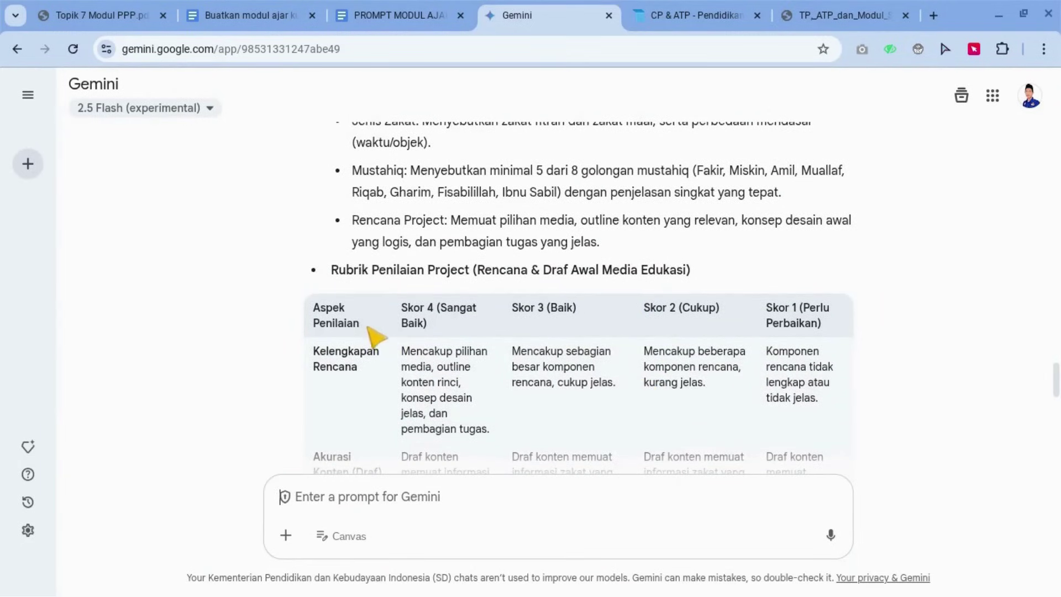
pyautogui.scroll(-2, 367, 332)
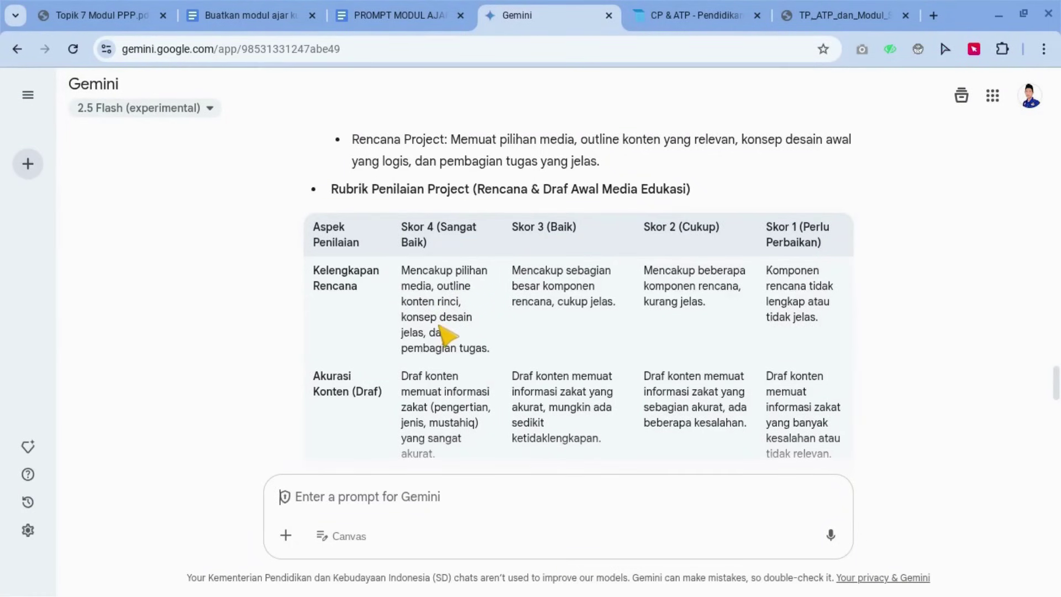
pyautogui.scroll(-1, 444, 335)
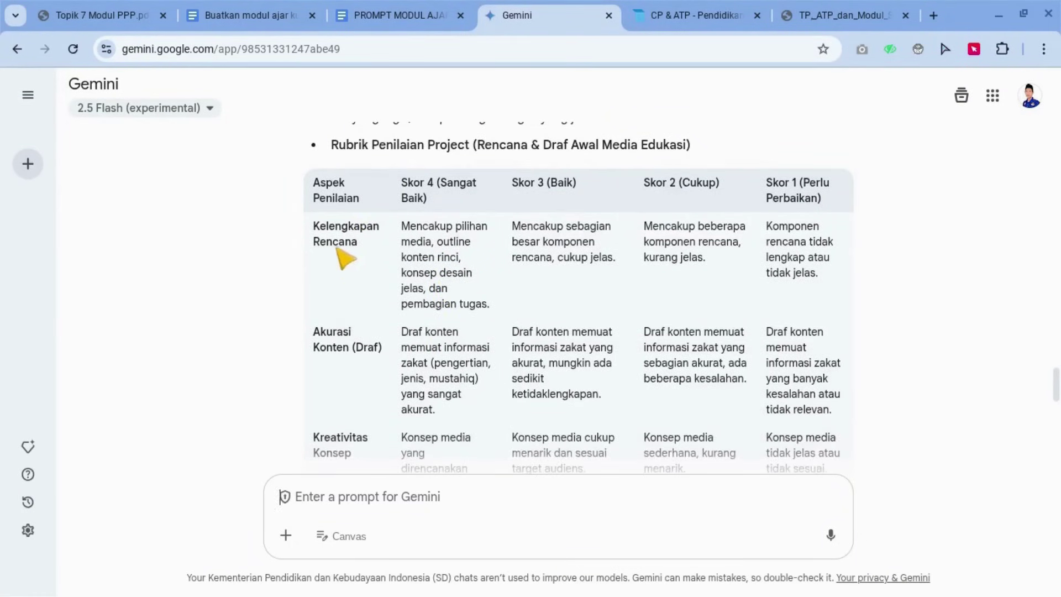
pyautogui.scroll(-2, 343, 319)
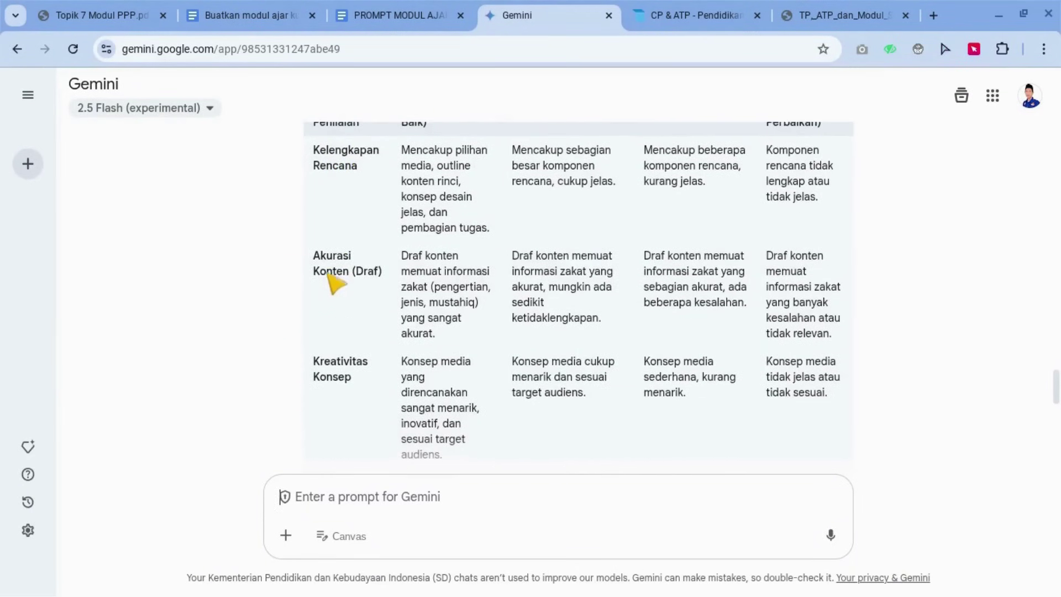
pyautogui.scroll(-2, 365, 290)
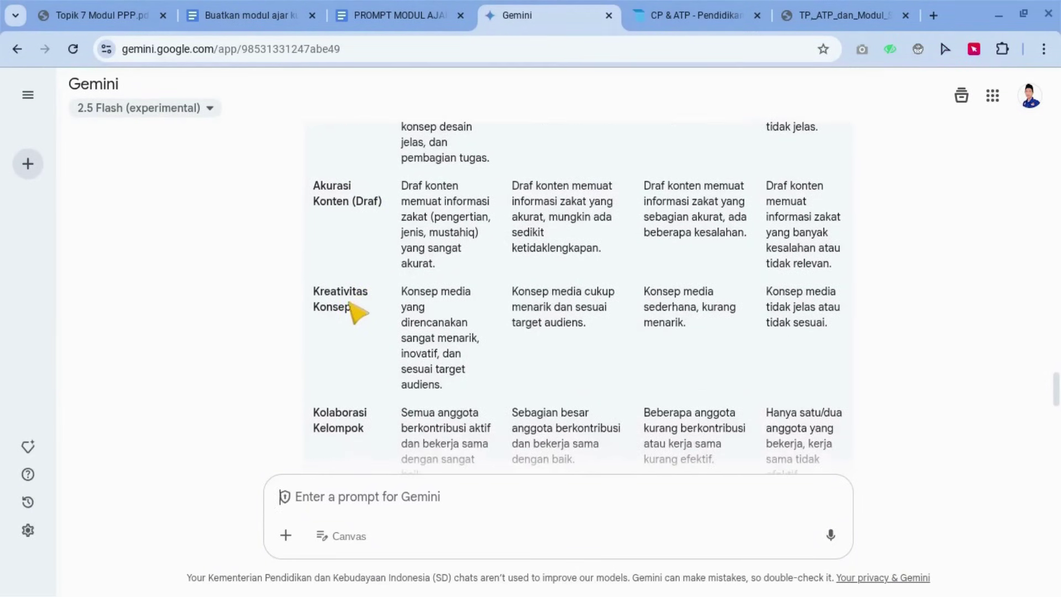
pyautogui.scroll(-2, 351, 307)
pyautogui.scroll(-2, 350, 353)
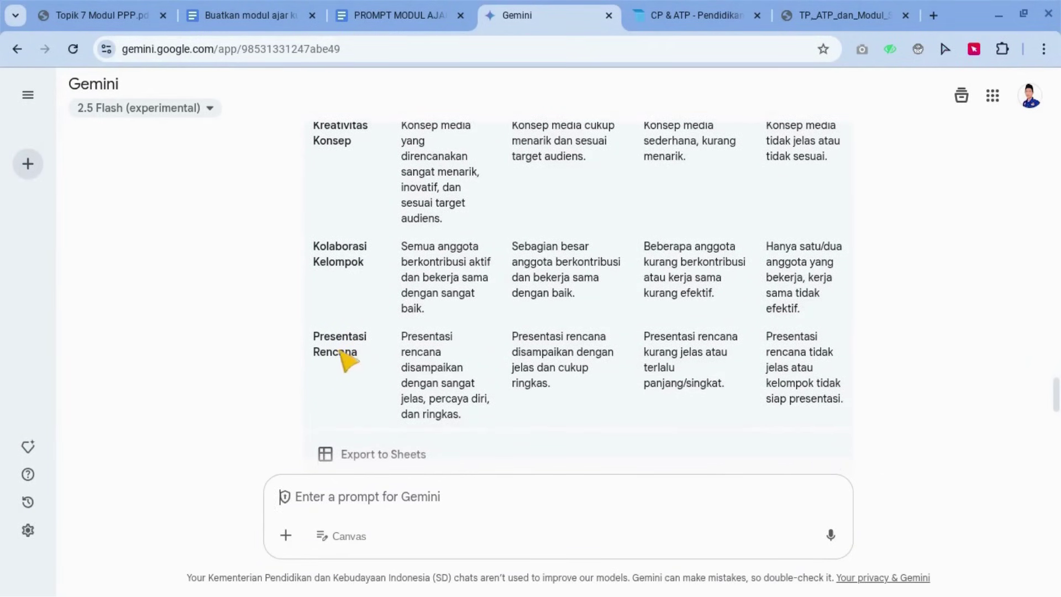
pyautogui.scroll(-3, 407, 371)
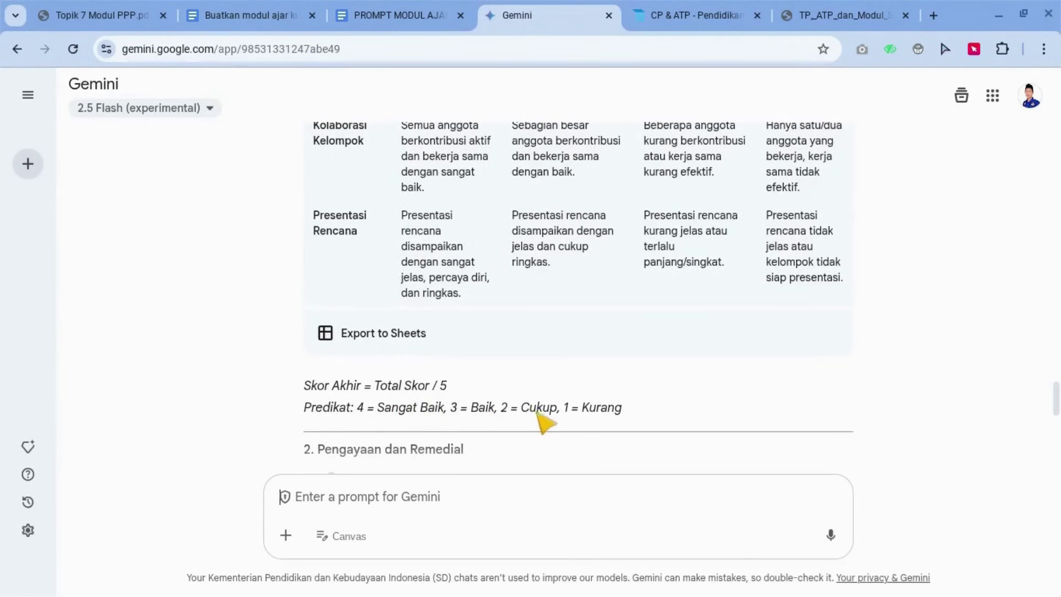
pyautogui.scroll(10, 564, 424)
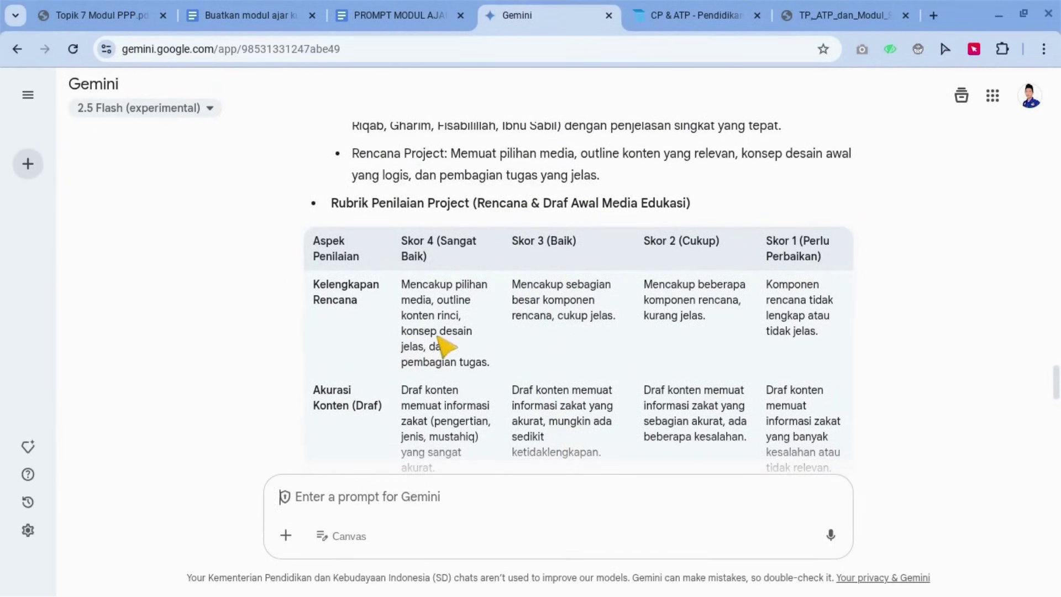
pyautogui.scroll(-2, 445, 346)
pyautogui.scroll(-8, 446, 345)
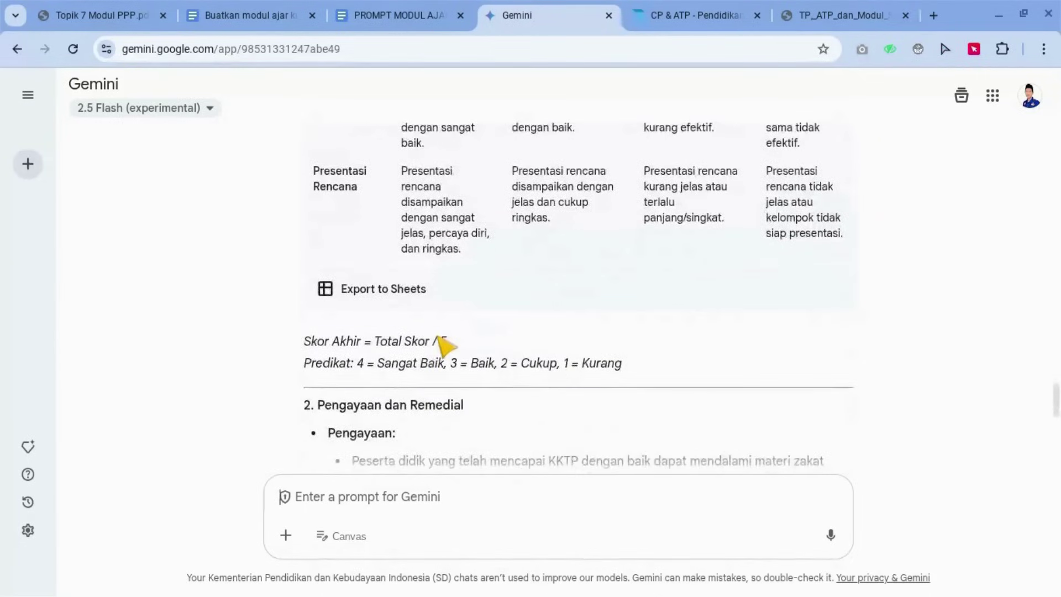
pyautogui.scroll(-1, 435, 342)
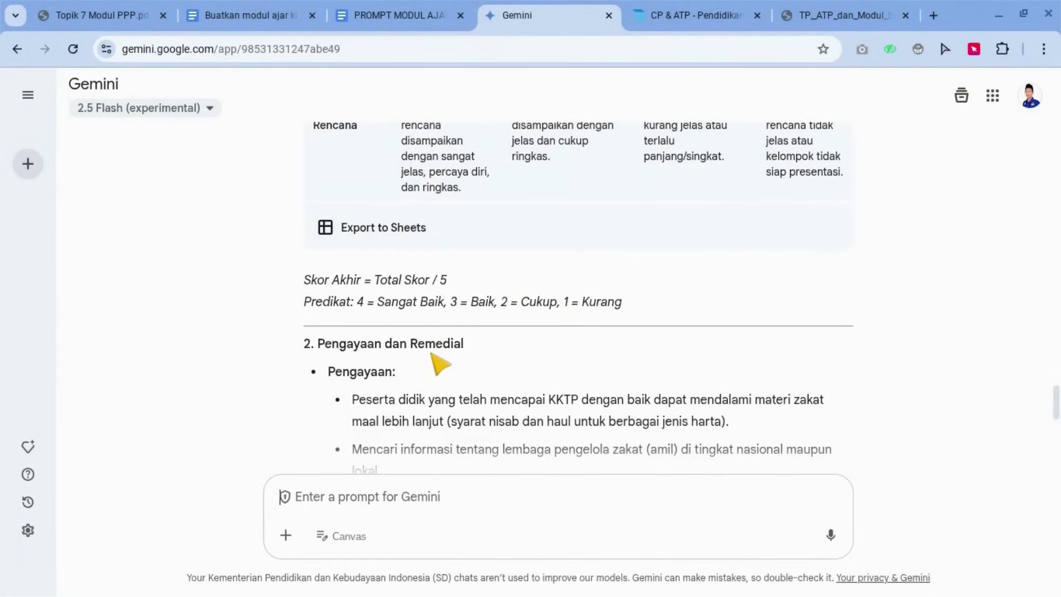
# Examine the remaining Lampiran sections: Pengayaan dan Remedial, Bahan Bacaan, Media Pembelajaran, Glosarium and Daftar Pustaka through the closing paragraph
pyautogui.scroll(-2, 432, 356)
pyautogui.scroll(-2, 355, 300)
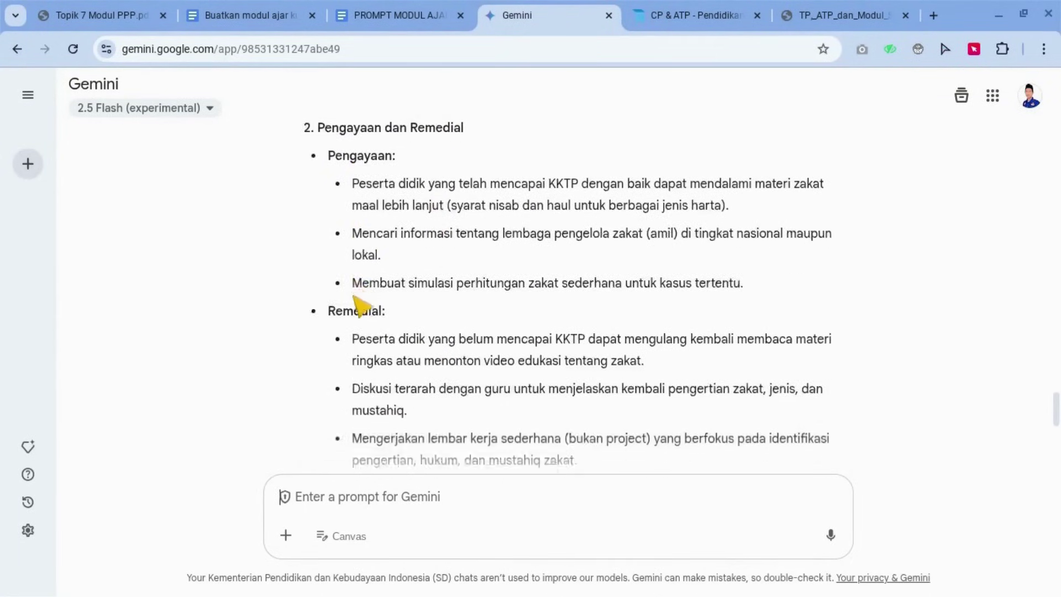
pyautogui.scroll(-3, 358, 303)
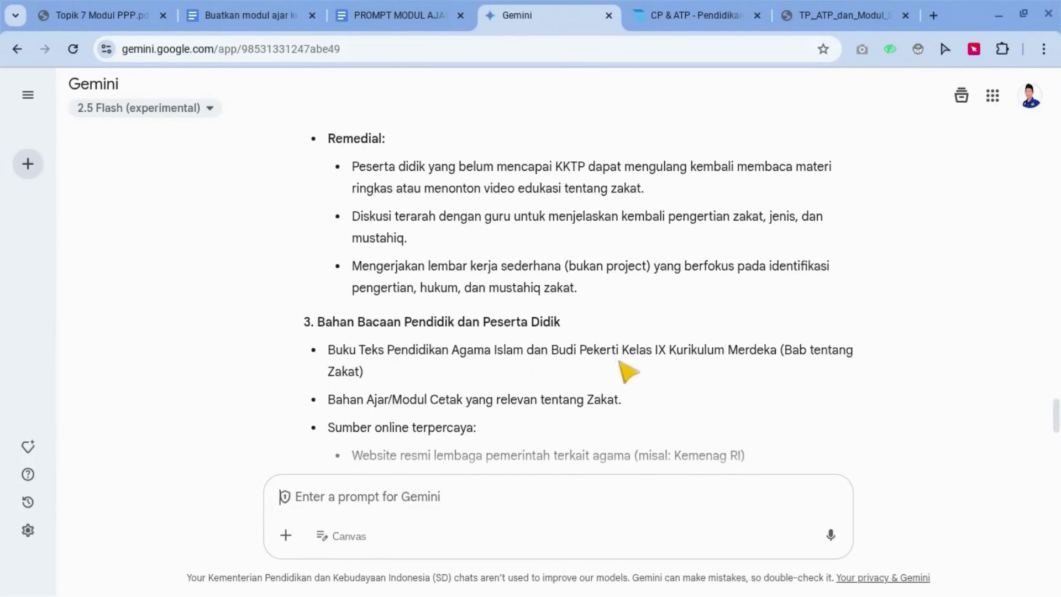
pyautogui.scroll(-1, 422, 367)
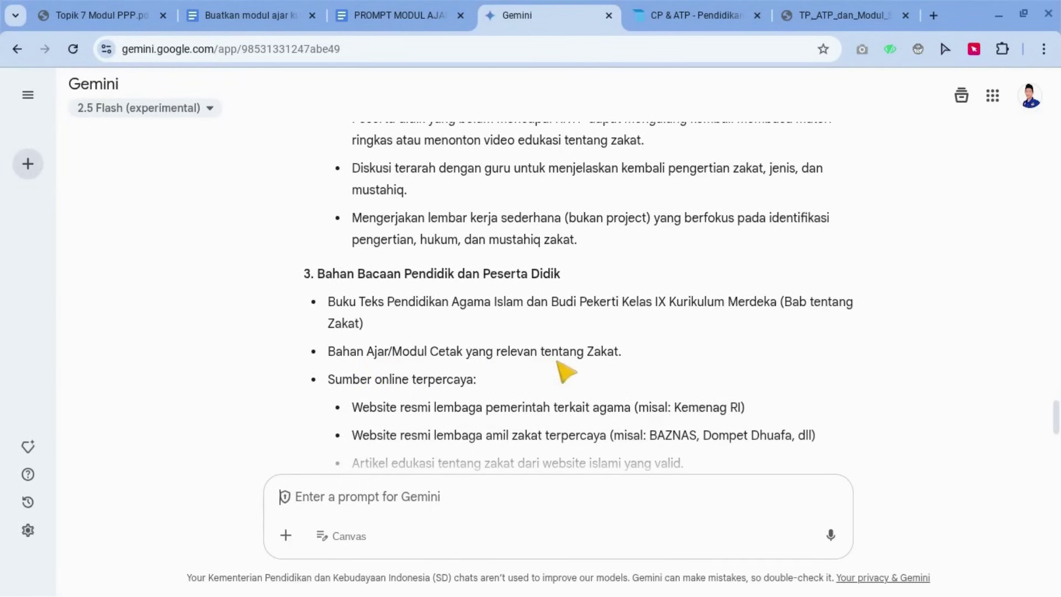
pyautogui.scroll(-1, 420, 394)
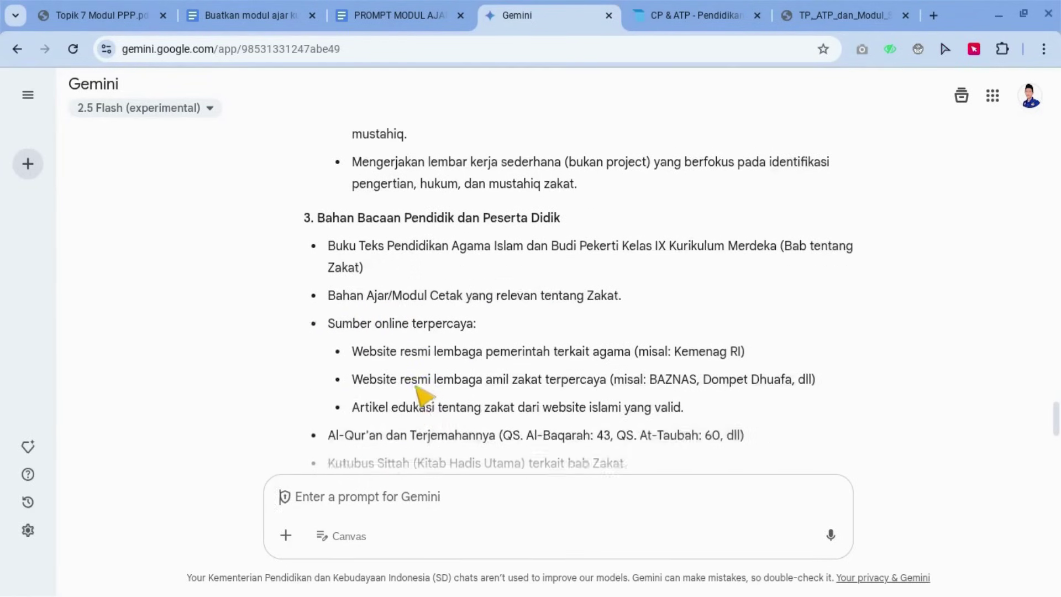
pyautogui.scroll(-2, 420, 394)
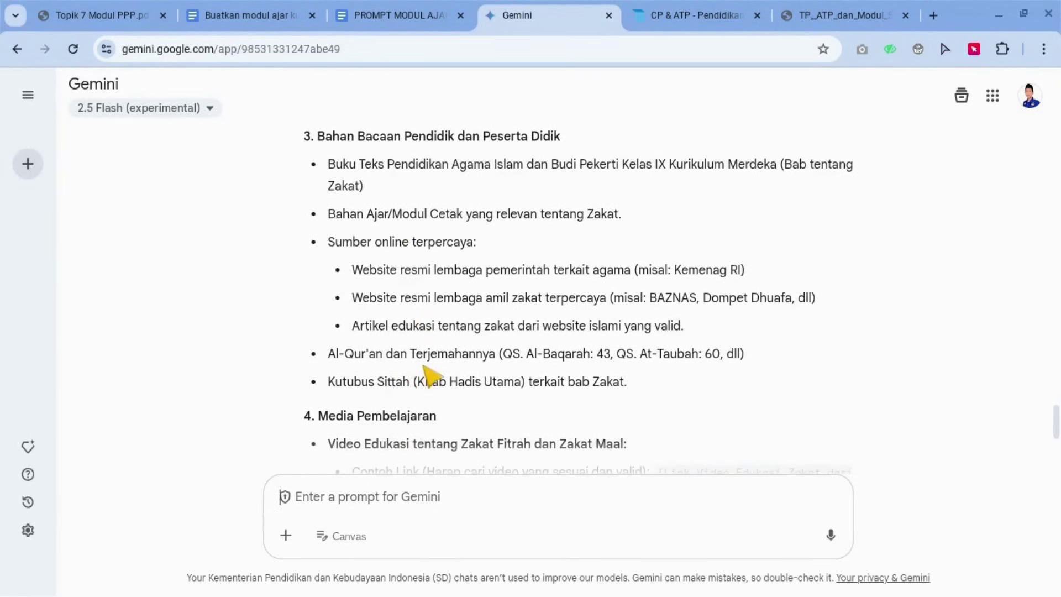
pyautogui.scroll(-1, 382, 393)
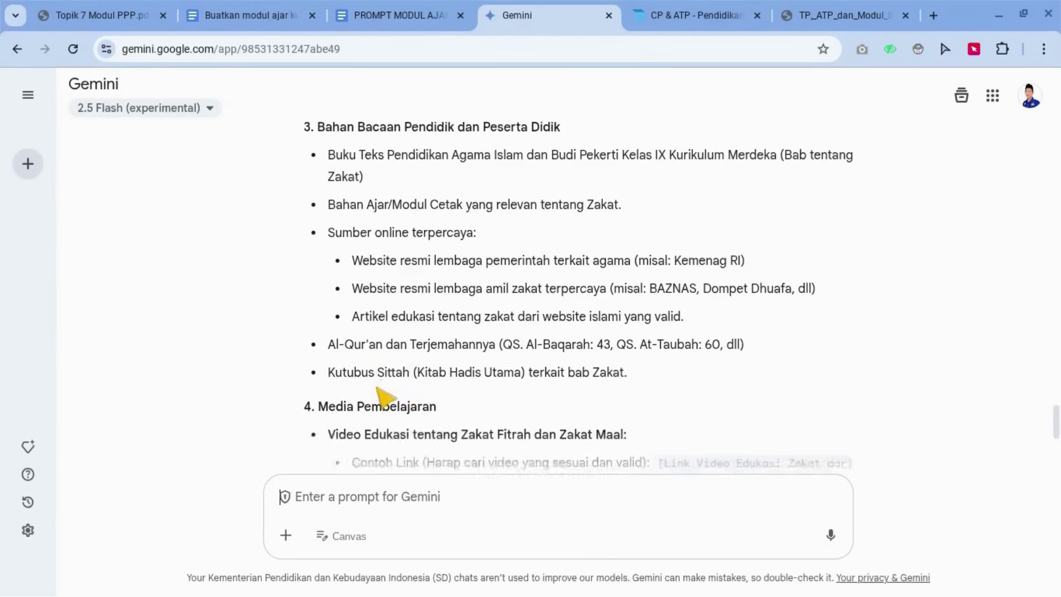
pyautogui.scroll(-1, 413, 381)
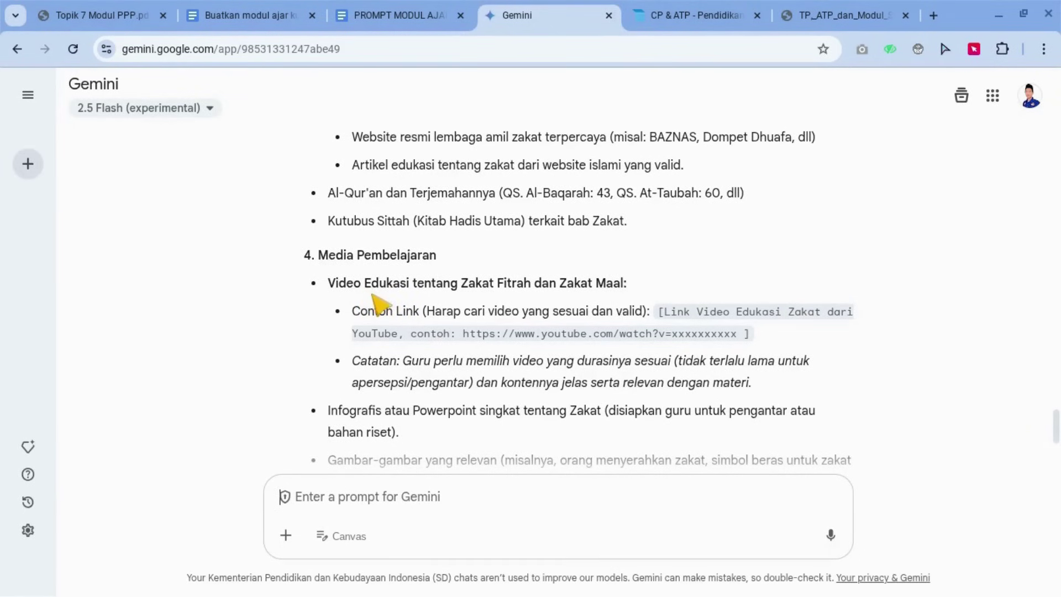
pyautogui.scroll(-2, 382, 304)
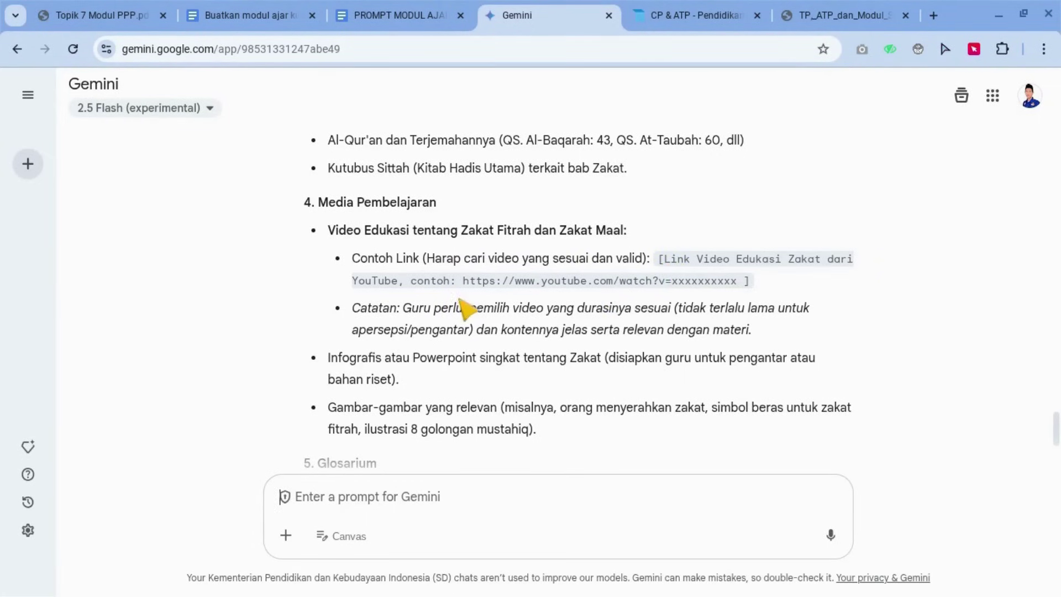
pyautogui.scroll(-4, 464, 313)
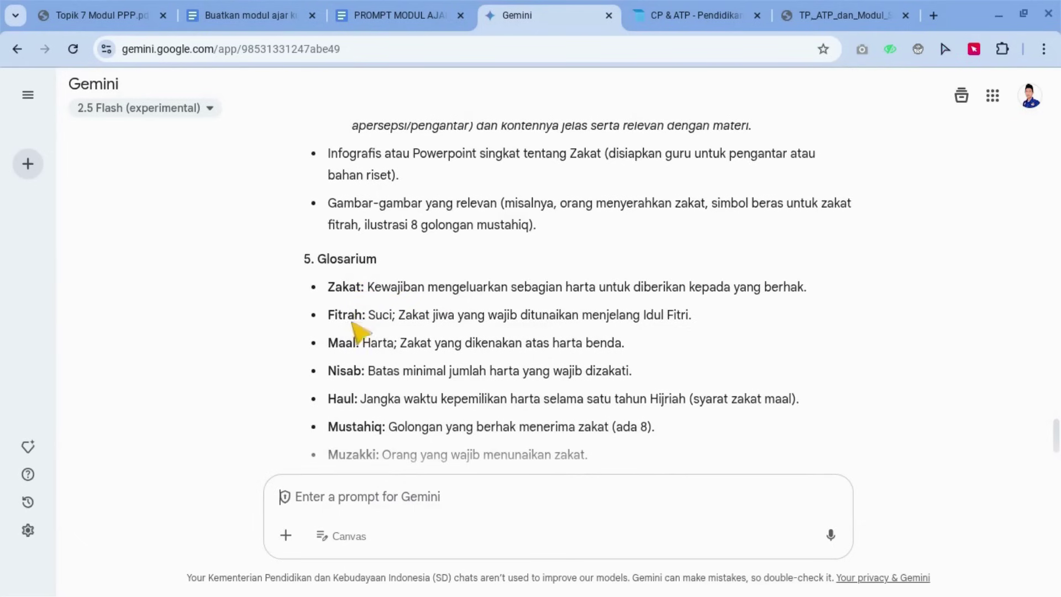
pyautogui.scroll(-7, 354, 329)
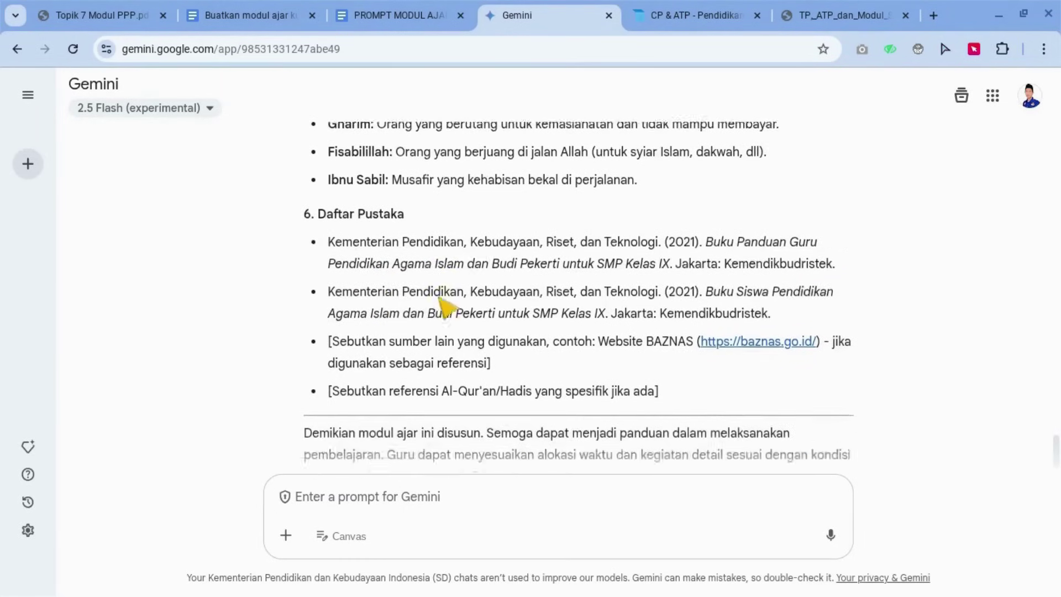
pyautogui.scroll(1, 444, 303)
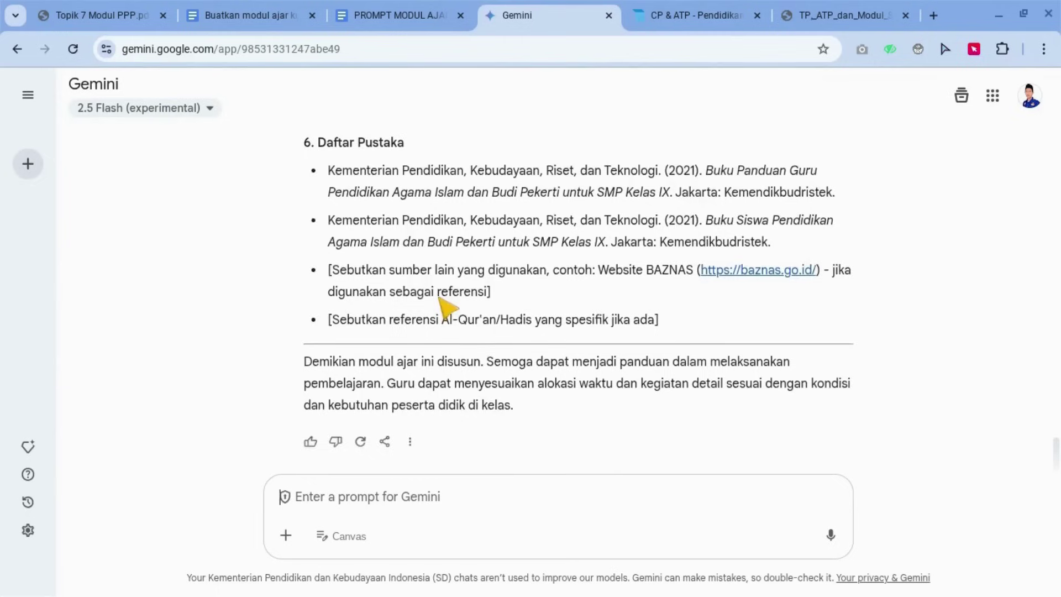
pyautogui.scroll(-1, 433, 346)
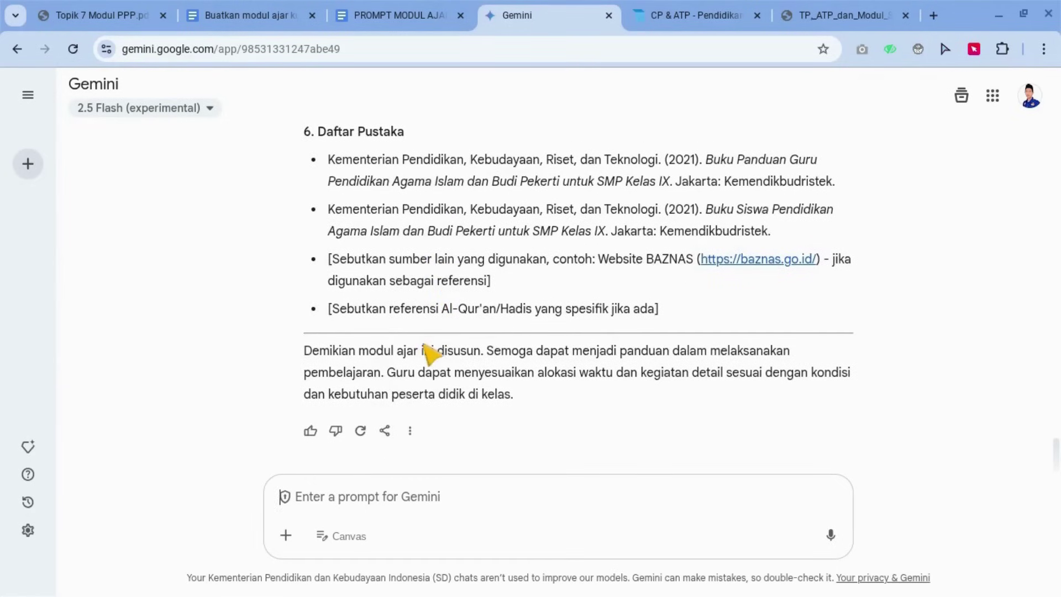
# Export the generated teaching module to Google Docs and open the new document
pyautogui.click(385, 431)
pyautogui.click(437, 376)
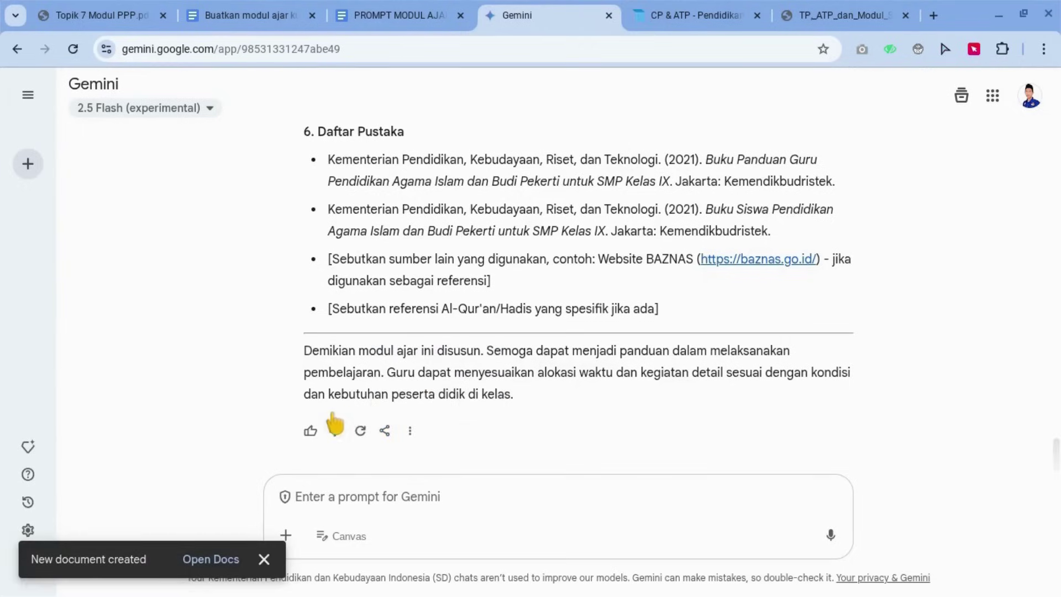
pyautogui.click(213, 561)
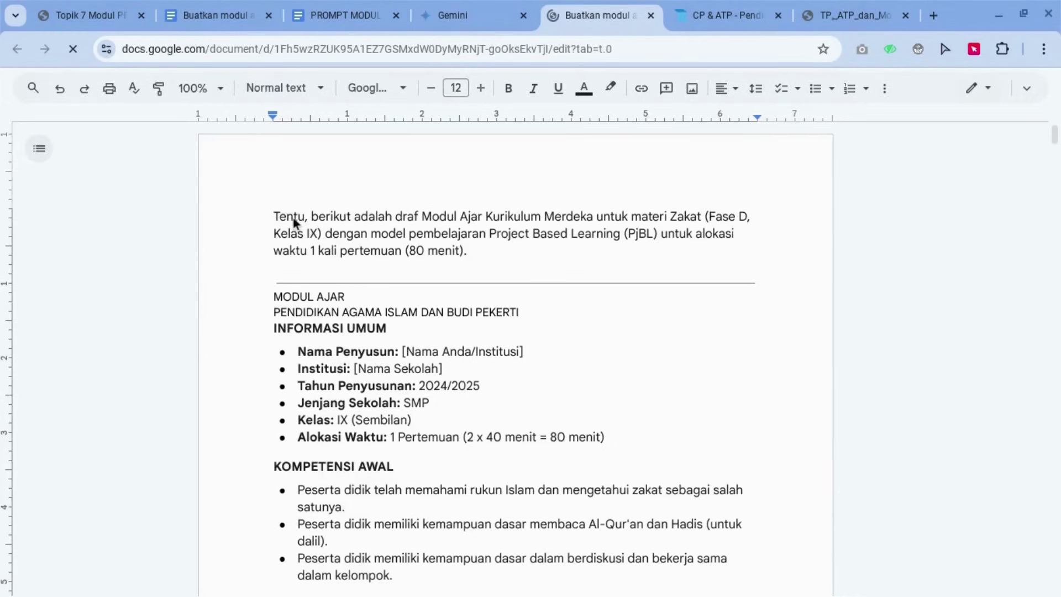
# Delete the introductory "Tentu, berikut adalah draf Modul Ajar" paragraph and the horizontal line beneath it
pyautogui.moveTo(273, 217); pyautogui.dragTo(757, 290)
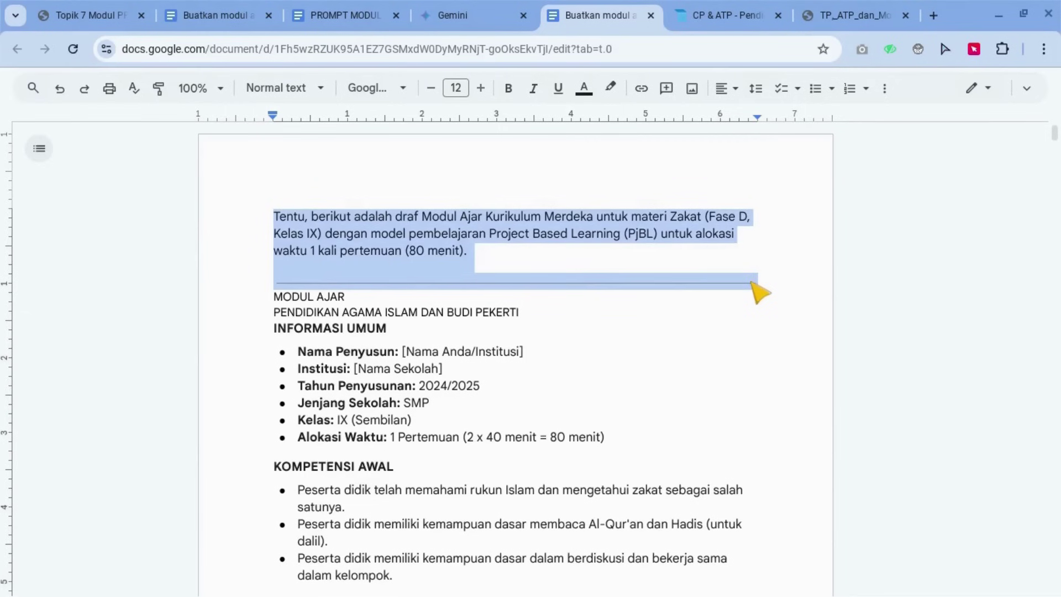
pyautogui.press('Delete')
# Centre and bold the title lines MODUL AJAR and PENDIDIKAN AGAMA ISLAM DAN BUDI PEKERTI, and add two blank lines below them
pyautogui.hotkey('shift', 'Down')
pyautogui.hotkey('shift', 'Down')
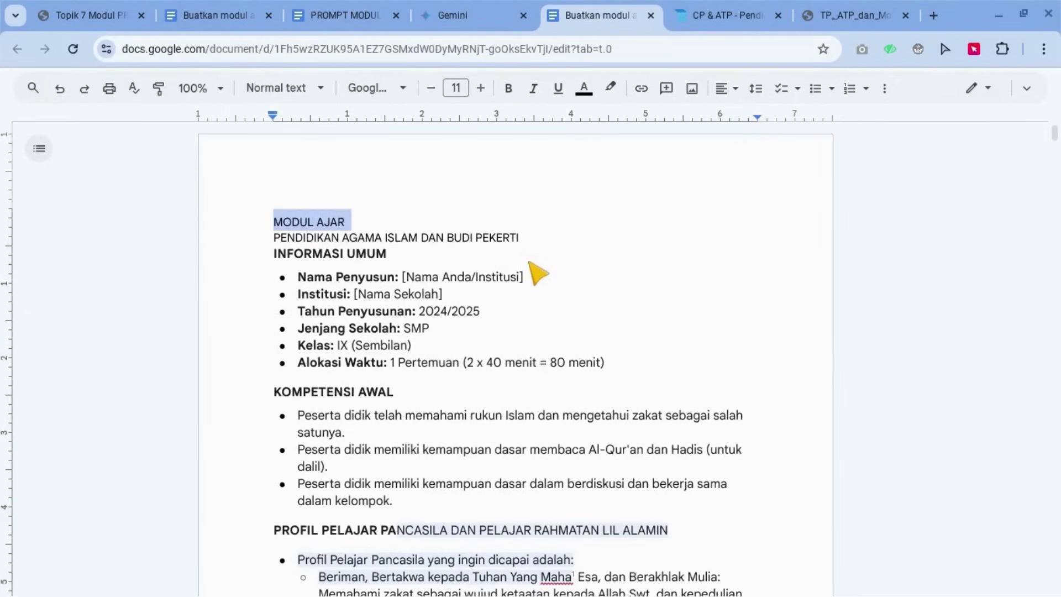
pyautogui.click(733, 95)
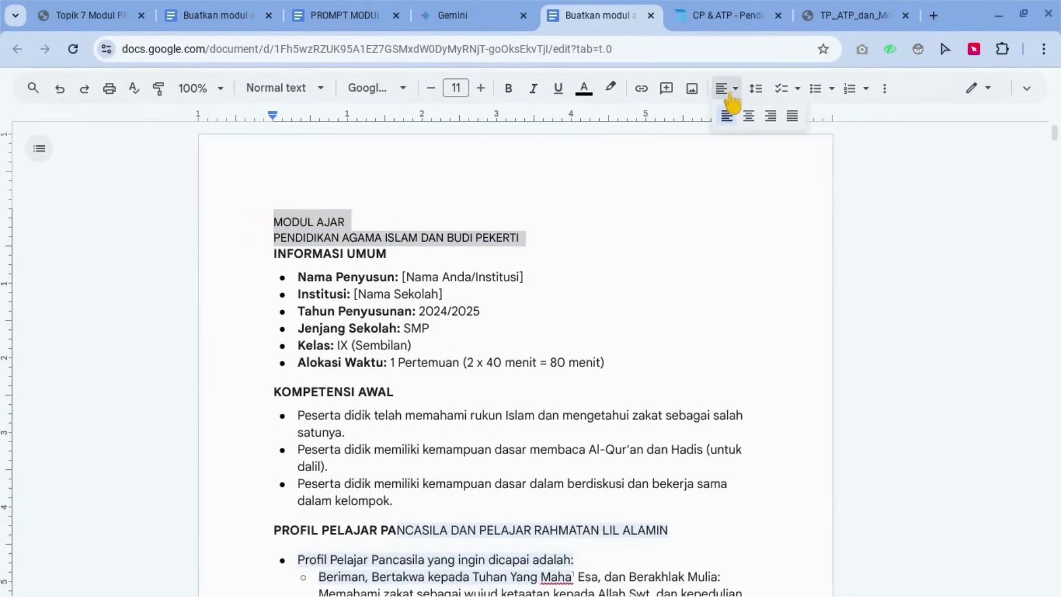
pyautogui.click(747, 117)
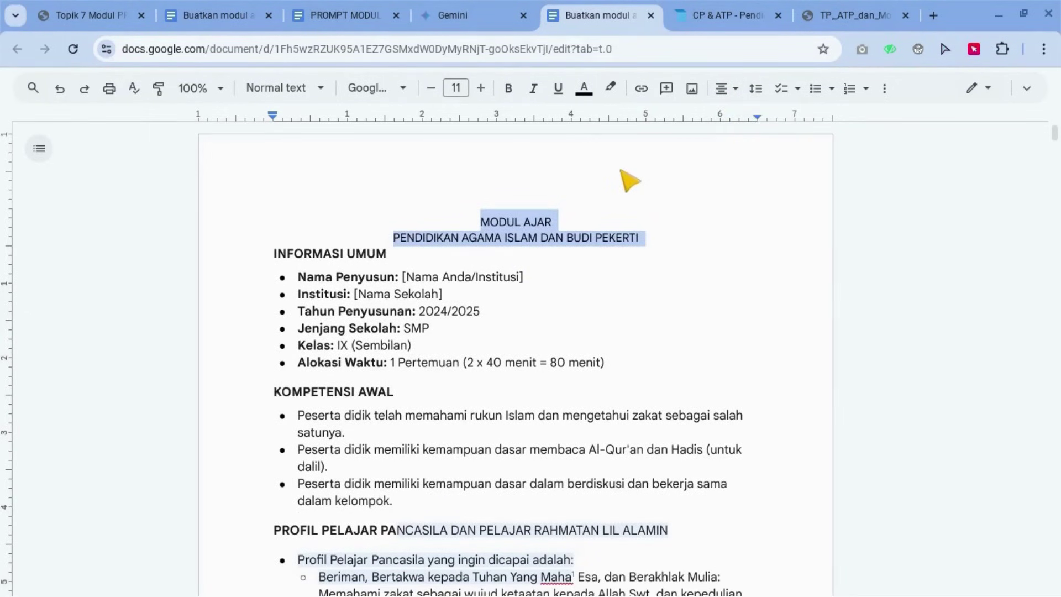
pyautogui.hotkey('ctrl', 'b')
pyautogui.click(662, 232)
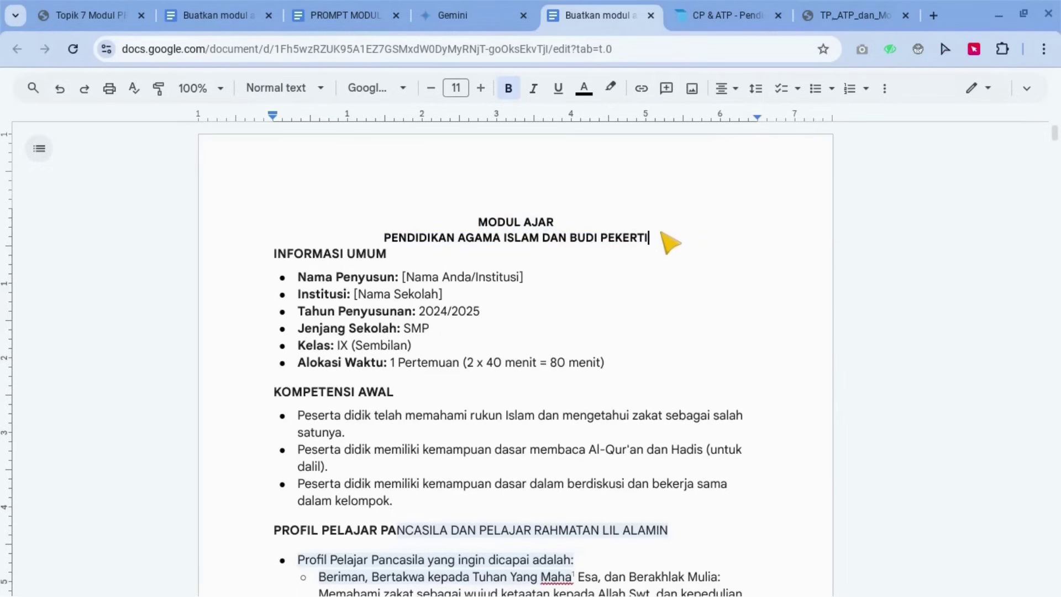
pyautogui.press('Return')
pyautogui.press('Return')
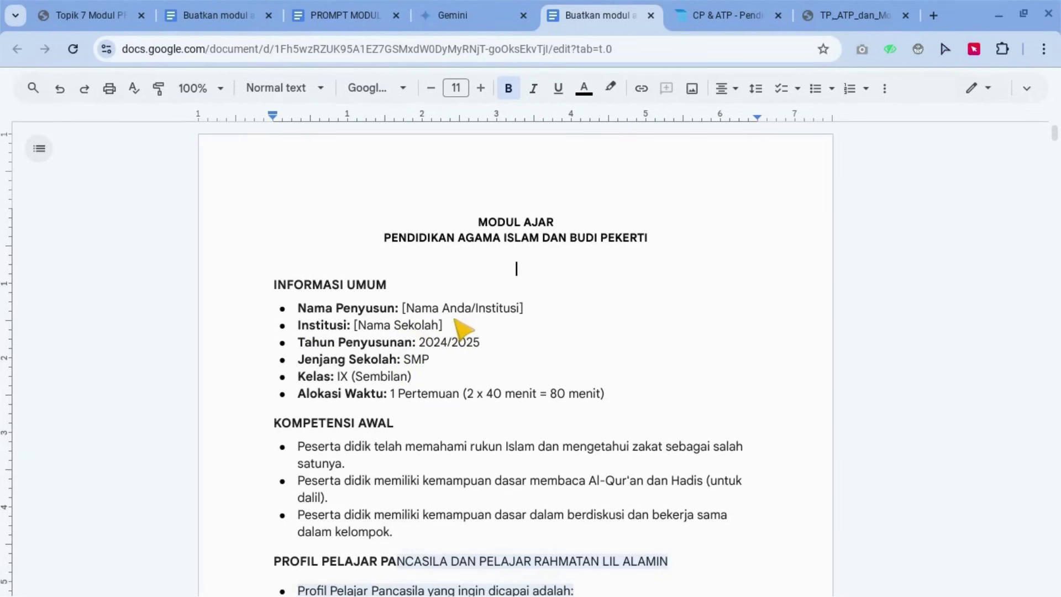
# Switch to the PROMPT MODUL AJAR document and review its list of Informasi Umum components
pyautogui.click(338, 11)
pyautogui.scroll(10, 369, 210)
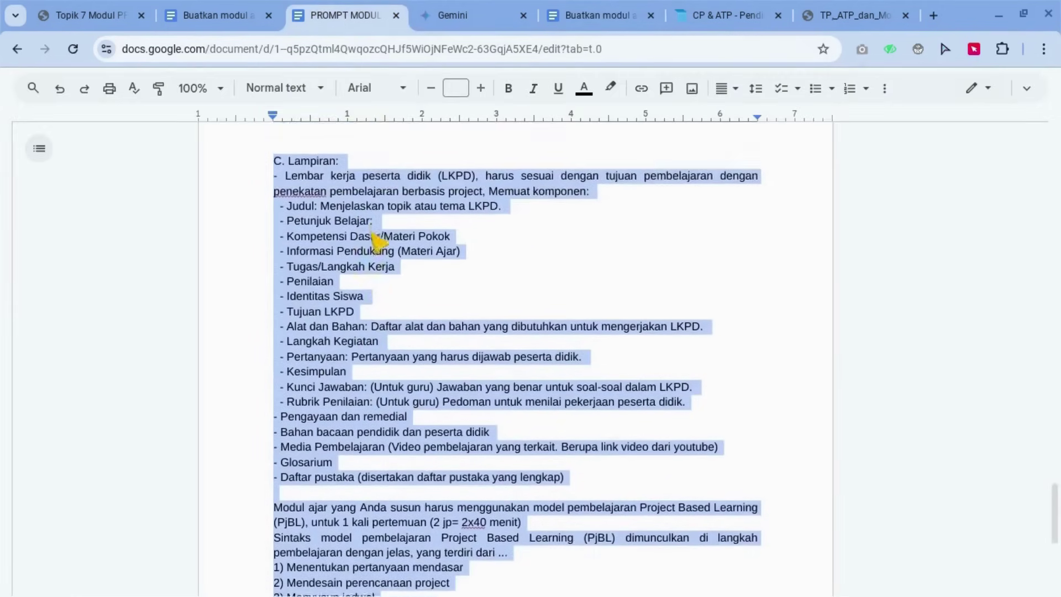
pyautogui.scroll(10, 380, 241)
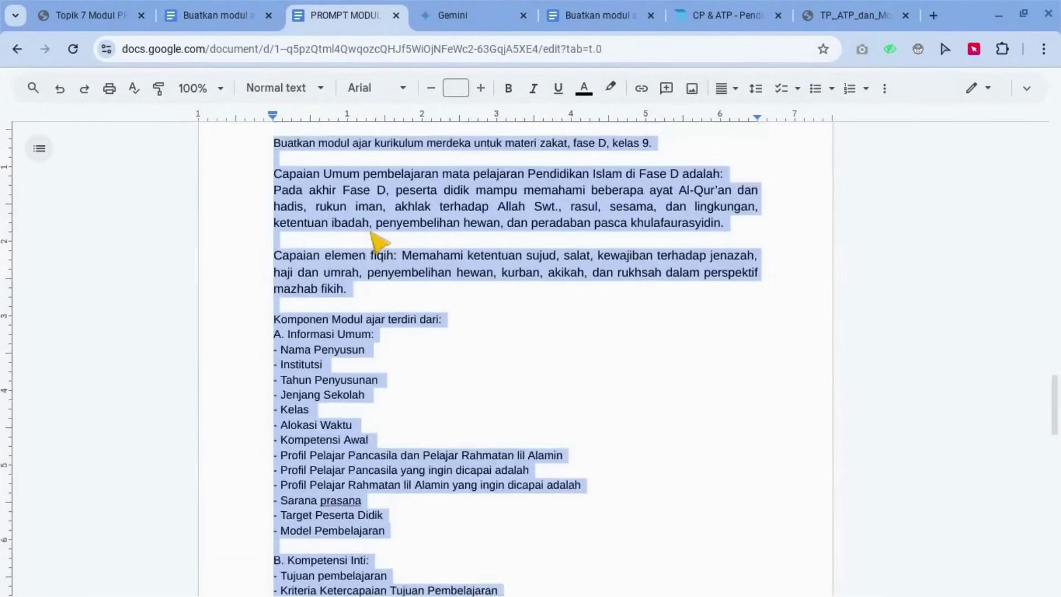
pyautogui.scroll(-3, 380, 242)
pyautogui.click(377, 332)
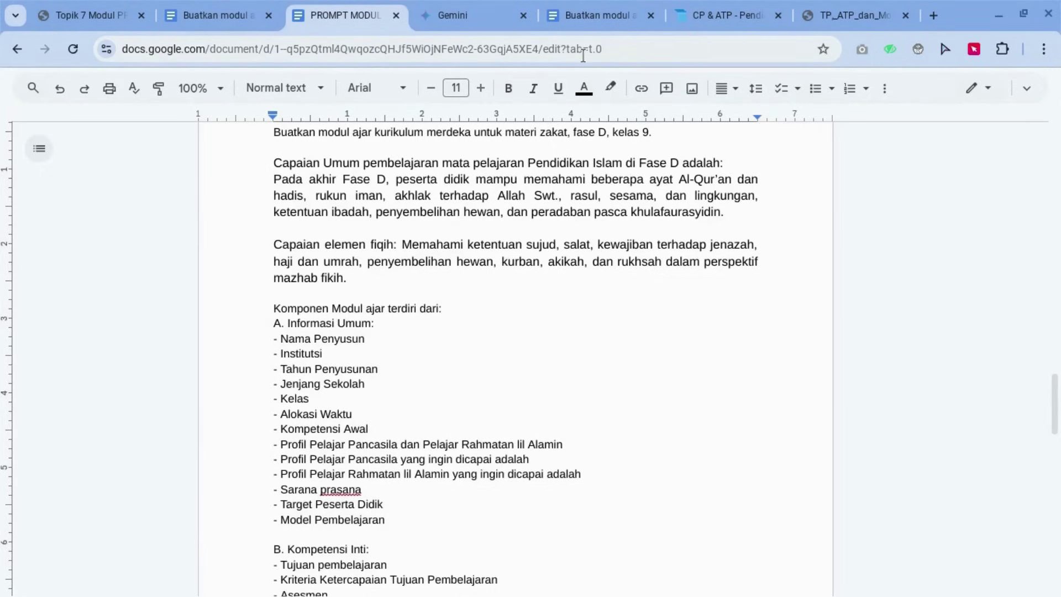
# Return to the exported module document and add an unbulleted blank line after the Rahmatan lil Alamin list, pushing SARANA PRASARANA to the next page
pyautogui.click(587, 13)
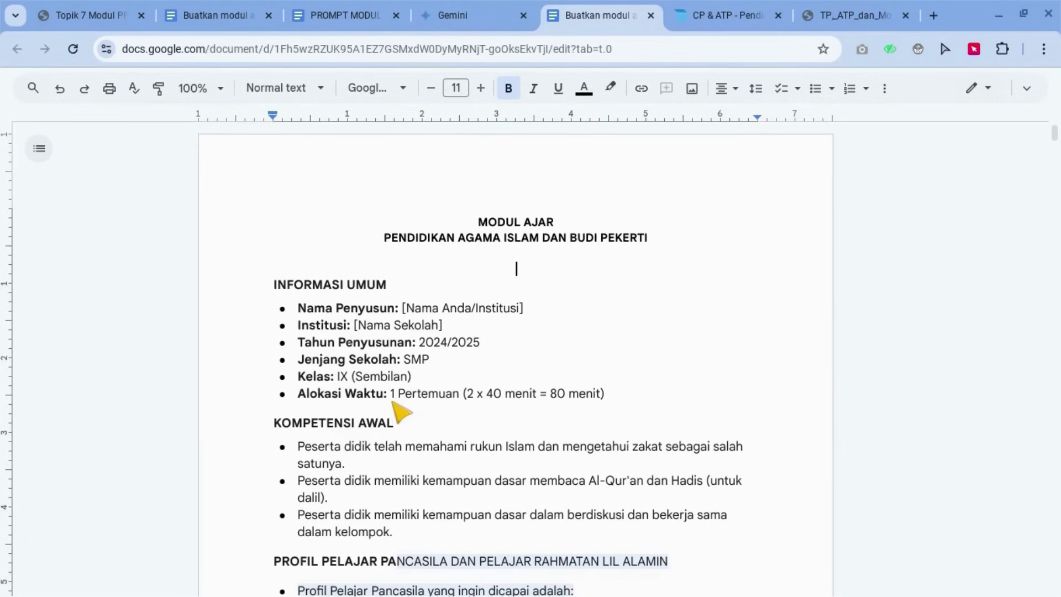
pyautogui.scroll(-2, 394, 402)
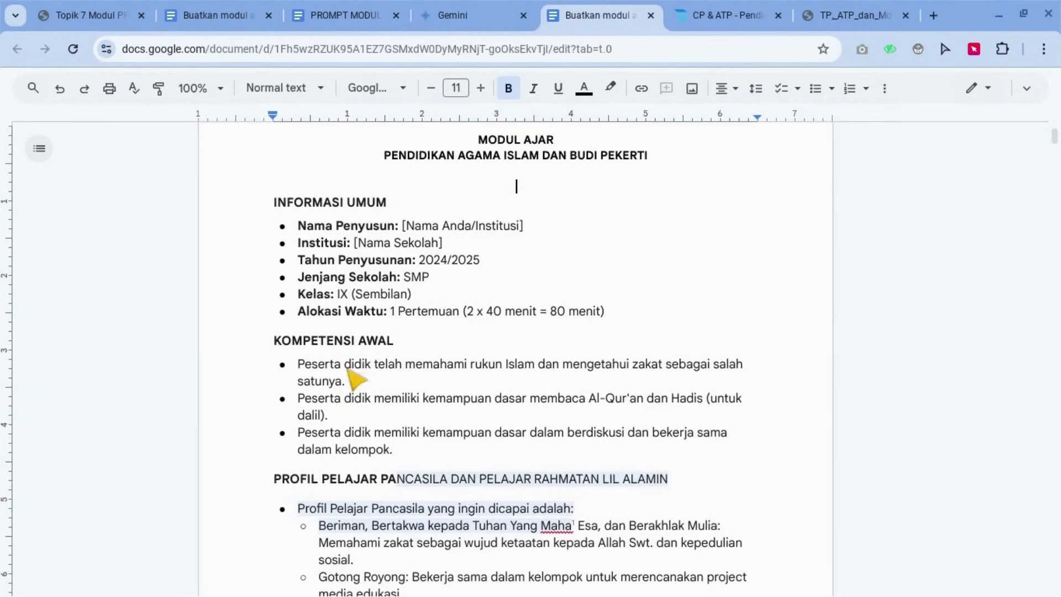
pyautogui.scroll(-7, 354, 362)
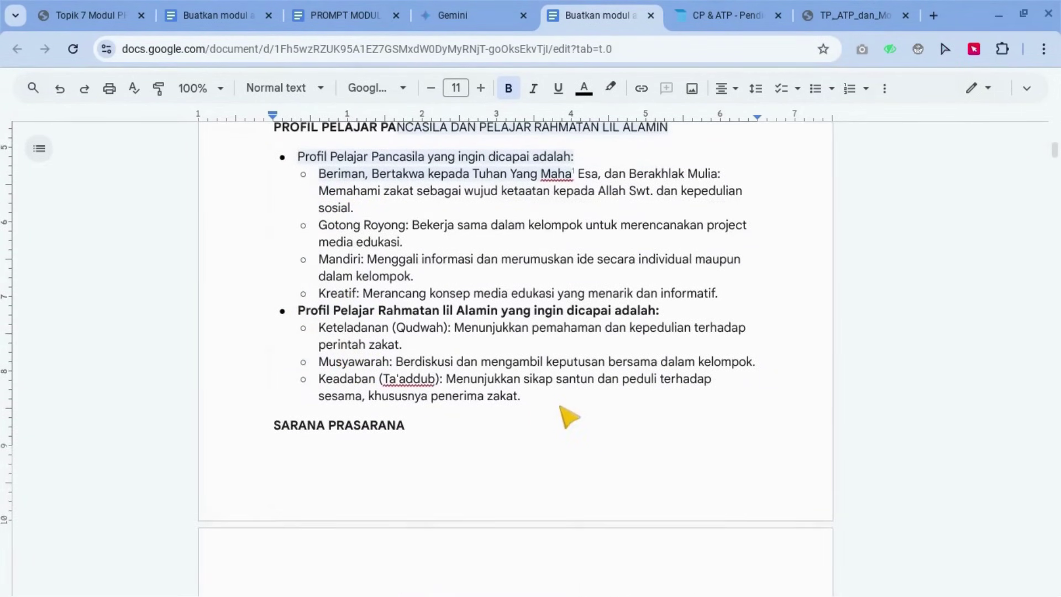
pyautogui.click(554, 401)
pyautogui.press('Return')
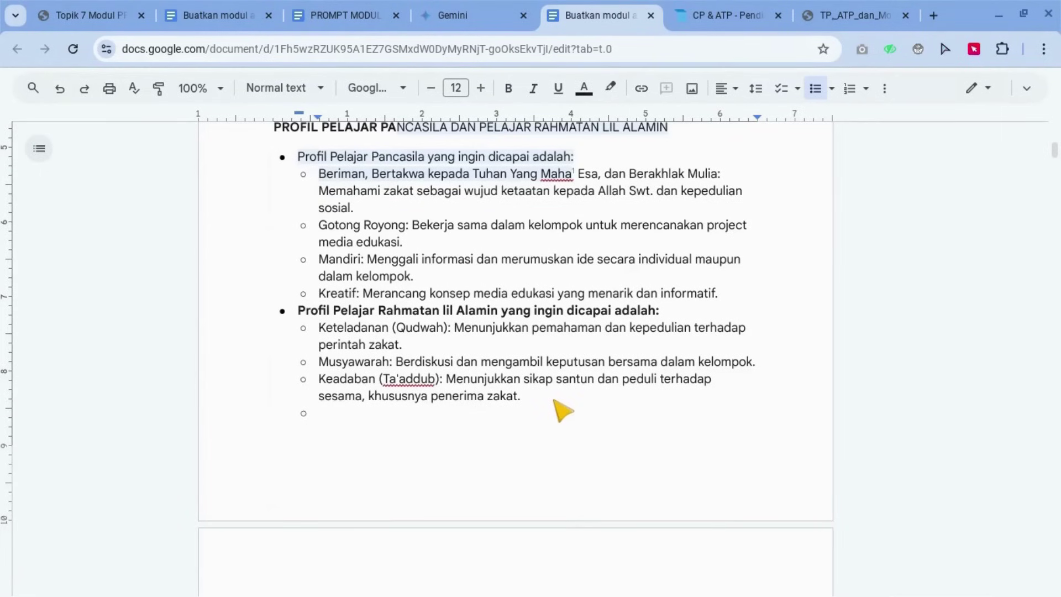
pyautogui.press('BackSpace')
# Add blank lines below the PERTANYAAN PEMANTIK list so the KEGIATAN PEMBELAJARAN heading and table start on a new page
pyautogui.scroll(-6, 563, 410)
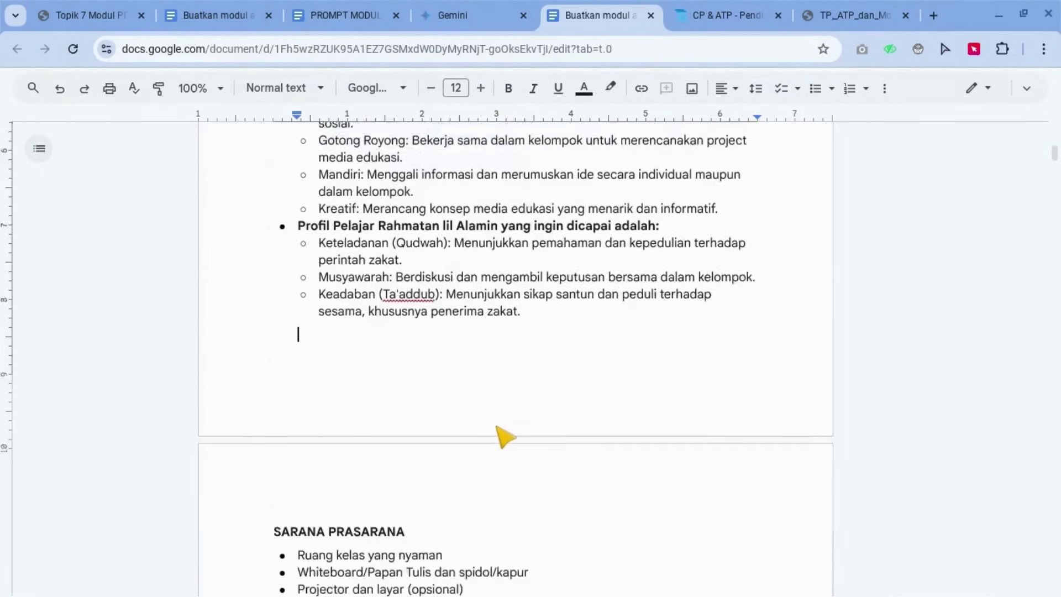
pyautogui.scroll(-3, 503, 436)
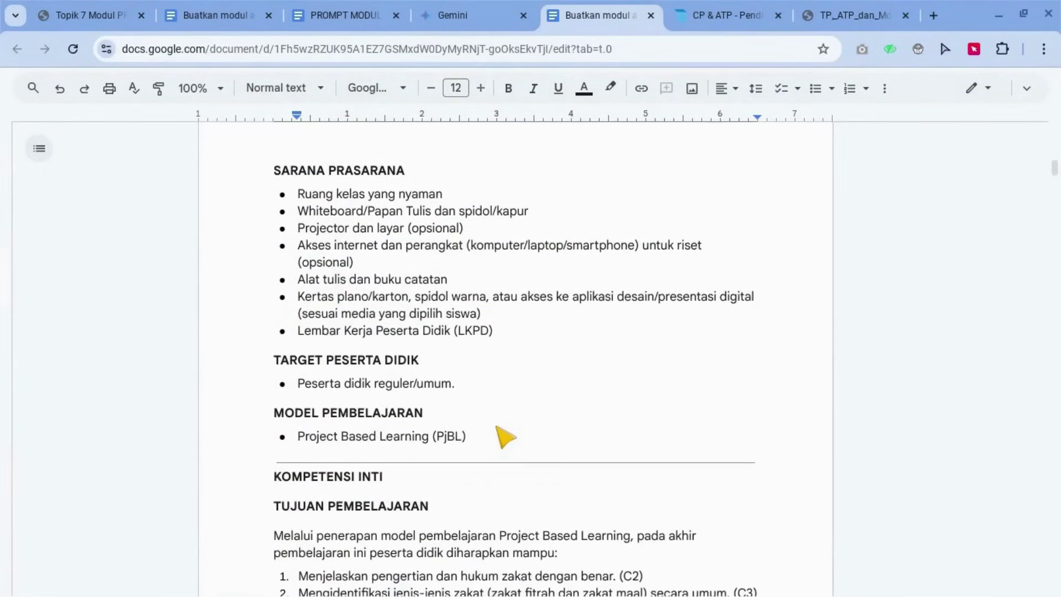
pyautogui.scroll(-3, 439, 439)
pyautogui.scroll(-9, 440, 440)
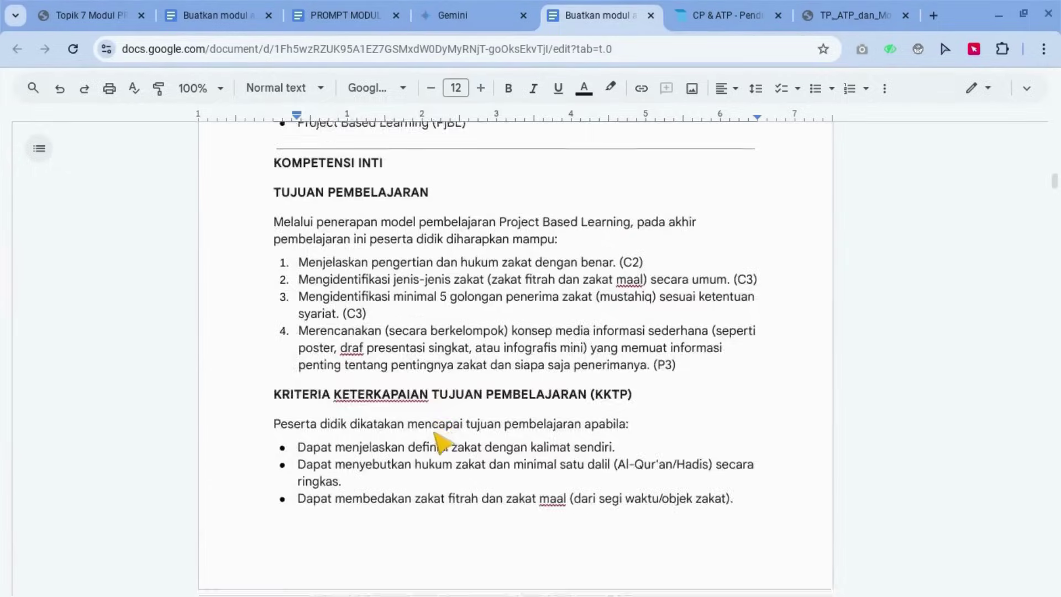
pyautogui.scroll(-9, 442, 442)
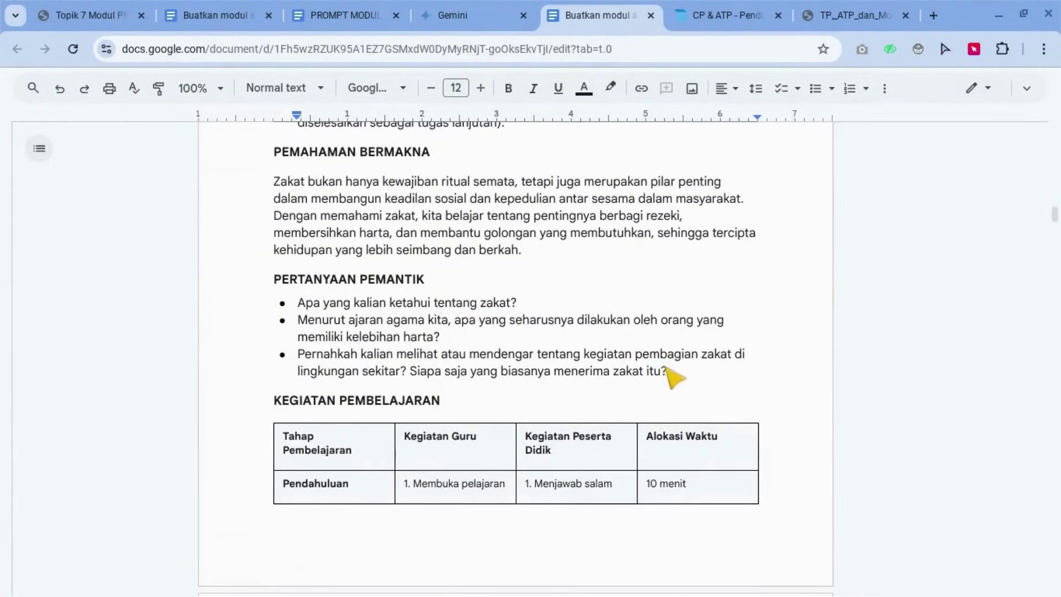
pyautogui.click(704, 381)
pyautogui.press('Return')
pyautogui.press('Return')
pyautogui.press('Return')
pyautogui.press('Return')
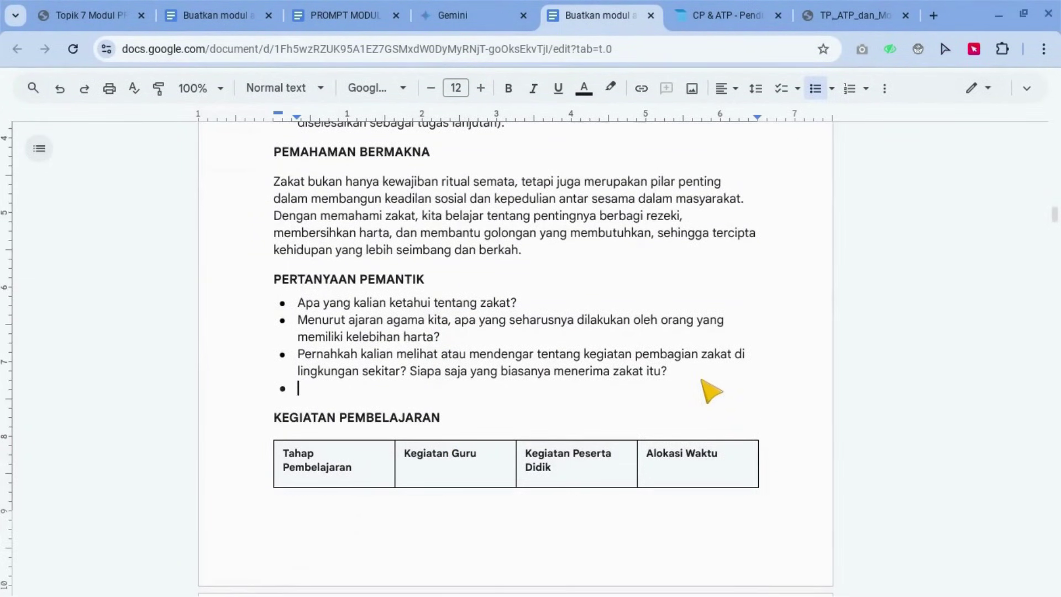
pyautogui.press('Return')
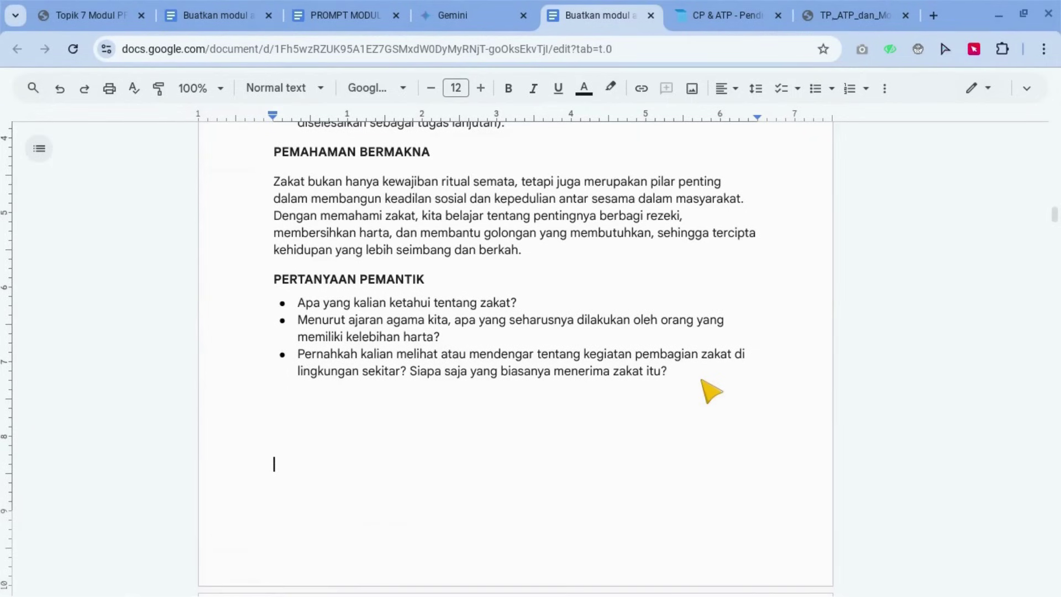
# Narrow the Tahap Pembelajaran and Alokasi Waktu columns of the KEGIATAN PEMBELAJARAN table to widen the Kegiatan Guru and Kegiatan Peserta Didik columns
pyautogui.scroll(-7, 613, 363)
pyautogui.scroll(-2, 619, 363)
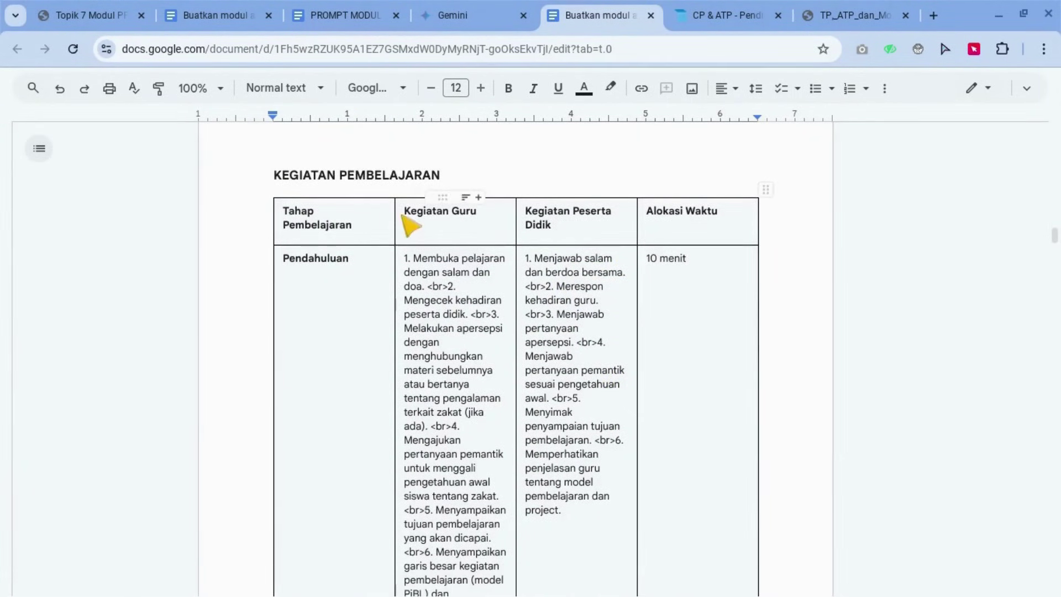
pyautogui.click(396, 221)
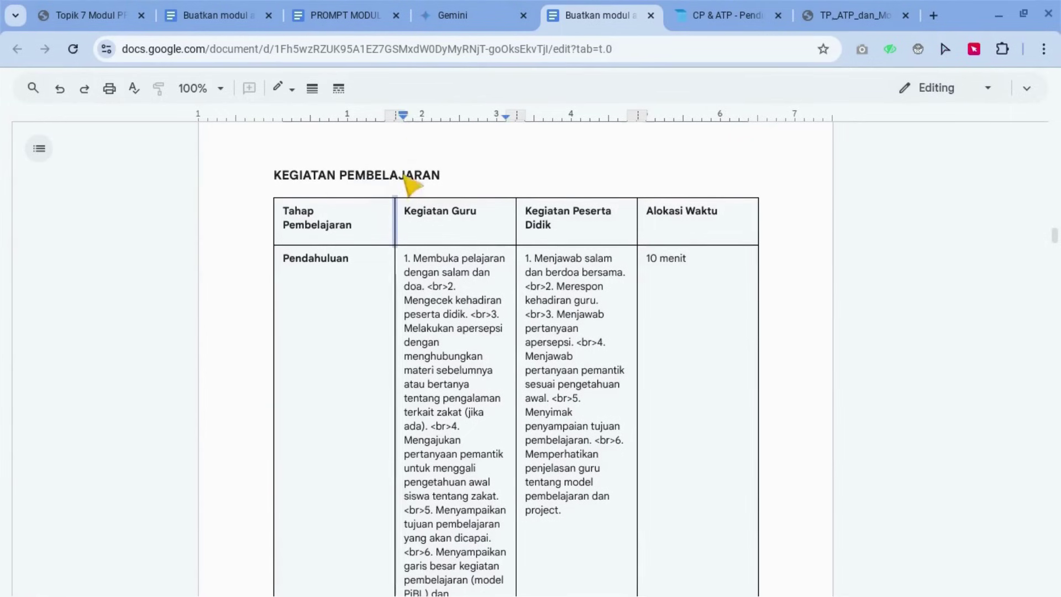
pyautogui.moveTo(395, 116); pyautogui.dragTo(357, 116)
pyautogui.moveTo(513, 115); pyautogui.dragTo(534, 115)
pyautogui.moveTo(644, 115); pyautogui.dragTo(692, 123)
pyautogui.click(486, 276)
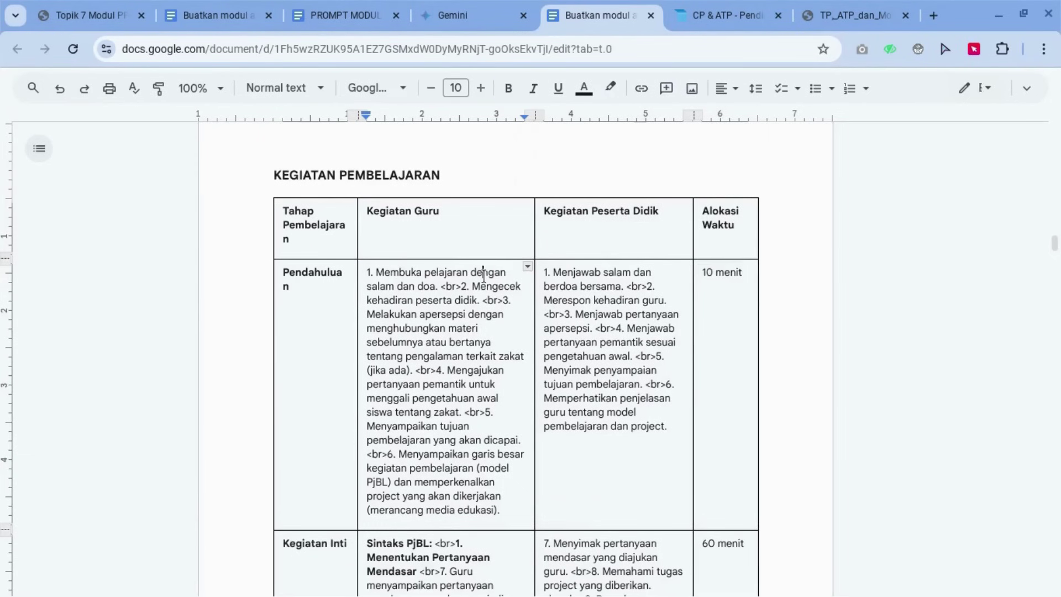
# Delete the <br> tag before item 2 in the Pendahuluan Kegiatan Guru cell and widen the Tahap Pembelajaran column until its words fit unbroken
pyautogui.scroll(-1, 484, 275)
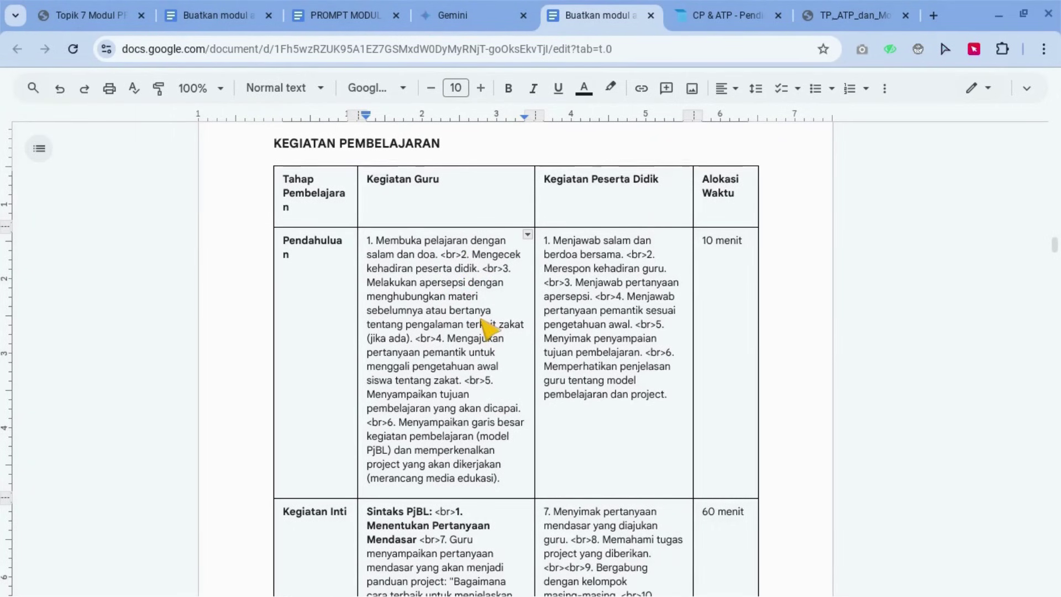
pyautogui.press('BackSpace')
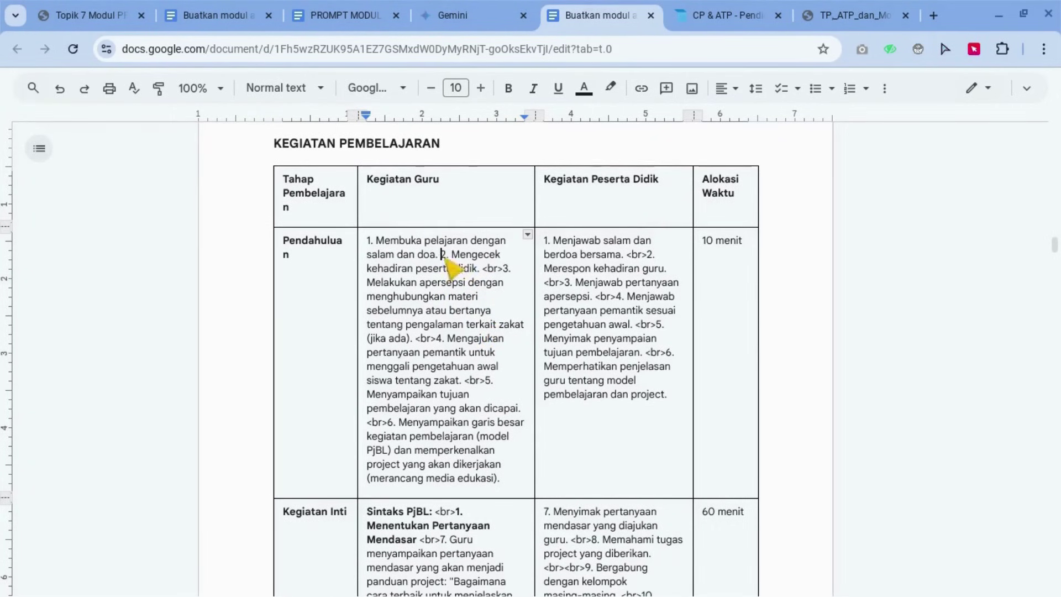
pyautogui.moveTo(355, 116); pyautogui.dragTo(369, 116)
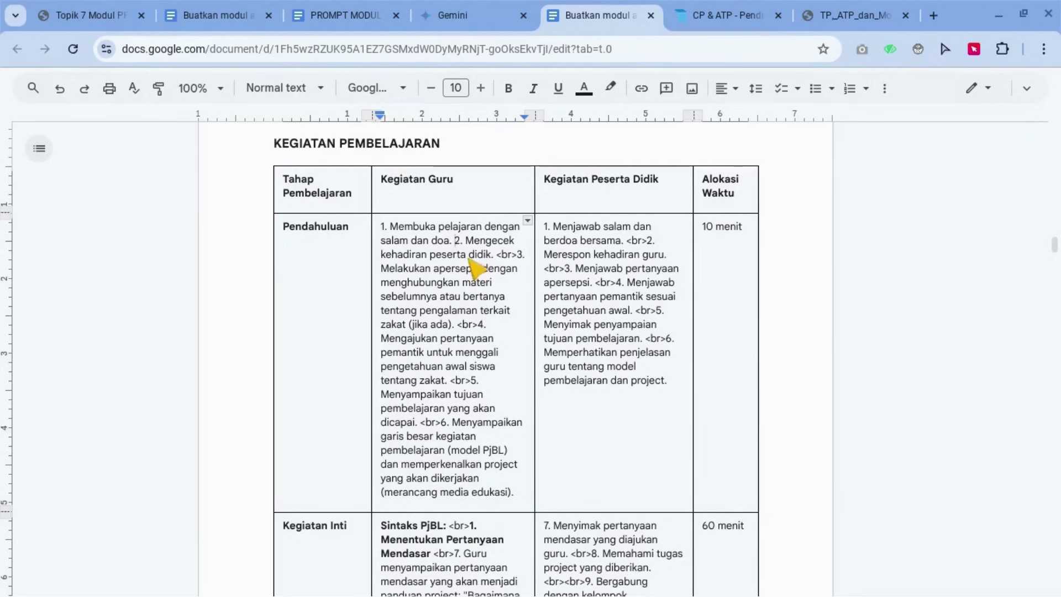
# Replace the <br> tag after "Sintaks PjBL:" in the Kegiatan Inti row with a real line break
pyautogui.scroll(-3, 470, 346)
pyautogui.scroll(-1, 469, 345)
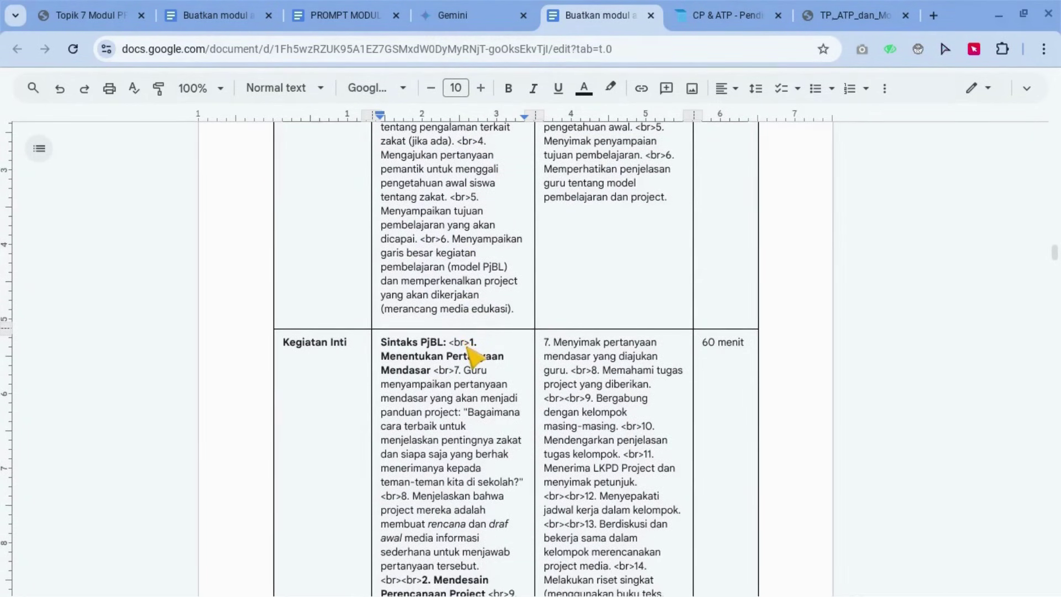
pyautogui.press('Right')
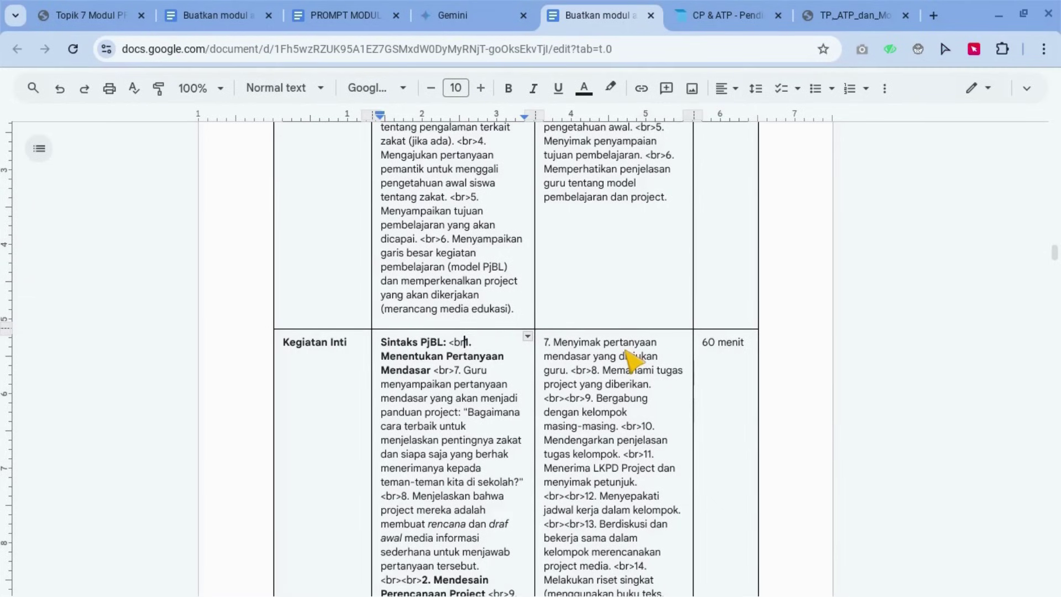
pyautogui.press('BackSpace')
pyautogui.press('Return')
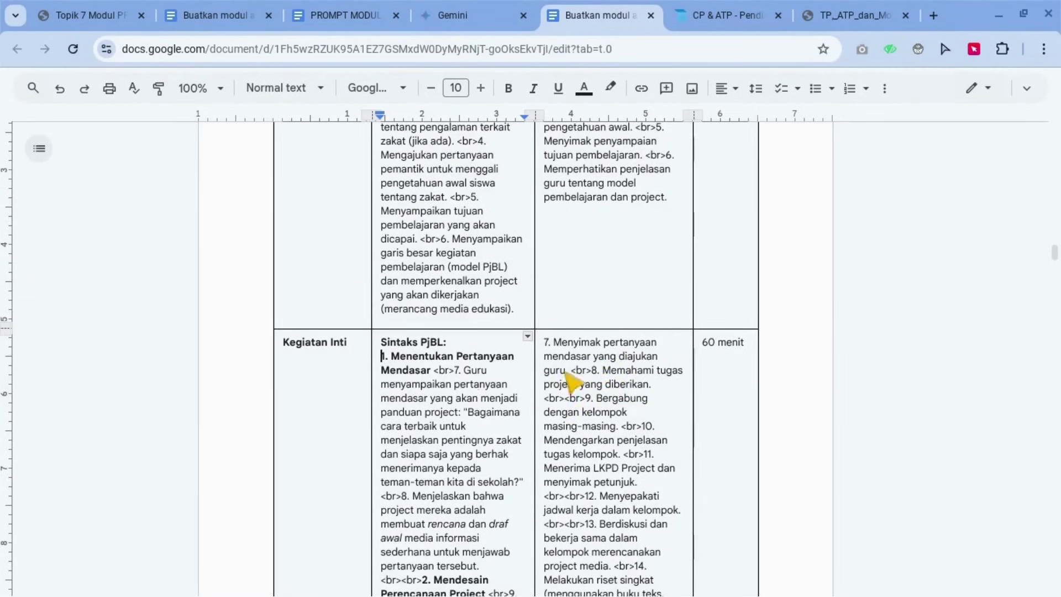
# Delete the duplicate LAMPIRAN heading above C. LAMPIRAN, following the Refleksi Pendidik section
pyautogui.scroll(-1, 473, 376)
pyautogui.scroll(-2, 467, 366)
pyautogui.scroll(-20, 546, 355)
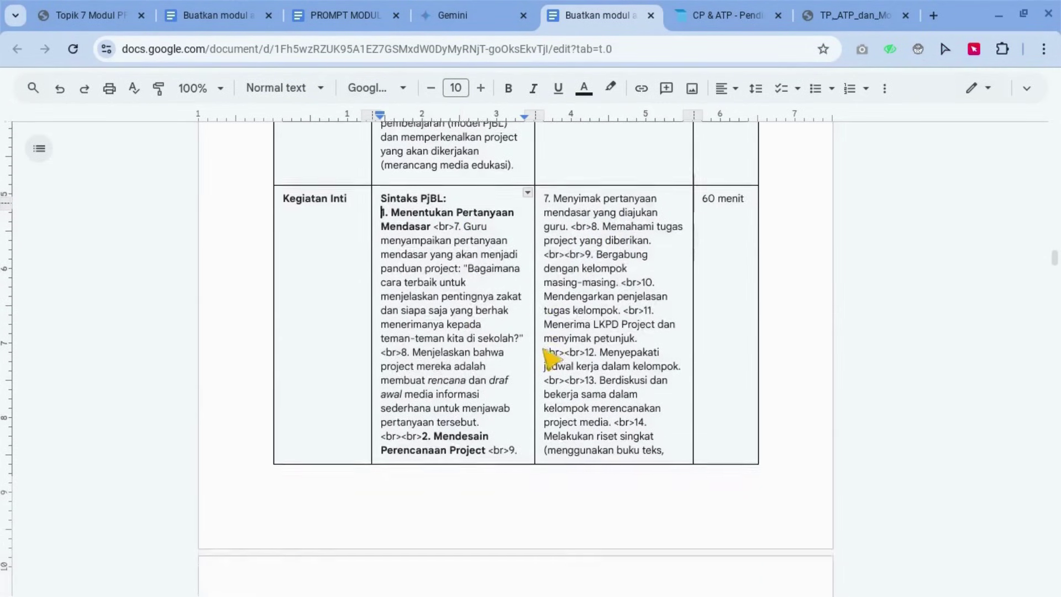
pyautogui.click(547, 353)
pyautogui.scroll(-4, 555, 340)
pyautogui.scroll(-2, 563, 349)
pyautogui.scroll(-5, 434, 373)
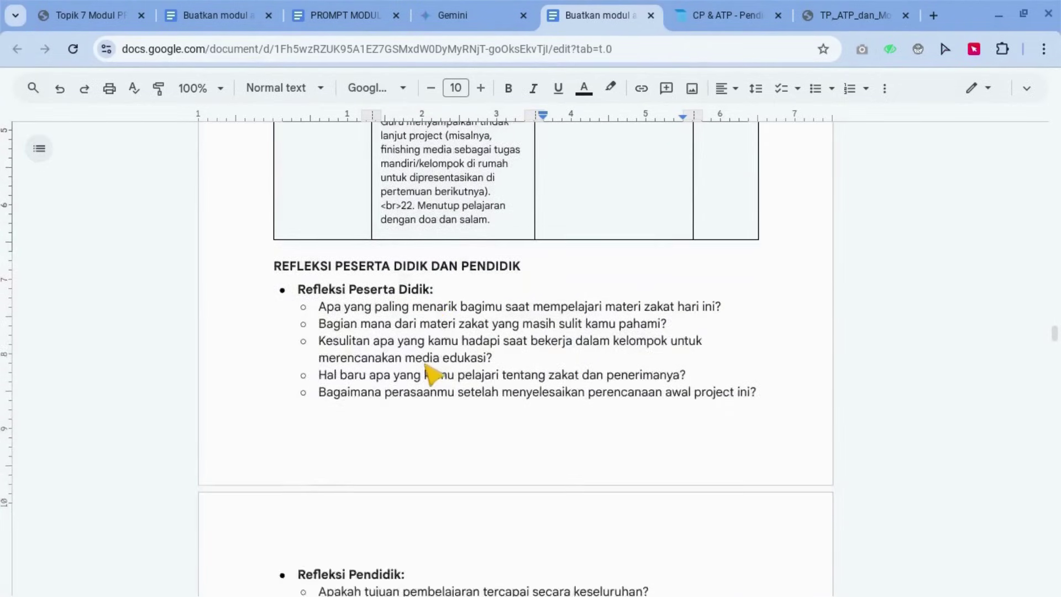
pyautogui.scroll(-3, 434, 375)
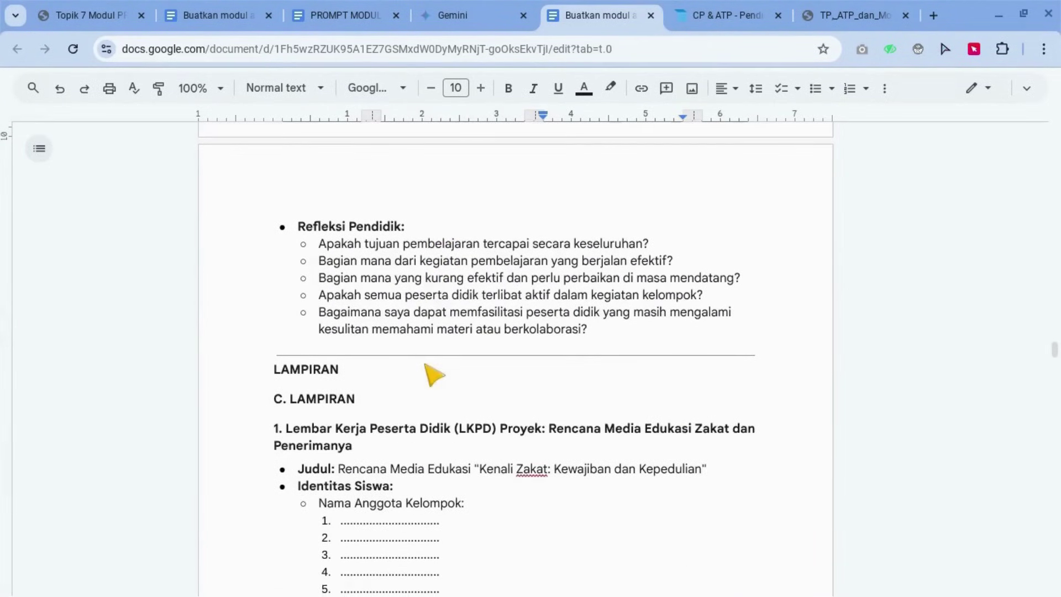
pyautogui.moveTo(340, 370); pyautogui.dragTo(266, 374)
pyautogui.press('BackSpace')
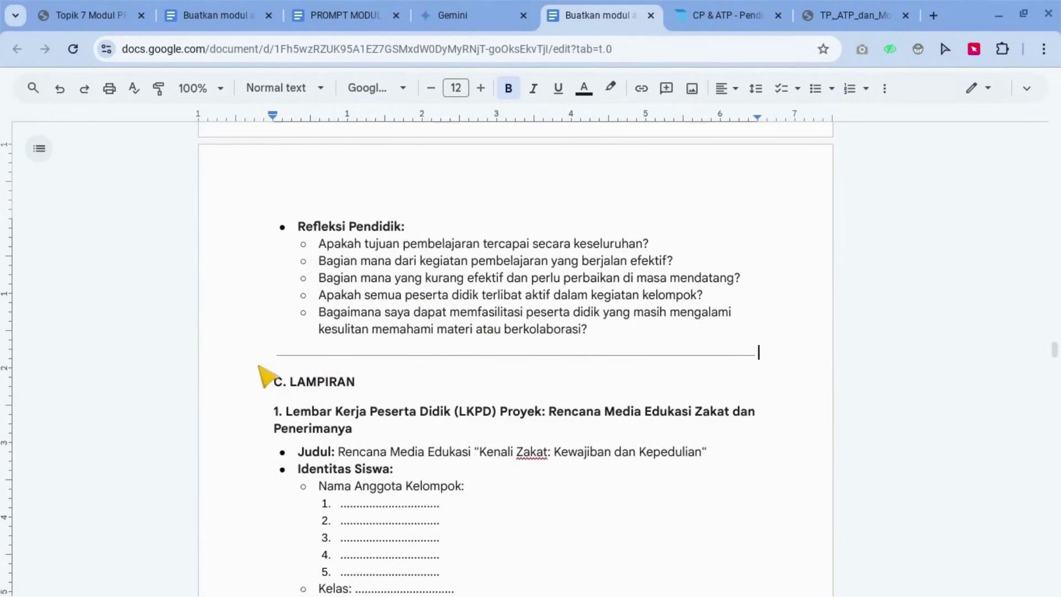
# Review the attachments from the LKPD and project rubric through Pengayaan dan Remedial and Media Pembelajaran to the Glosarium
pyautogui.scroll(-5, 273, 409)
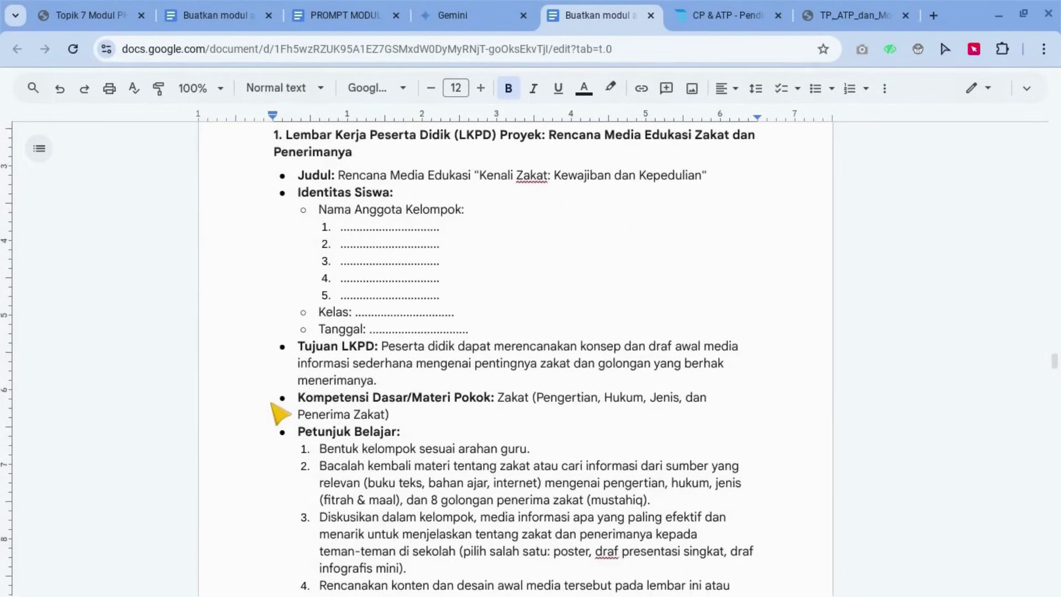
pyautogui.scroll(-10, 423, 371)
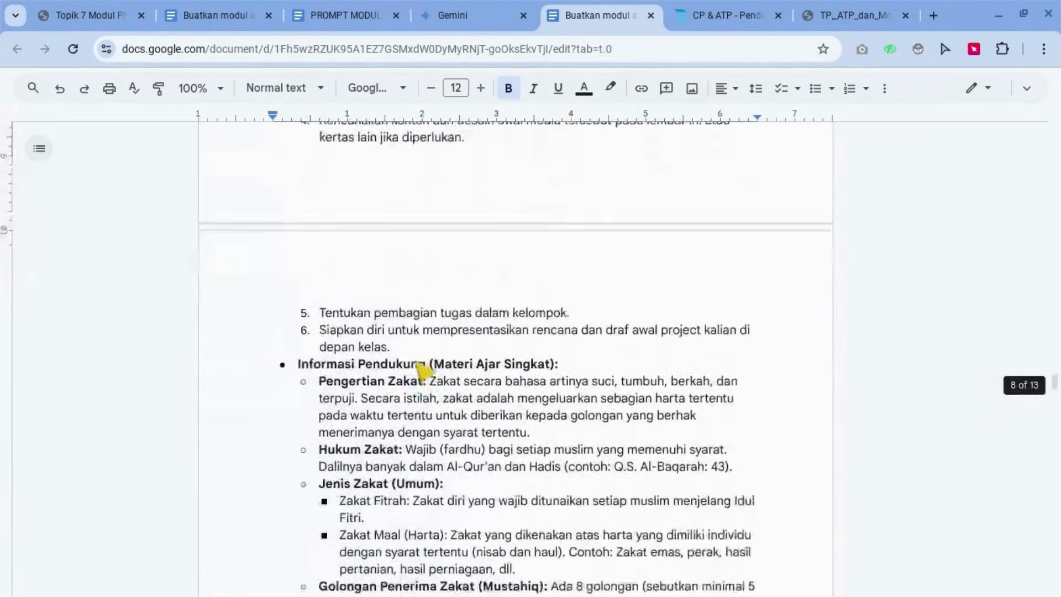
pyautogui.scroll(-12, 423, 371)
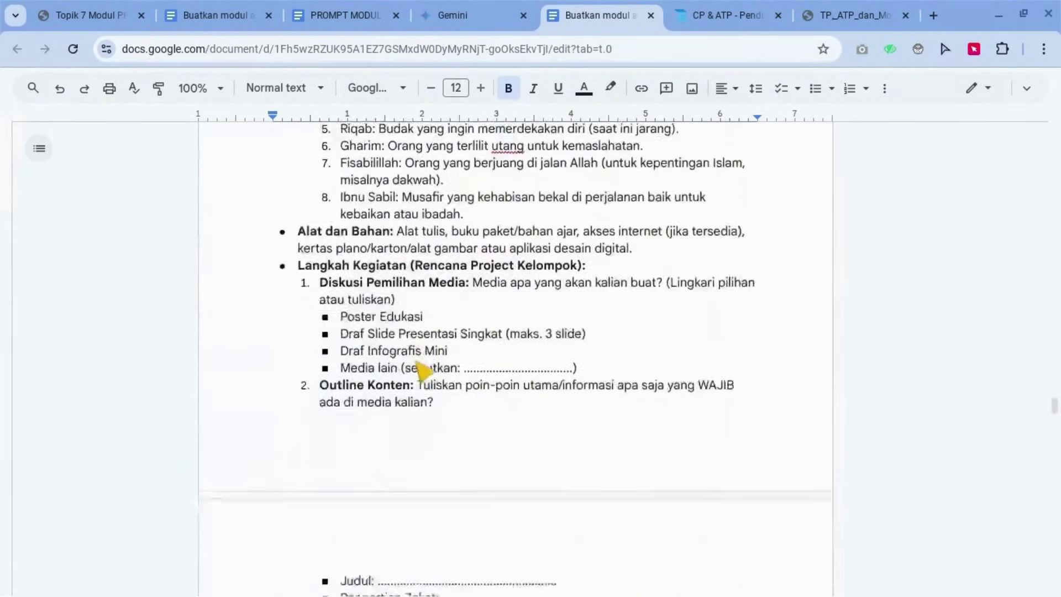
pyautogui.scroll(-8, 424, 371)
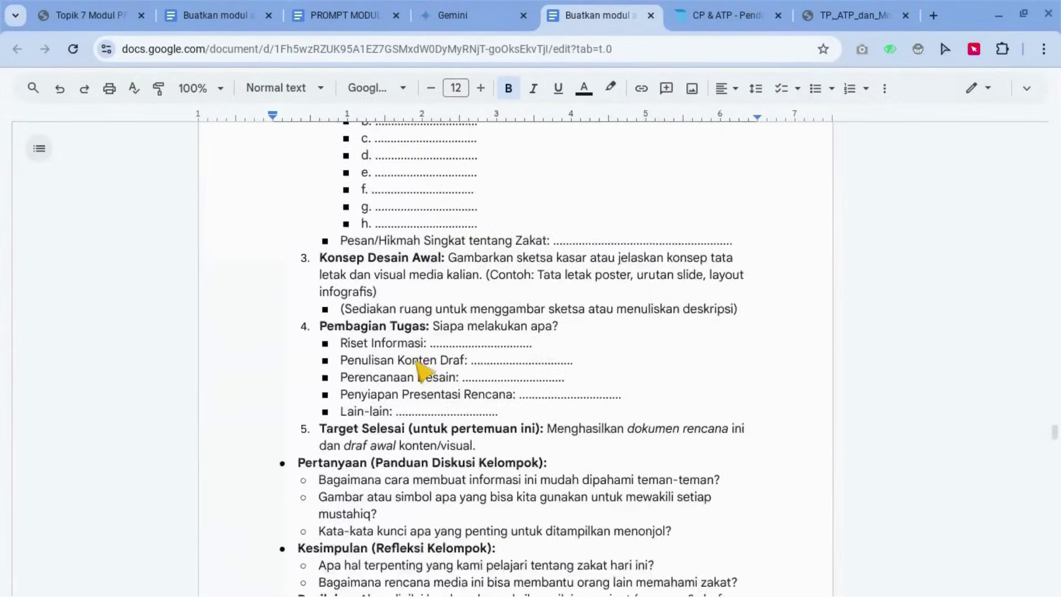
pyautogui.scroll(-2, 424, 371)
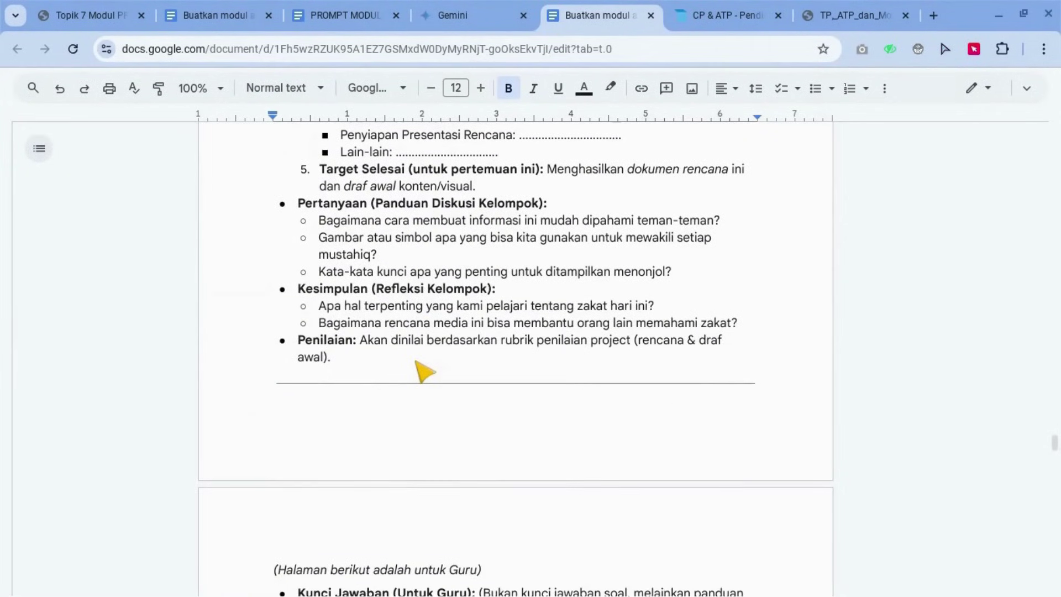
pyautogui.scroll(-7, 424, 371)
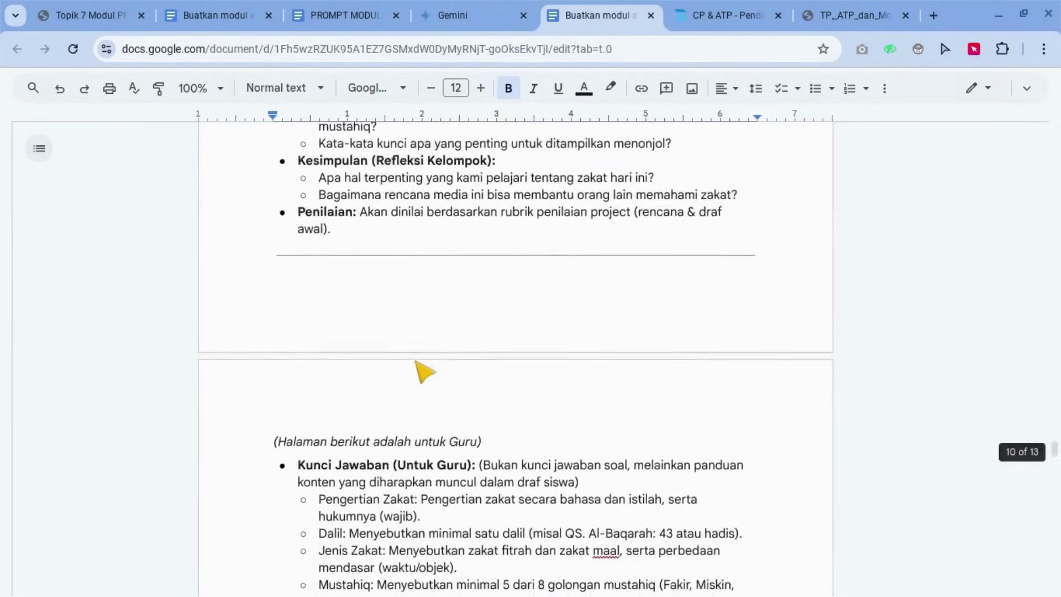
pyautogui.scroll(-1, 418, 361)
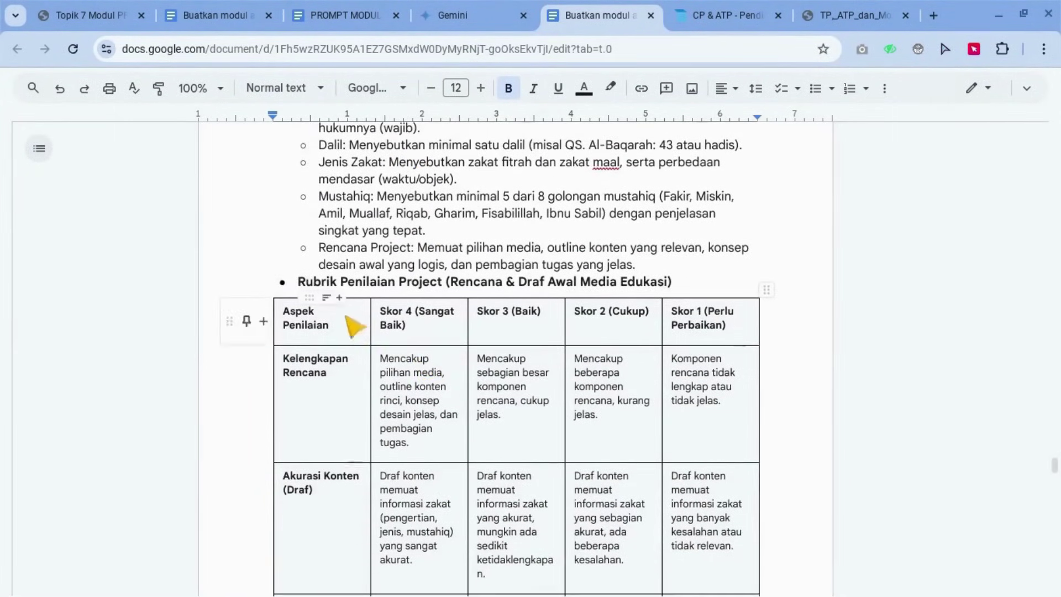
pyautogui.scroll(-1, 497, 348)
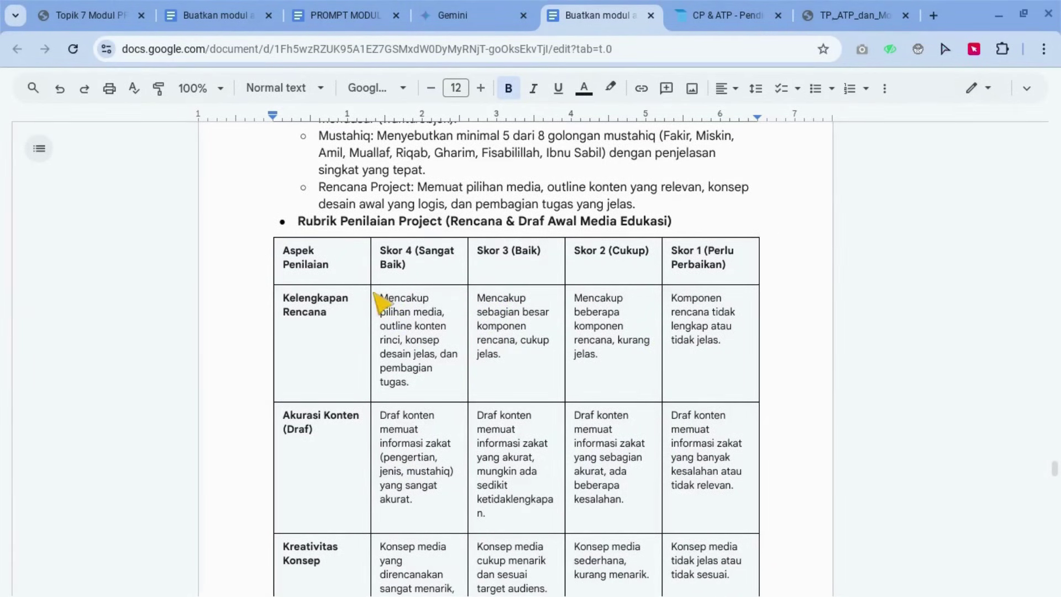
pyautogui.scroll(-2, 472, 323)
pyautogui.scroll(1, 474, 325)
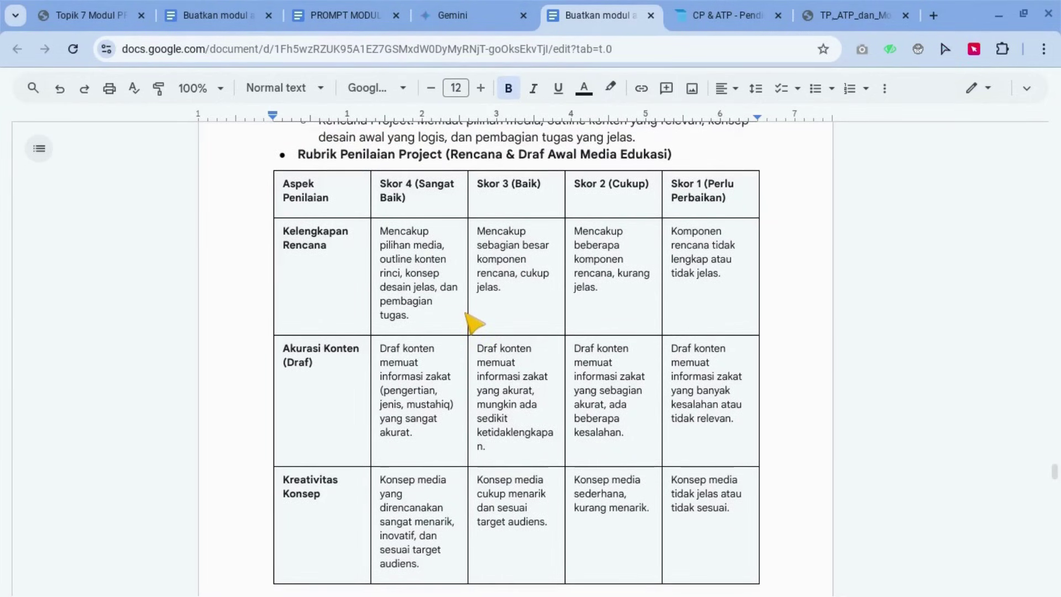
pyautogui.scroll(-4, 398, 276)
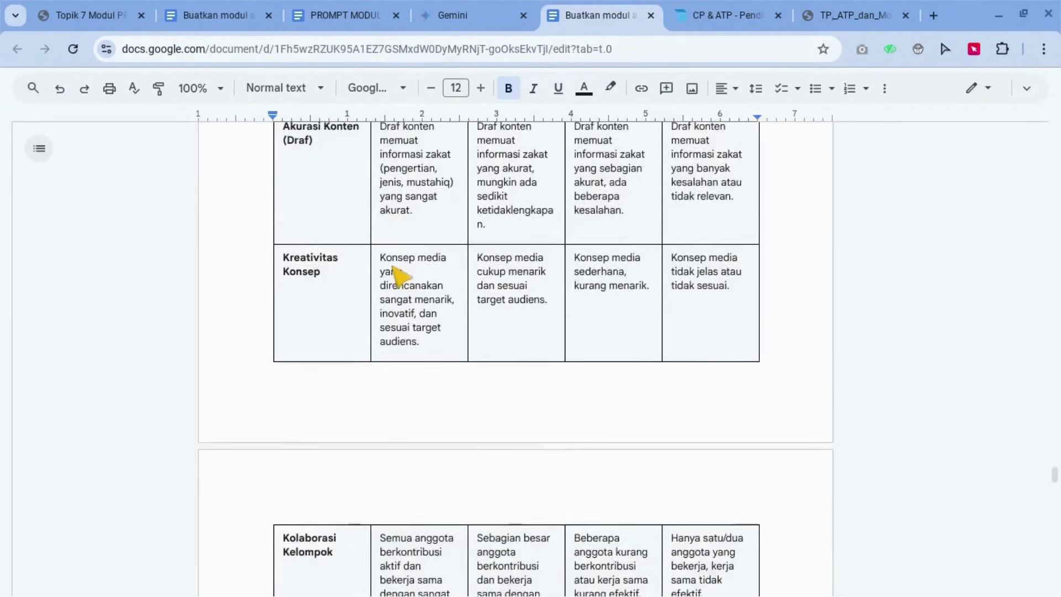
pyautogui.scroll(-8, 398, 274)
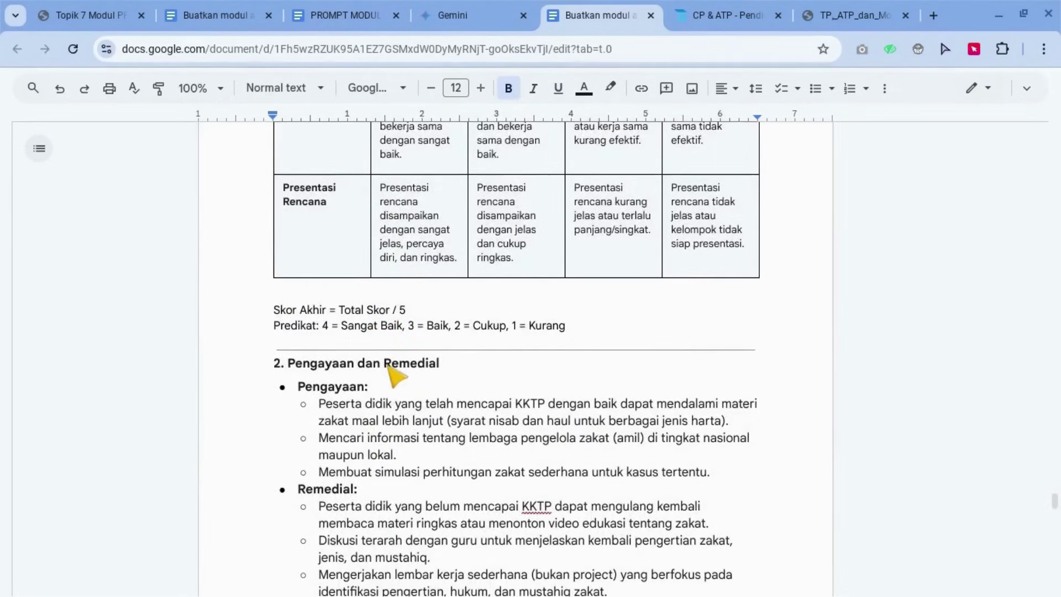
pyautogui.scroll(-12, 396, 376)
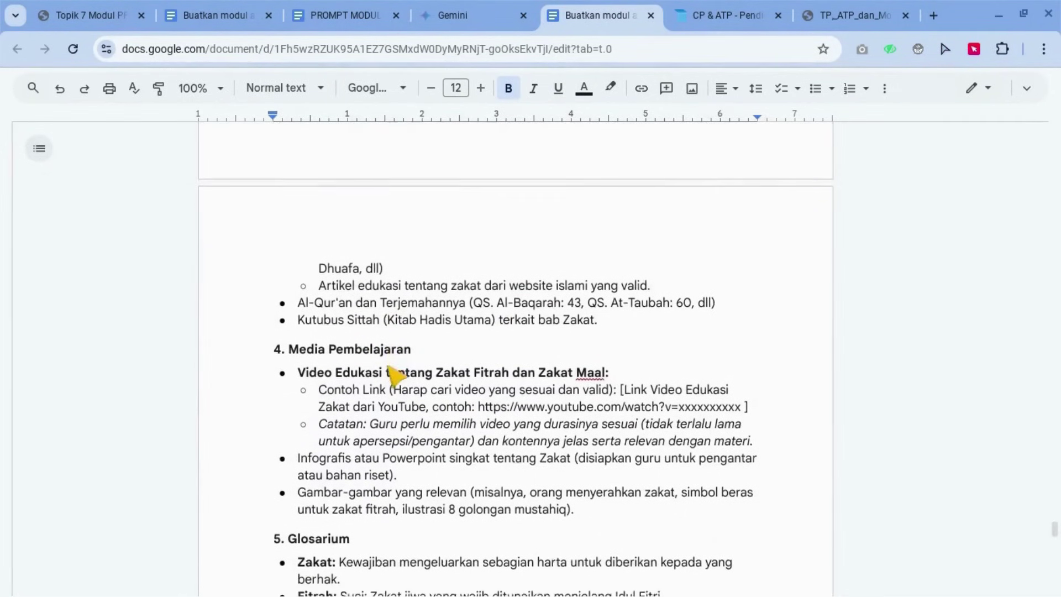
# Delete the Infografis atau Powerpoint and Gambar-gambar yang relevan bullets from the 4. Media Pembelajaran section
pyautogui.scroll(-2, 392, 375)
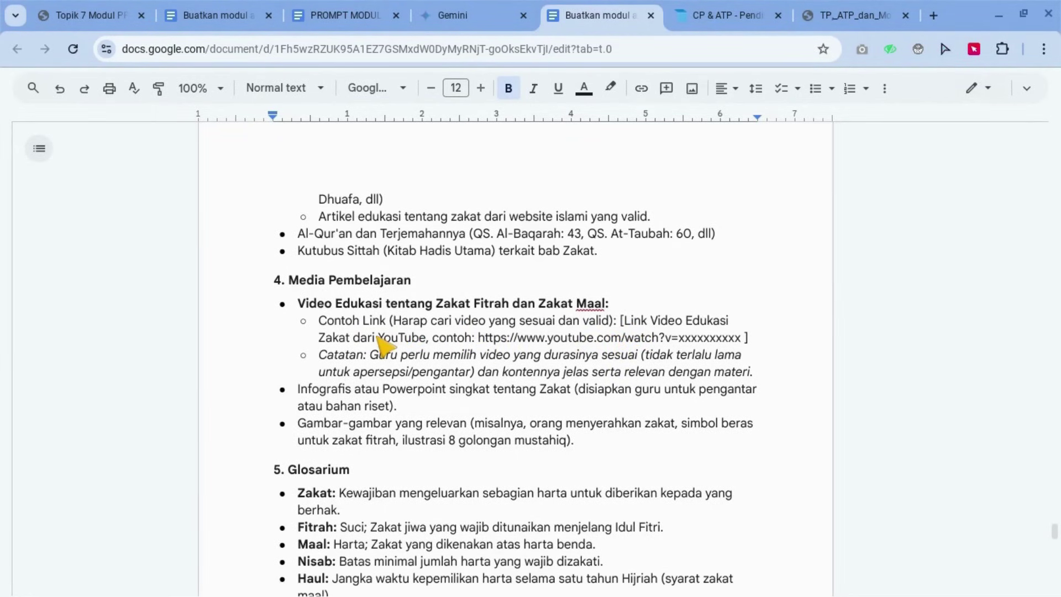
pyautogui.scroll(-1, 381, 343)
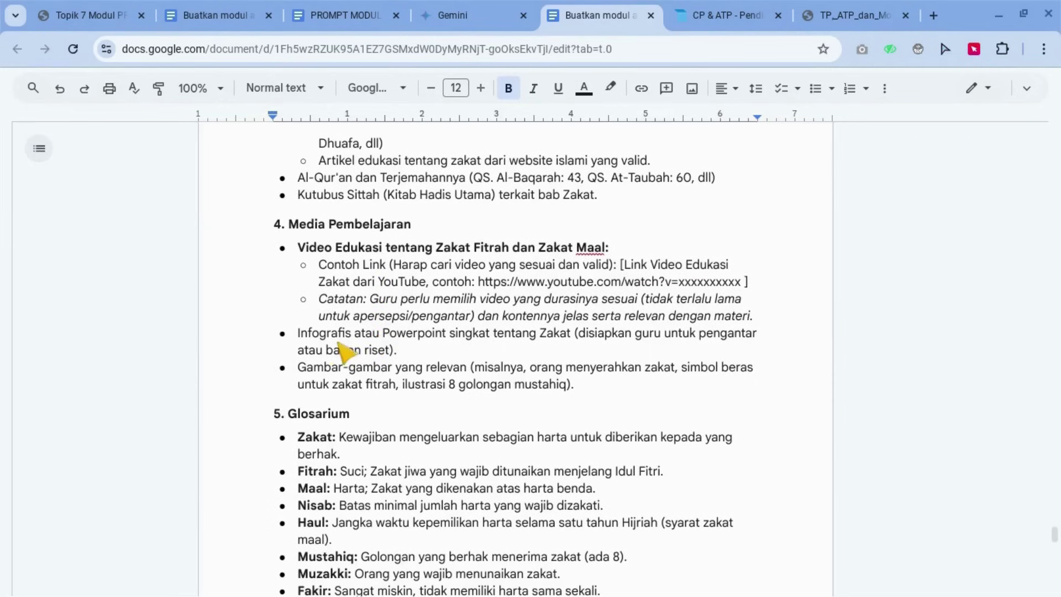
pyautogui.moveTo(300, 337); pyautogui.dragTo(604, 386)
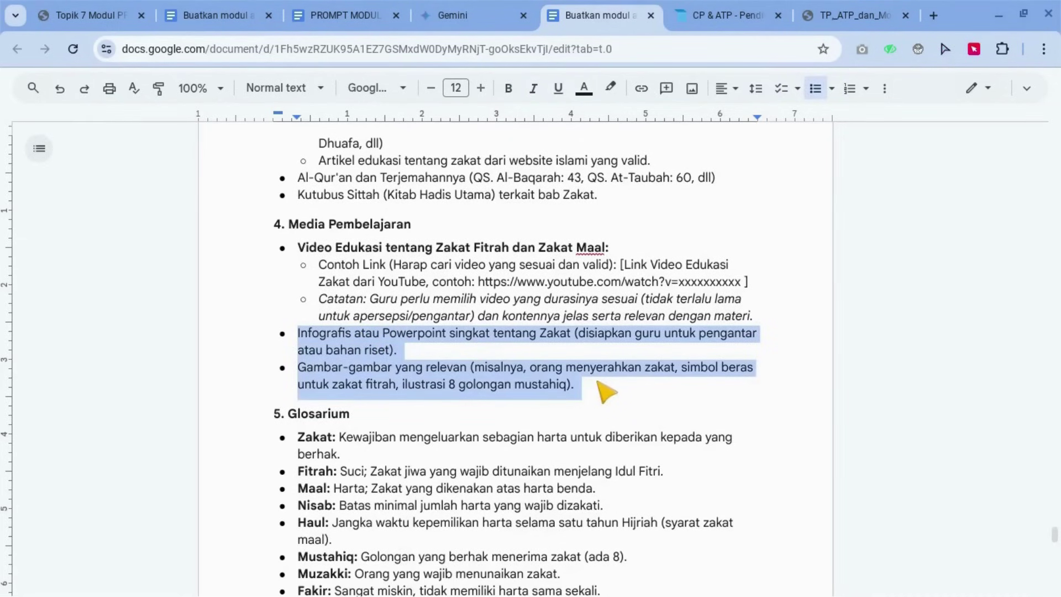
pyautogui.press('BackSpace')
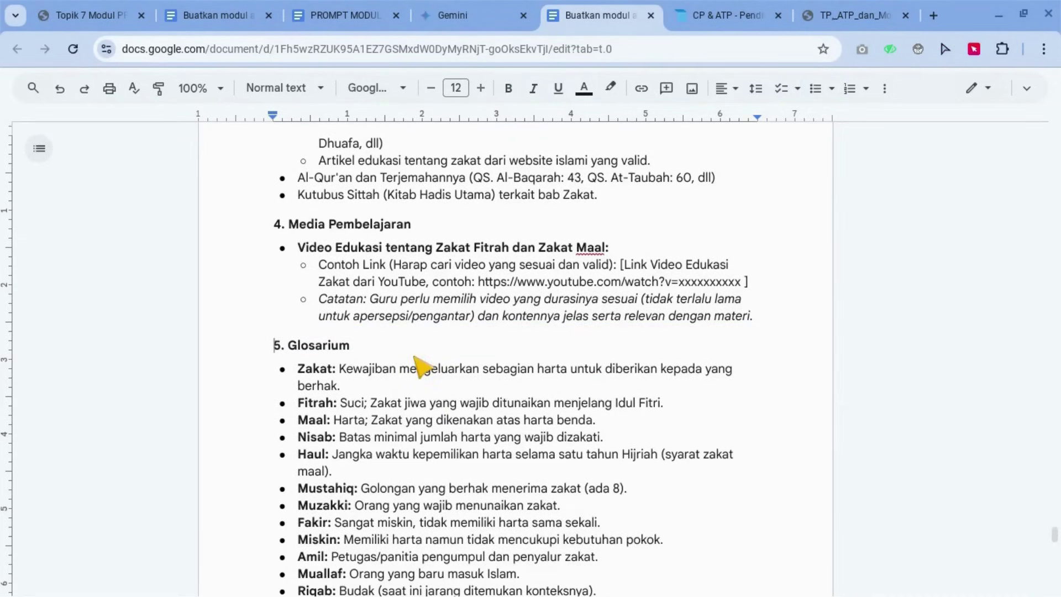
# Delete the closing "Demikian modul ajar ini disusun" paragraph and the divider line above it, following the Daftar Pustaka
pyautogui.scroll(-2, 420, 363)
pyautogui.scroll(-4, 355, 282)
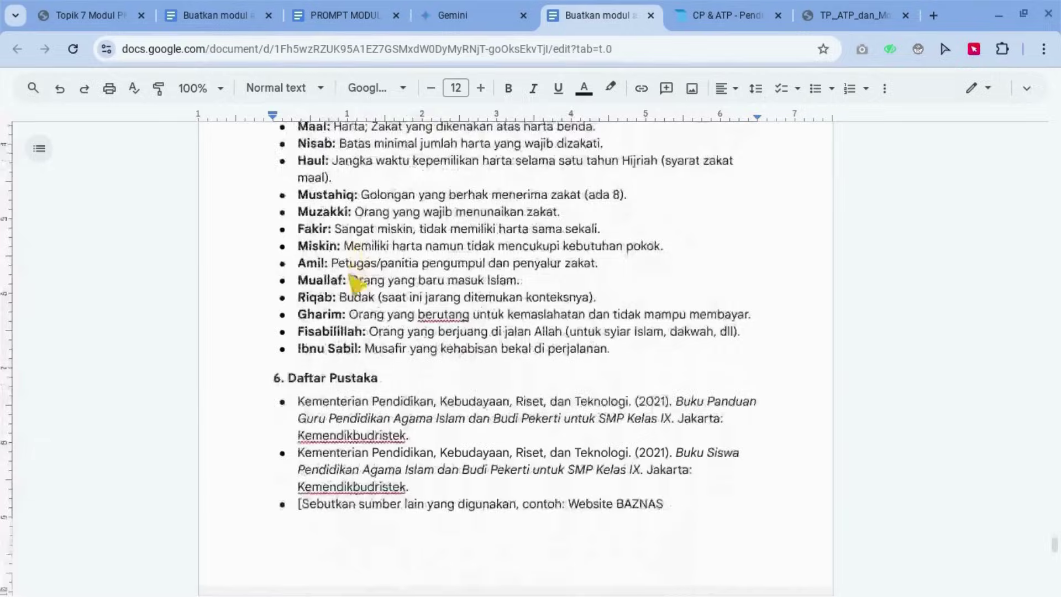
pyautogui.scroll(-6, 354, 282)
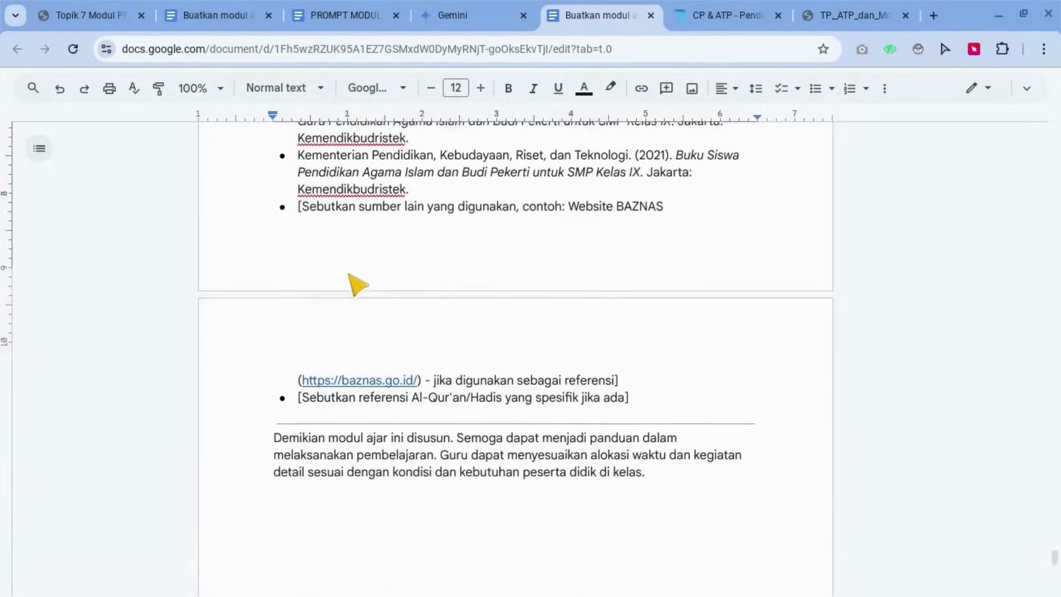
pyautogui.moveTo(275, 343); pyautogui.dragTo(679, 390)
pyautogui.press('BackSpace')
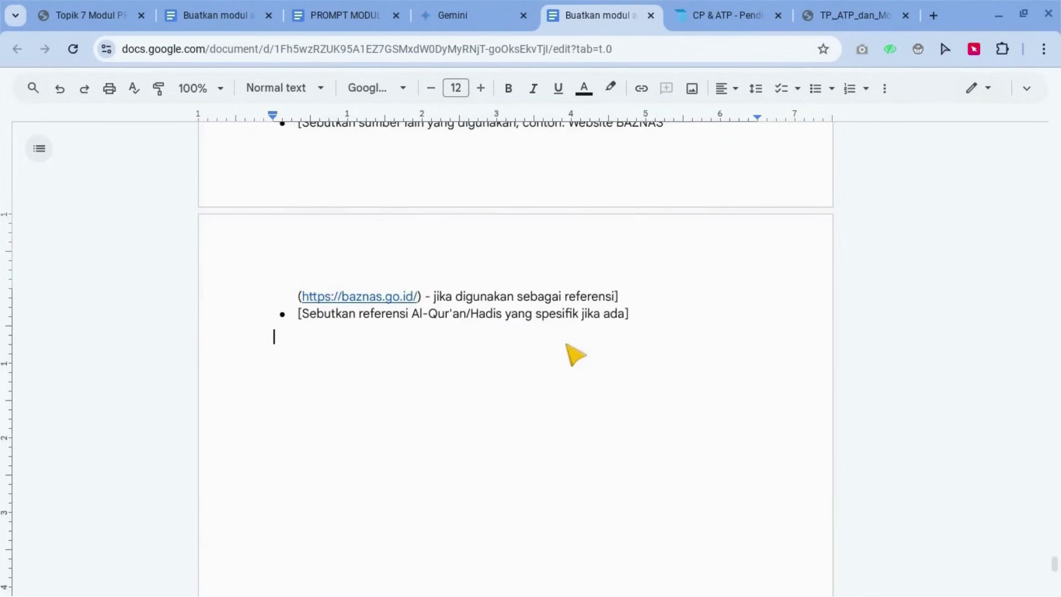
# Review the whole module backwards from the Glosarium through the rubric, LKPD and Kegiatan Pembelajaran table to the MODUL AJAR title
pyautogui.scroll(12, 570, 351)
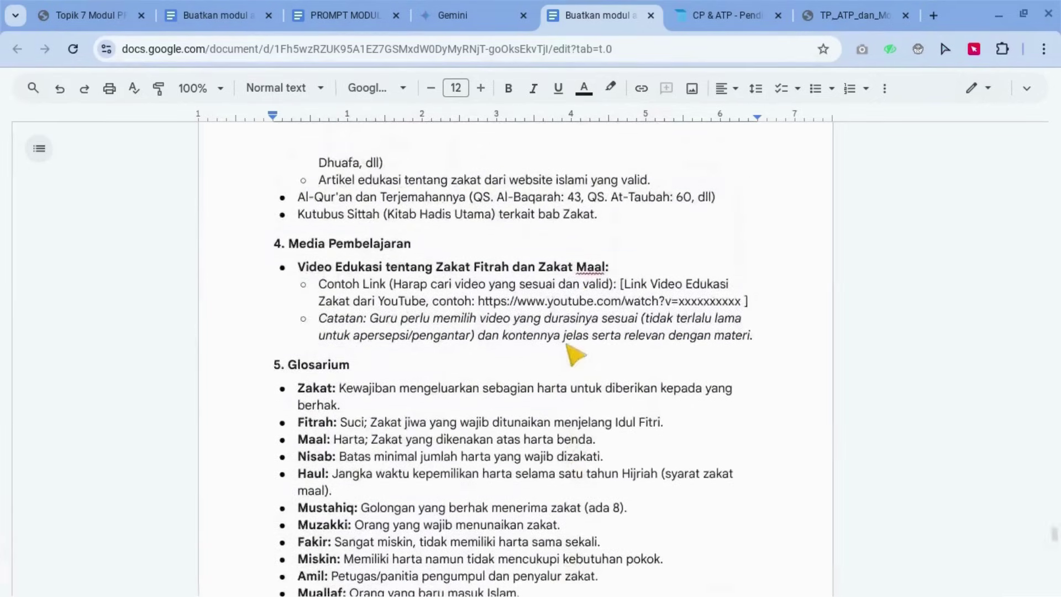
pyautogui.scroll(15, 574, 354)
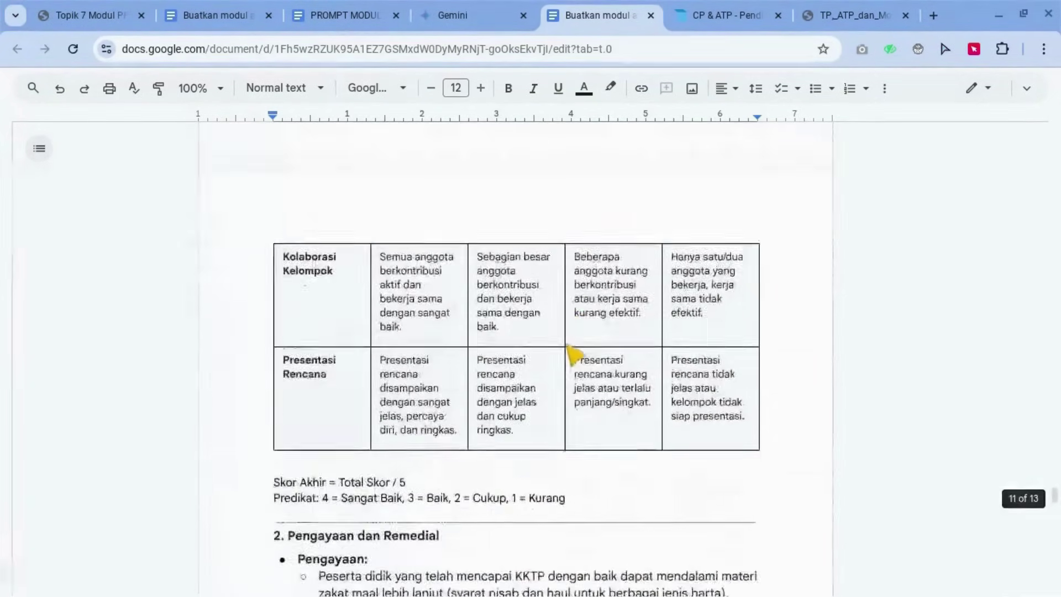
pyautogui.scroll(10, 574, 354)
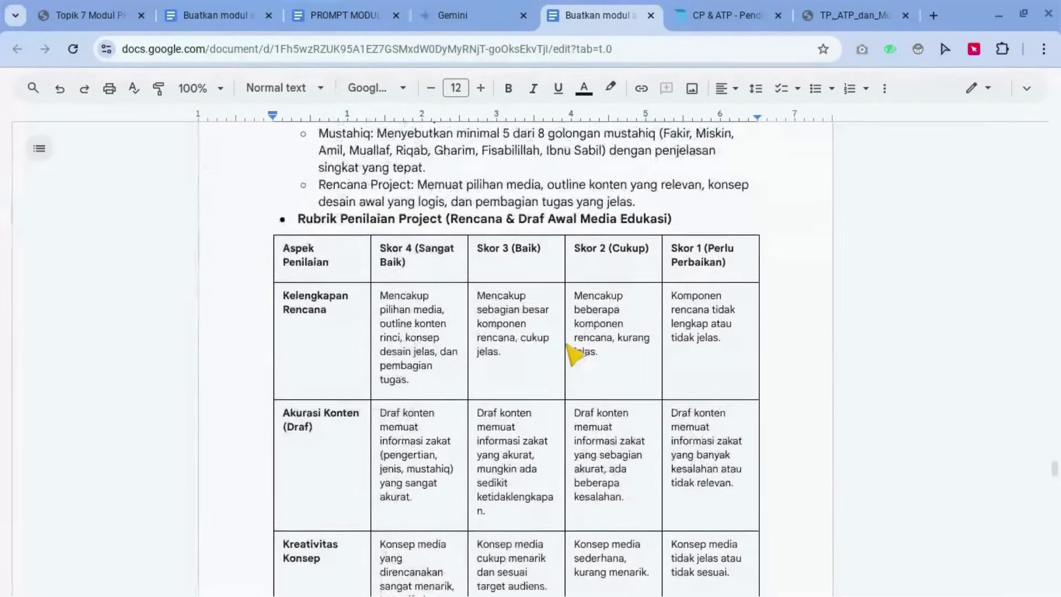
pyautogui.scroll(10, 574, 354)
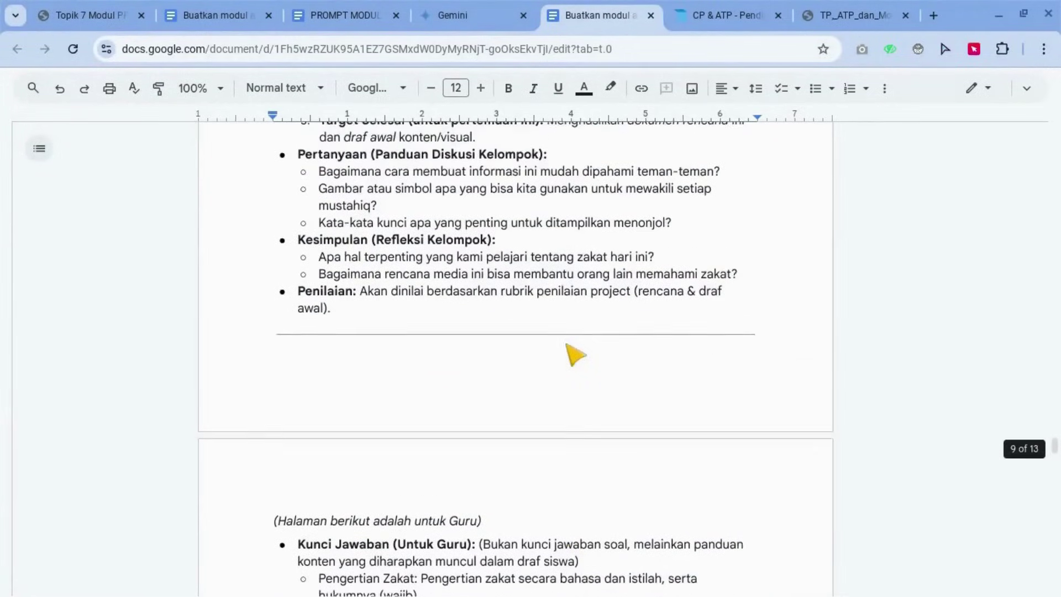
pyautogui.scroll(10, 574, 353)
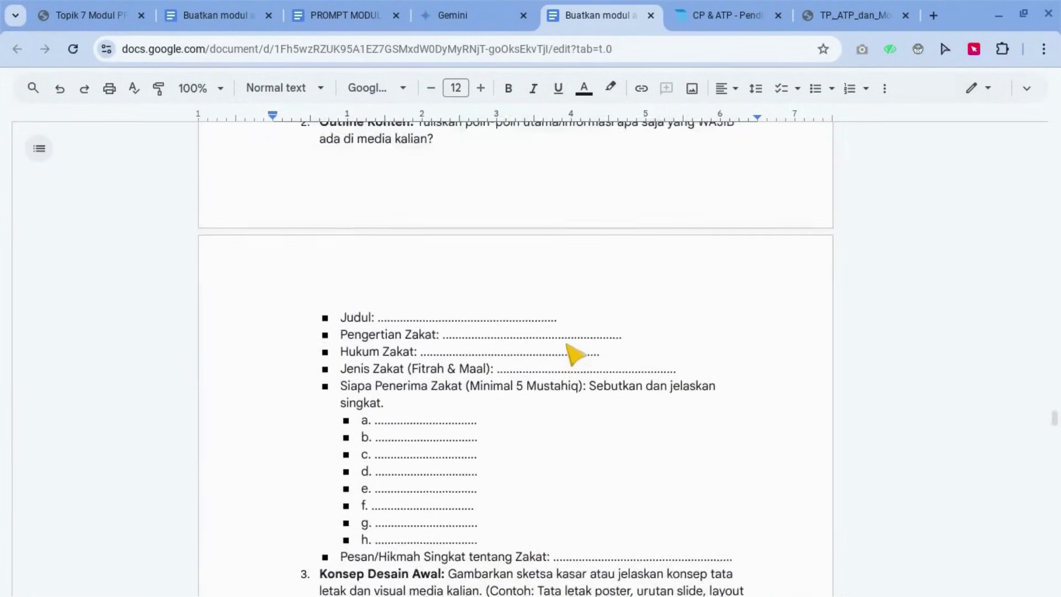
pyautogui.scroll(10, 574, 354)
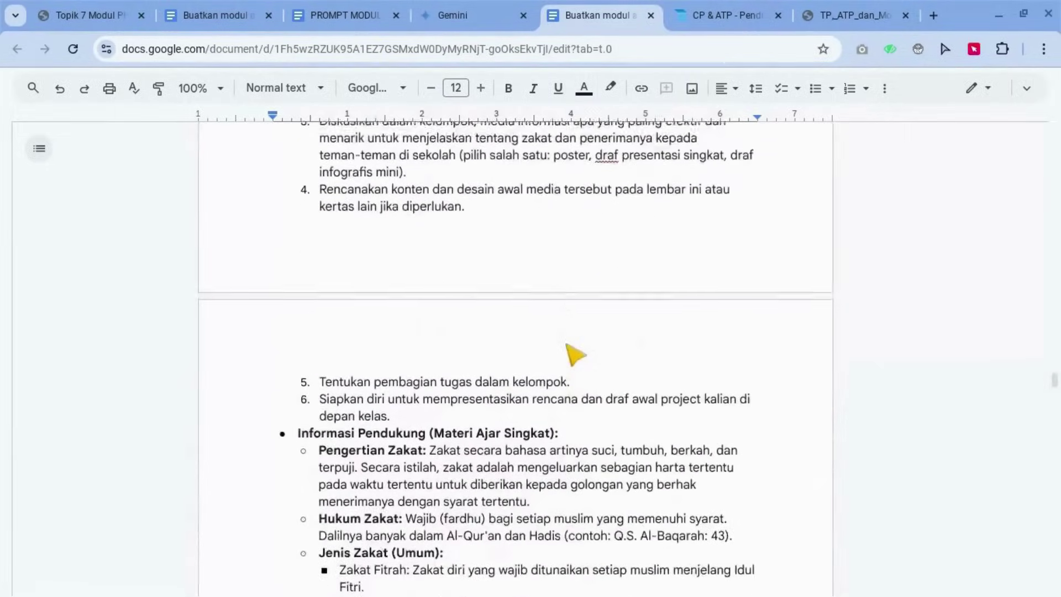
pyautogui.scroll(10, 574, 354)
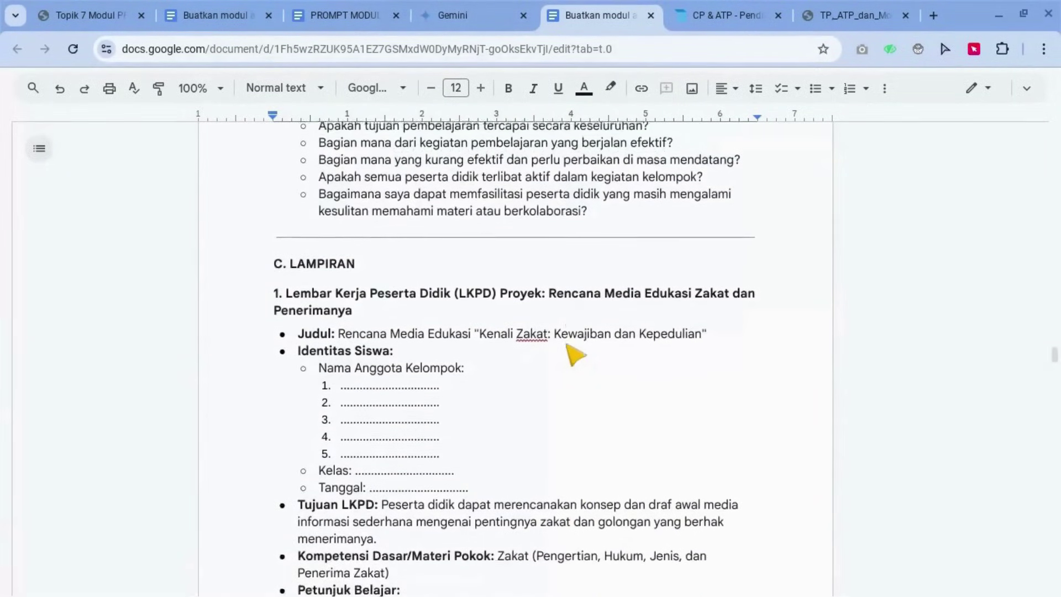
pyautogui.scroll(10, 574, 353)
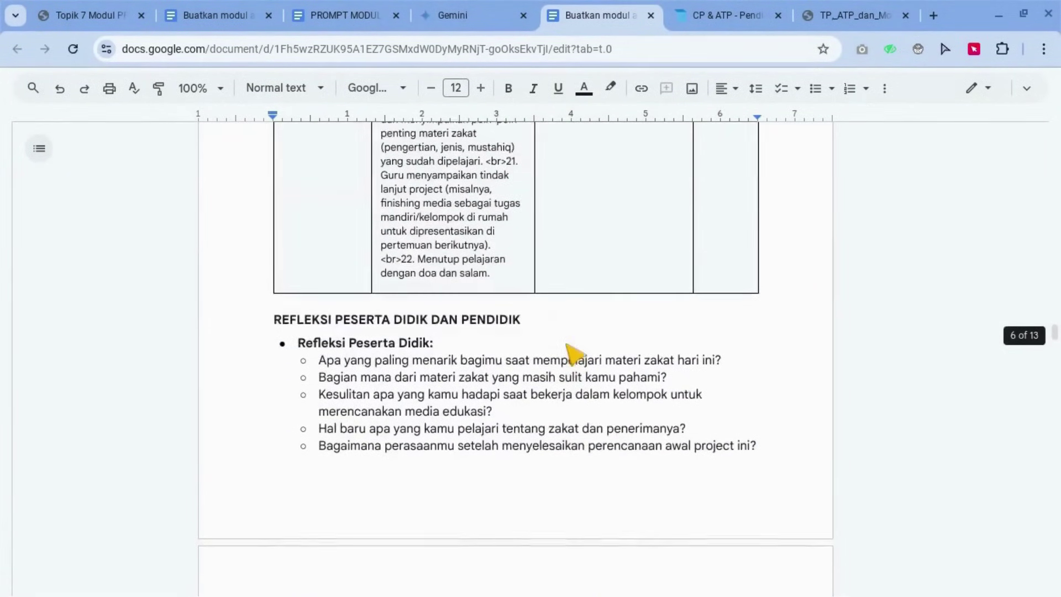
pyautogui.scroll(10, 574, 354)
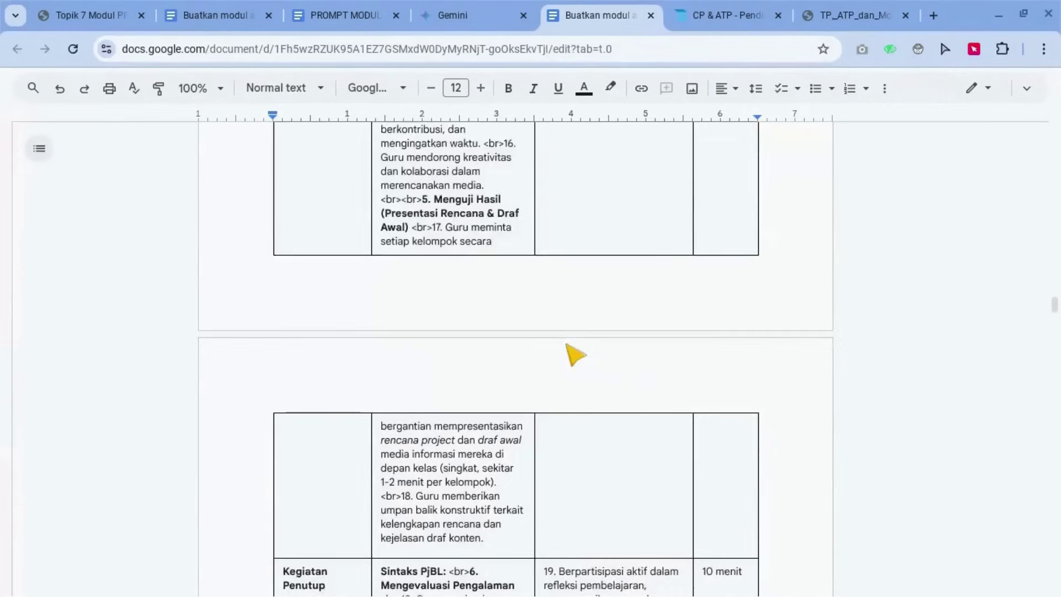
pyautogui.scroll(10, 575, 354)
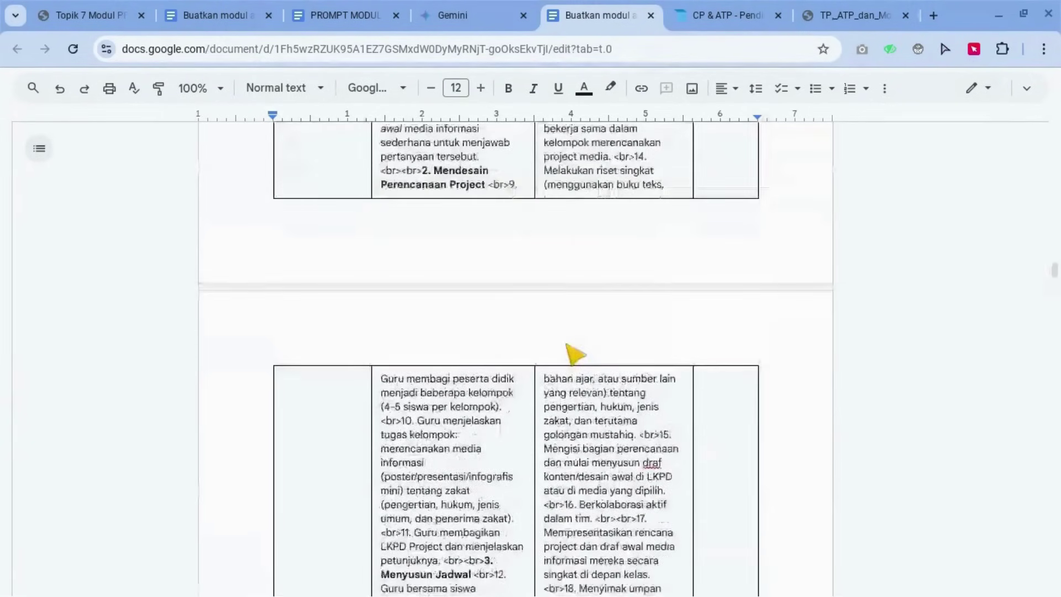
pyautogui.scroll(2, 575, 354)
pyautogui.scroll(10, 575, 354)
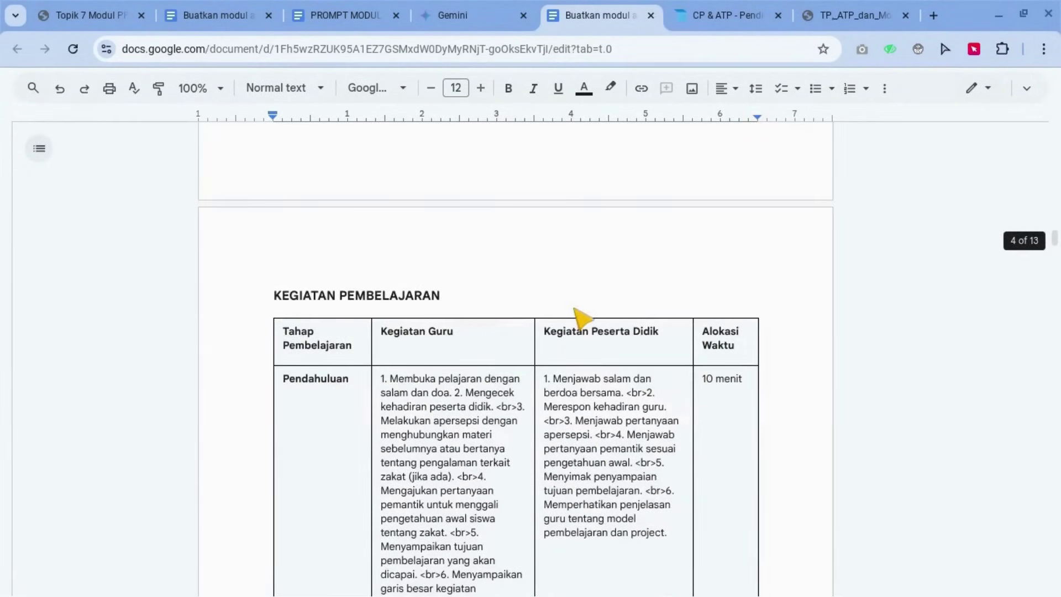
pyautogui.scroll(15, 583, 318)
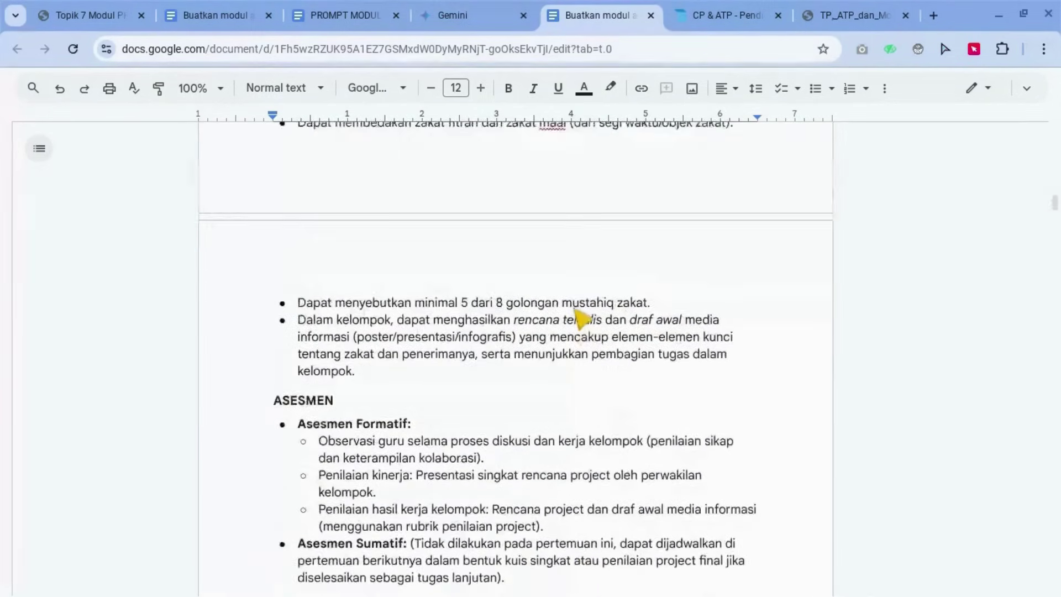
pyautogui.scroll(10, 583, 319)
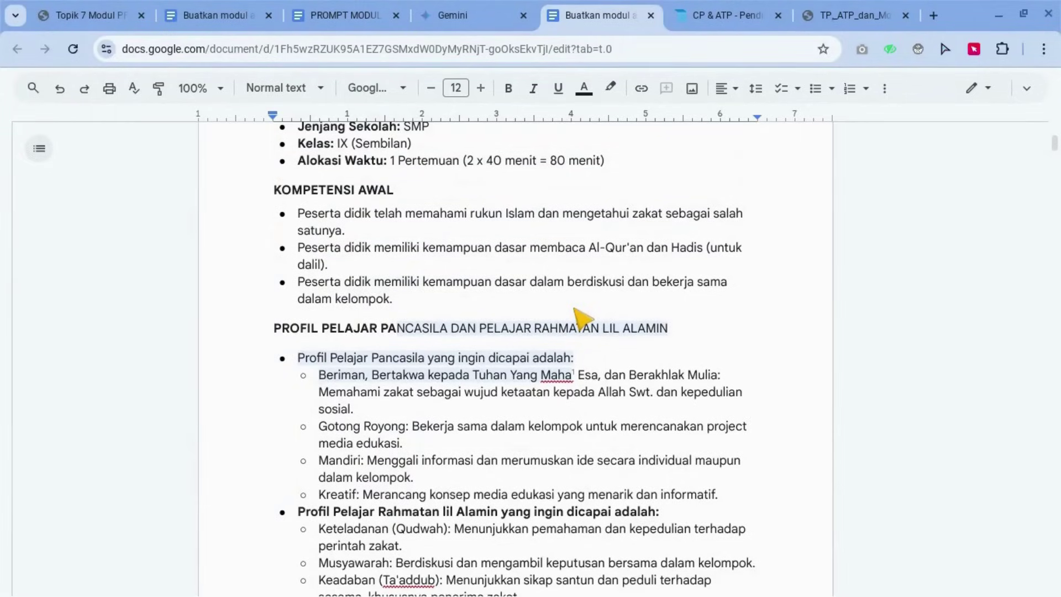
pyautogui.scroll(5, 583, 319)
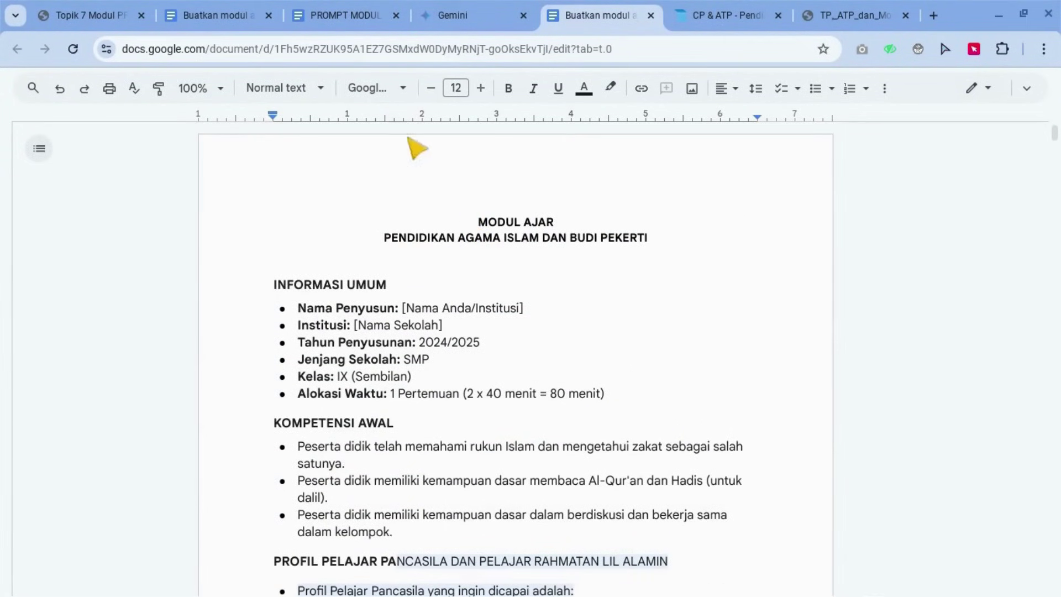
# Switch to the PROMPT MODUL document and review the PjBL prompt's learning outcomes and its Informasi Umum, Kompetensi Inti and Lampiran component lists
pyautogui.click(344, 22)
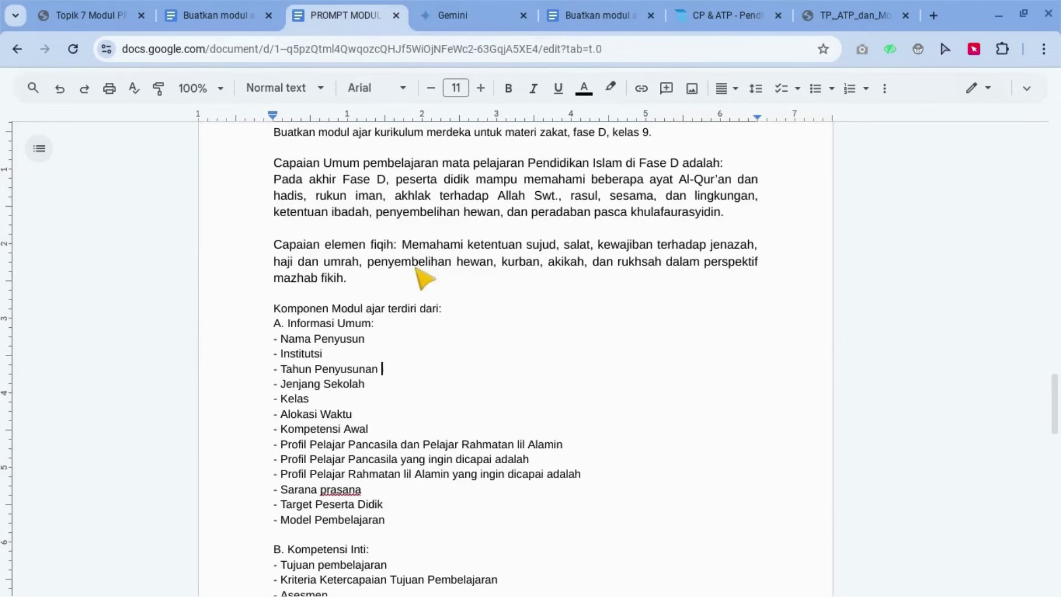
pyautogui.scroll(2, 423, 276)
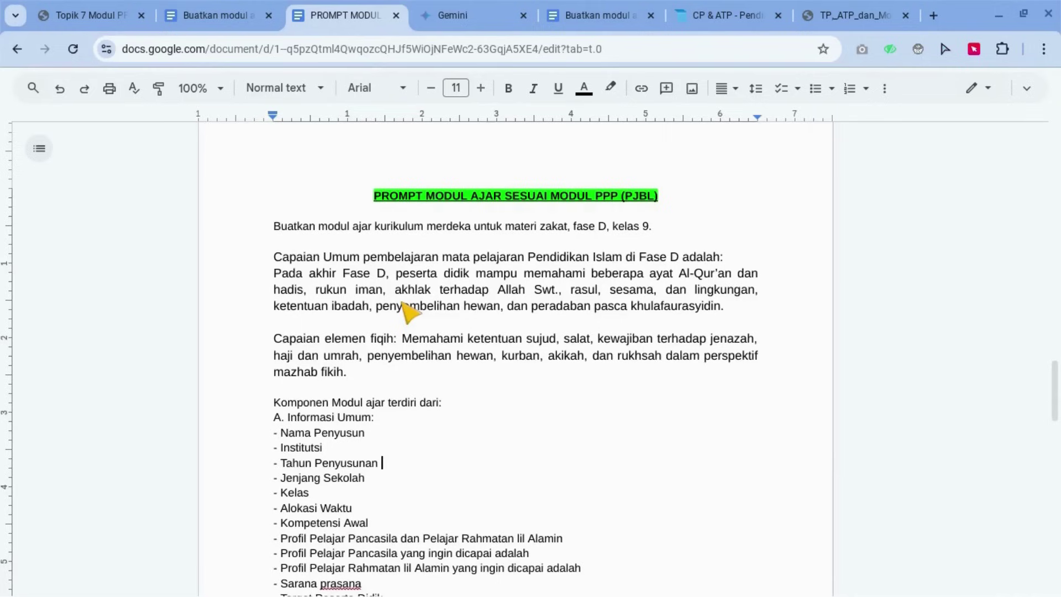
pyautogui.scroll(-7, 355, 277)
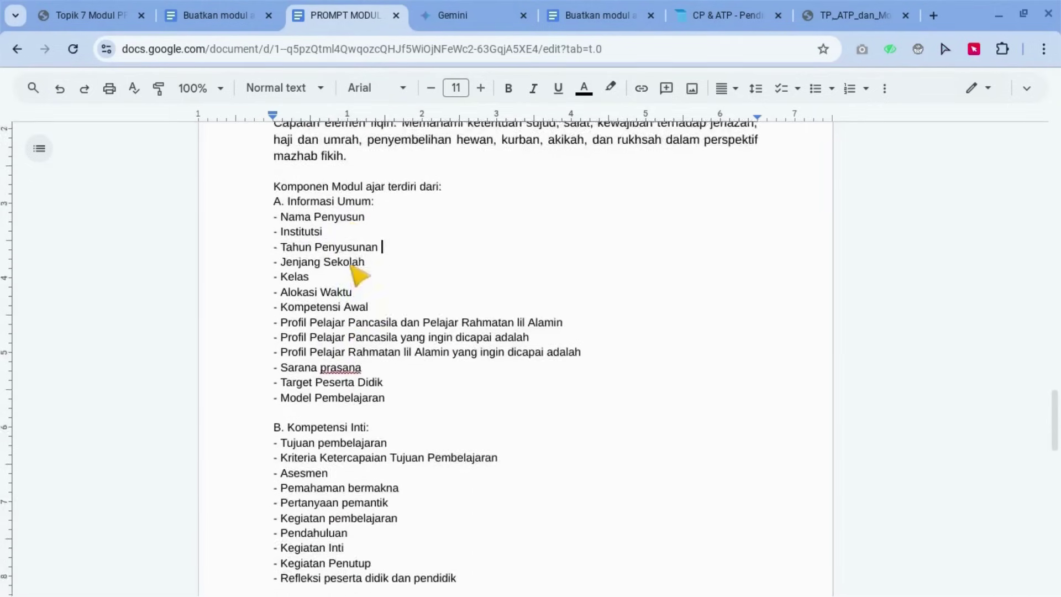
pyautogui.scroll(-12, 358, 274)
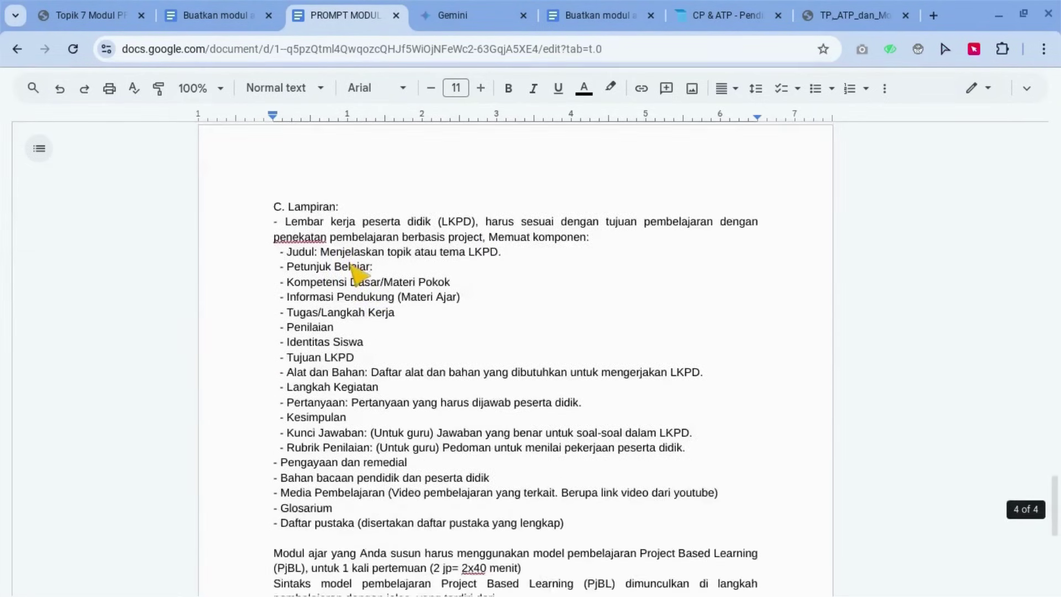
pyautogui.scroll(10, 355, 275)
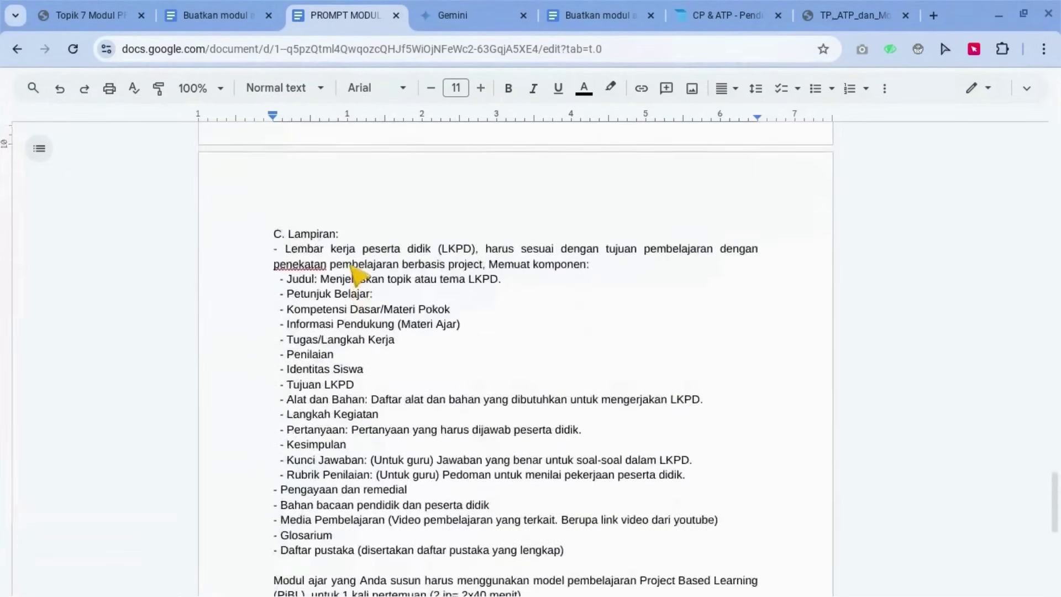
pyautogui.scroll(7, 355, 275)
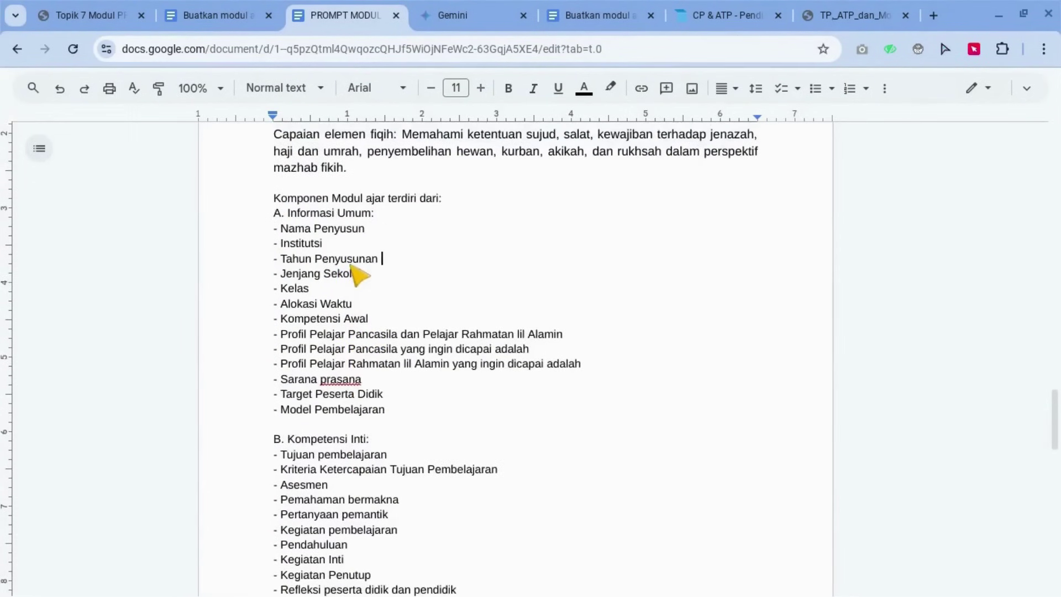
pyautogui.scroll(2, 358, 275)
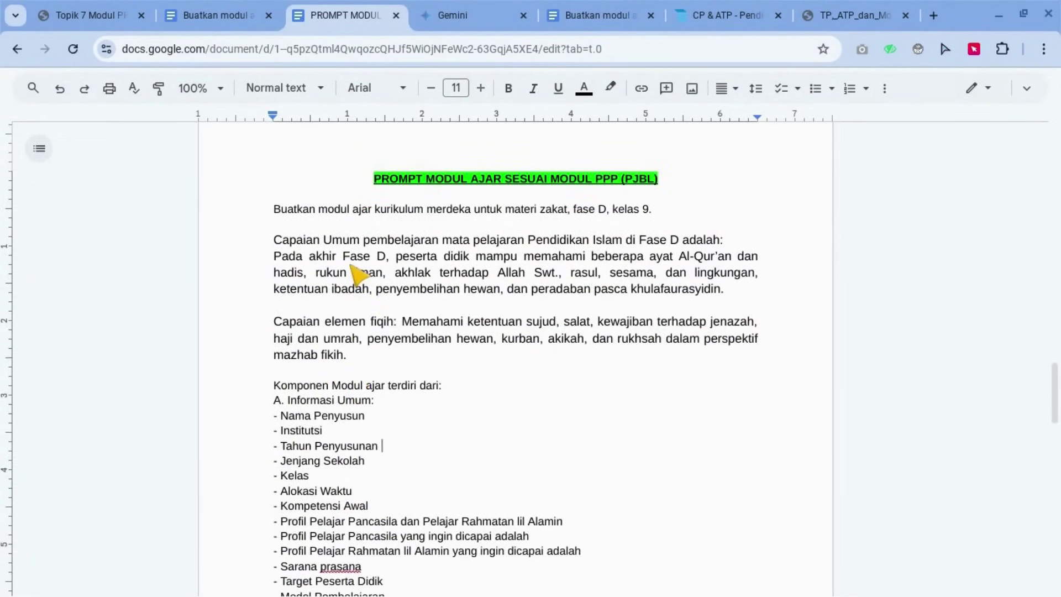